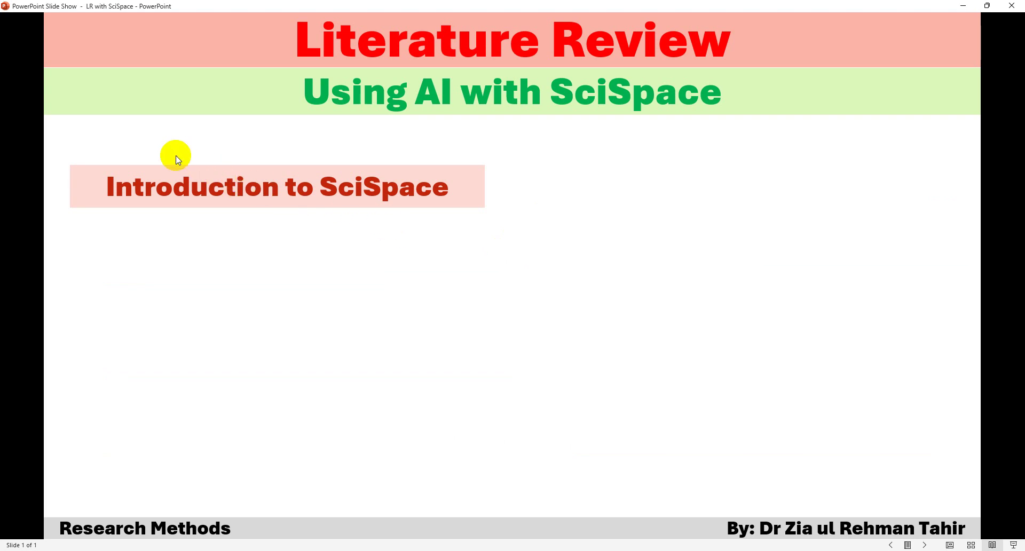
# Advance the introduction slide, switch to the browser and look over the Bing results for "scispace"
pyautogui.click(358, 210)
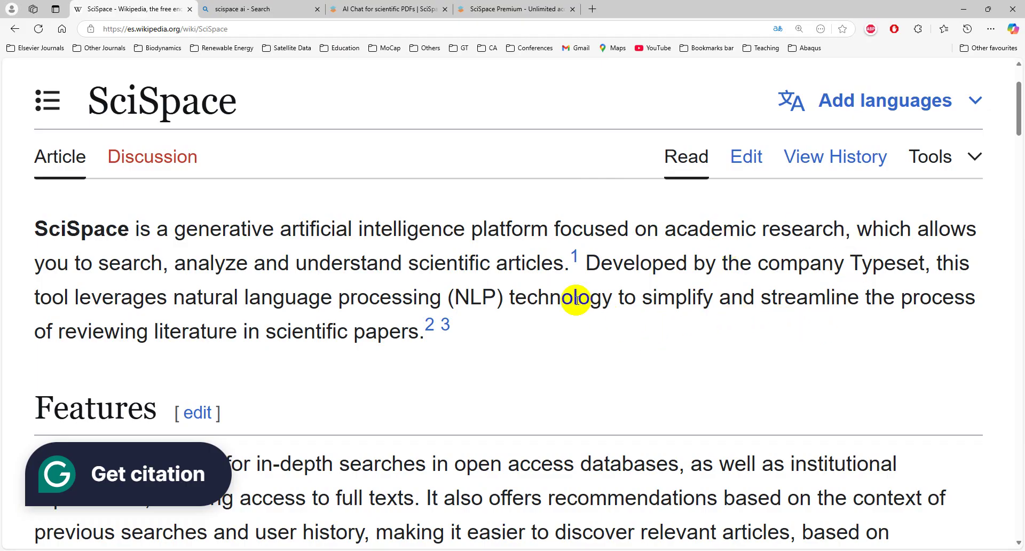
pyautogui.click(260, 9)
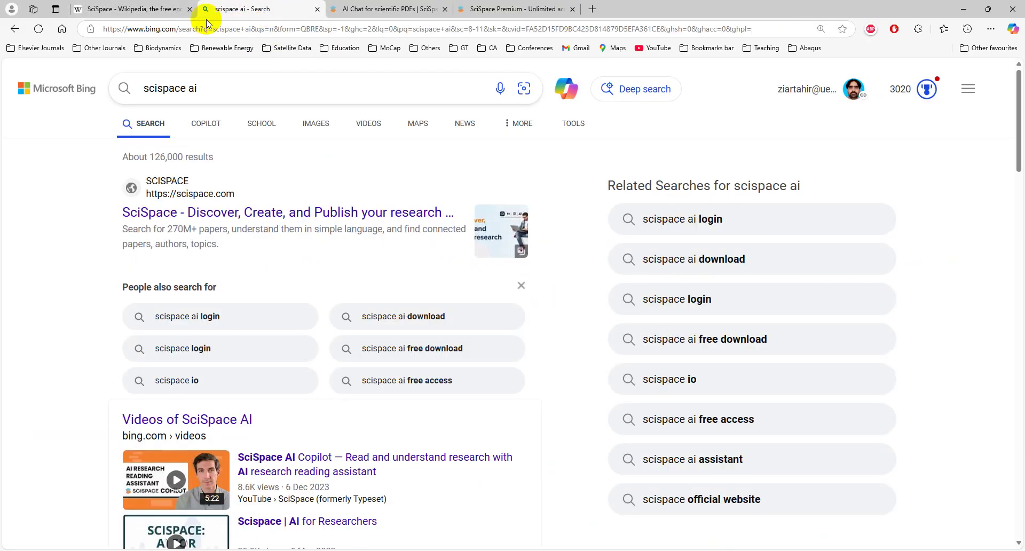
pyautogui.click(200, 87)
pyautogui.press('BackSpace')
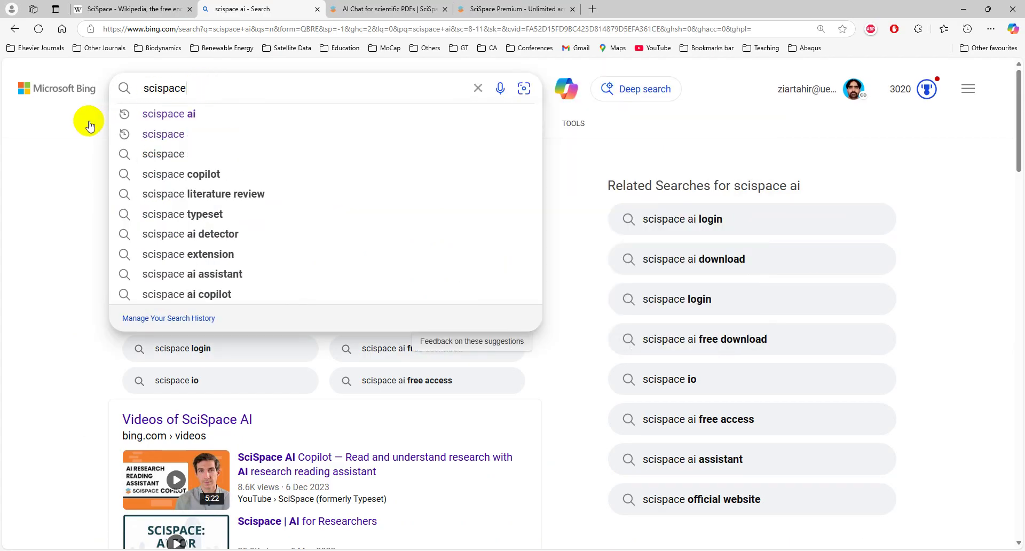
pyautogui.click(96, 115)
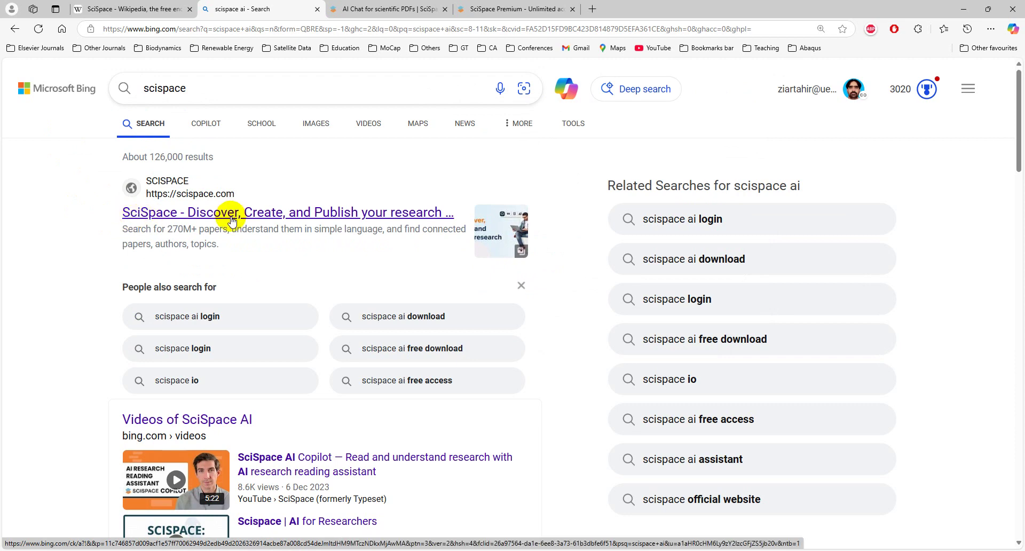
# Go to the SciSpace home page and view its account options and pricing
pyautogui.click(400, 8)
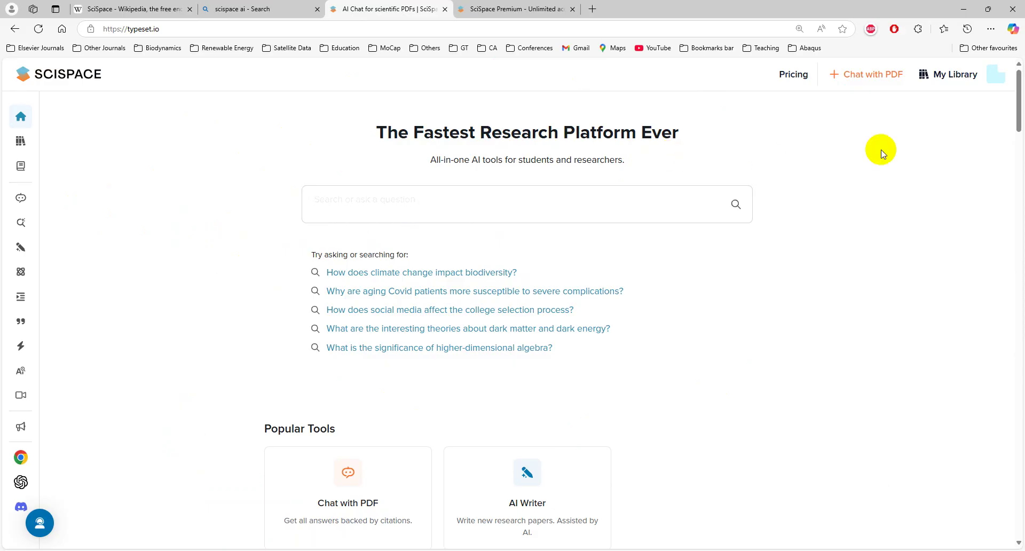
pyautogui.click(996, 75)
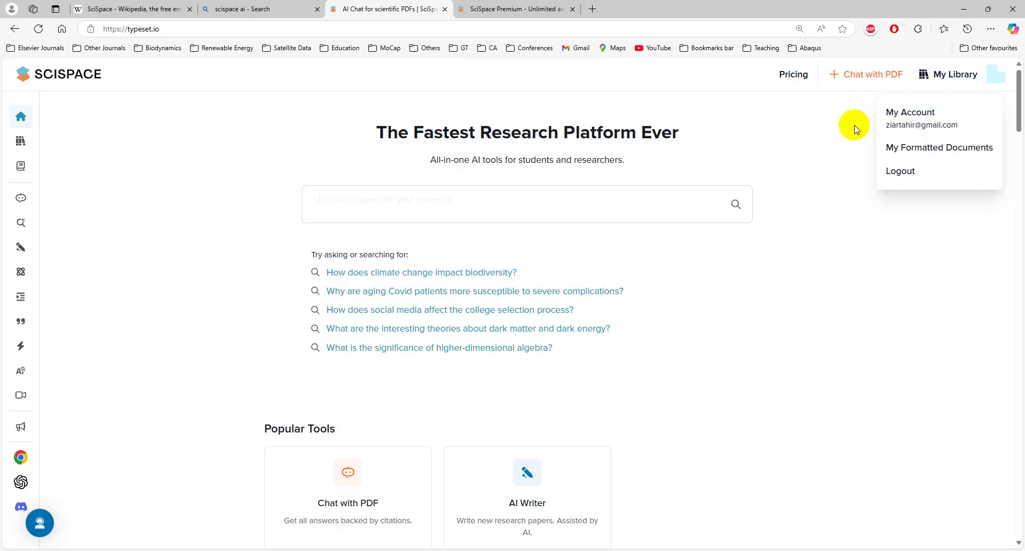
pyautogui.click(794, 75)
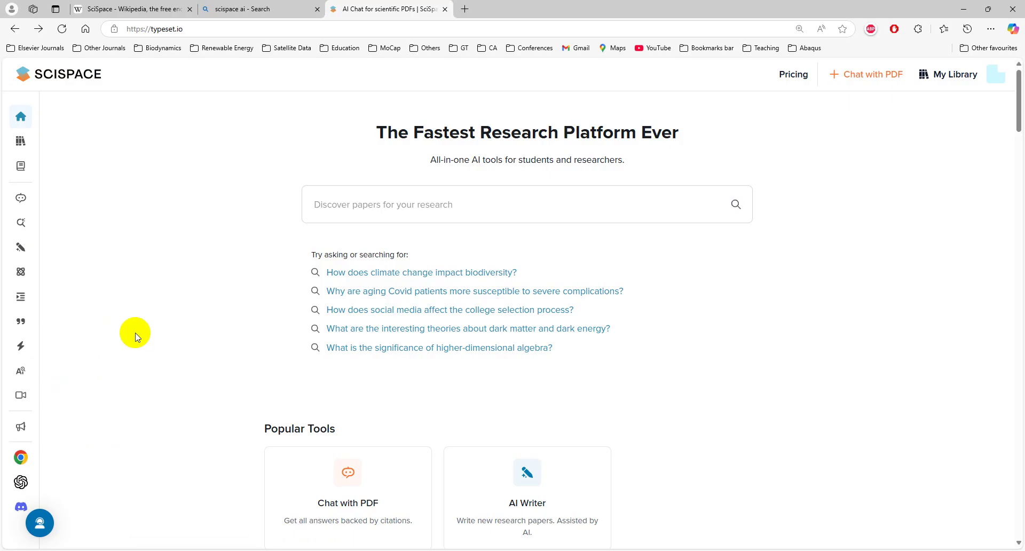
pyautogui.hotkey('alt', 'Tab')
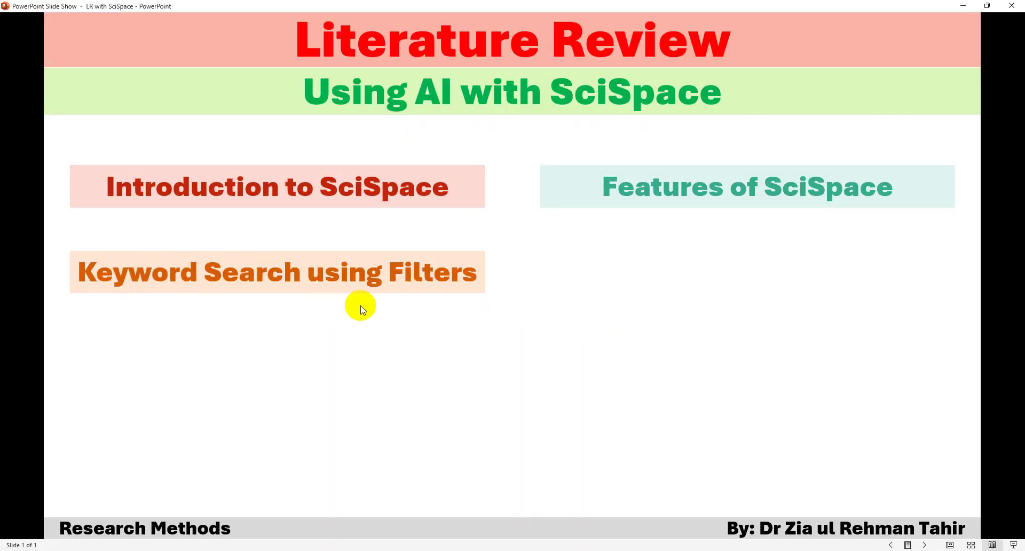
pyautogui.hotkey('alt', 'Tab')
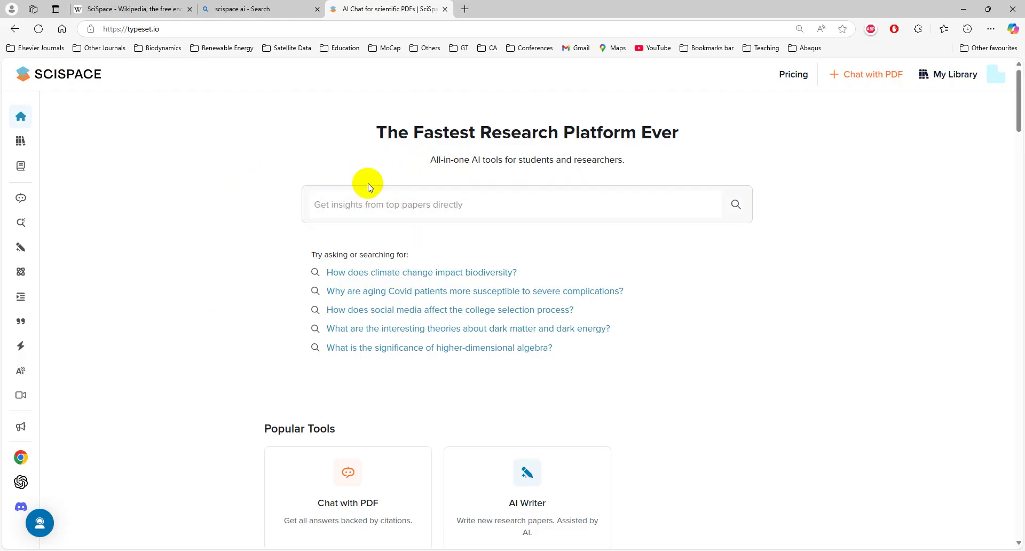
# Open SciSpace's Literature Review tool and search for "Machine Learning + Solar Energy + Forecasting"
pyautogui.click(344, 206)
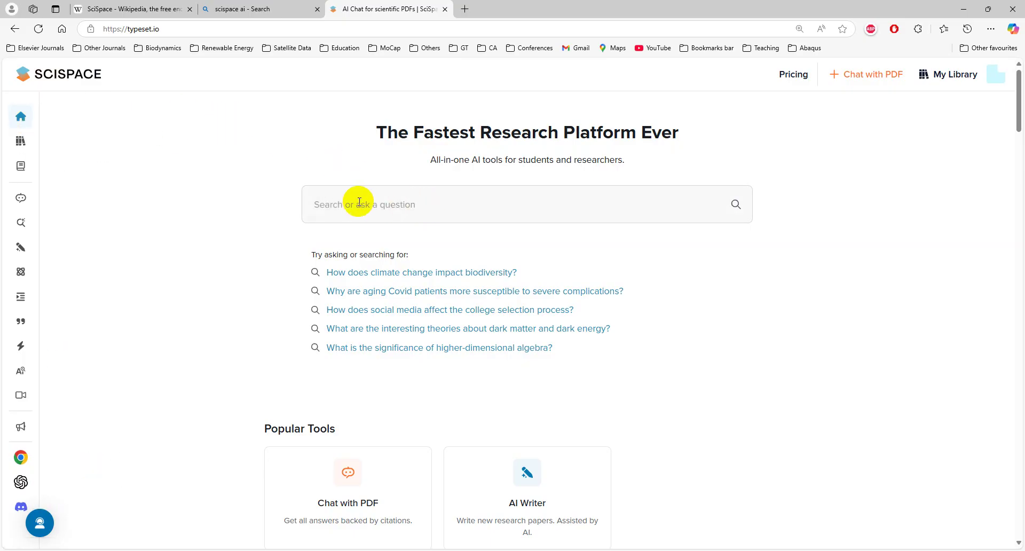
pyautogui.moveTo(21, 114)
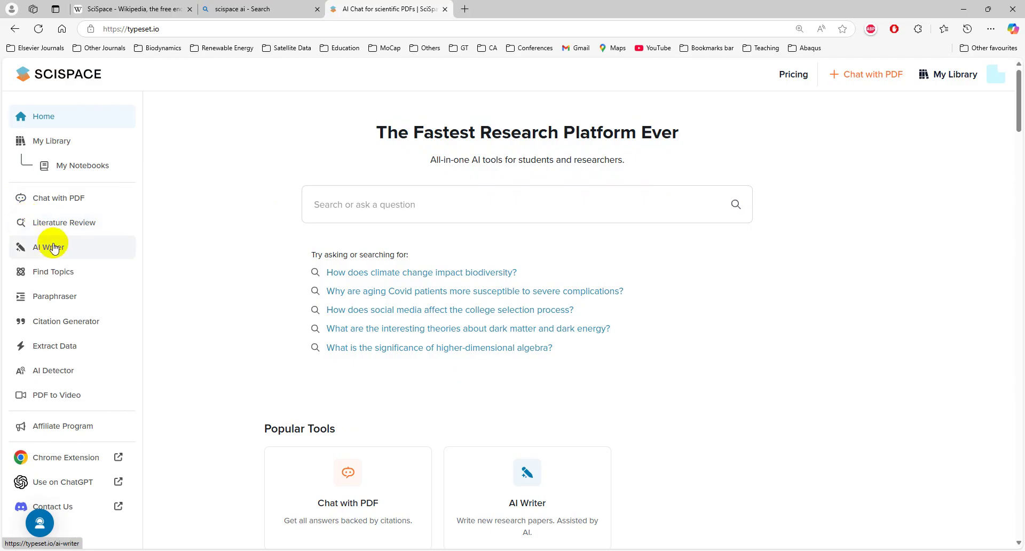
pyautogui.click(69, 226)
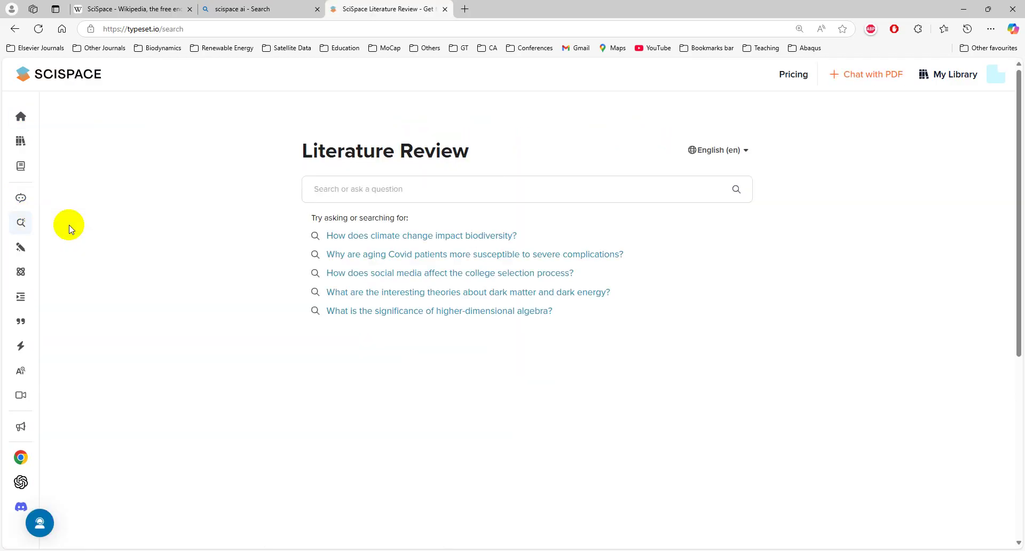
pyautogui.click(368, 189)
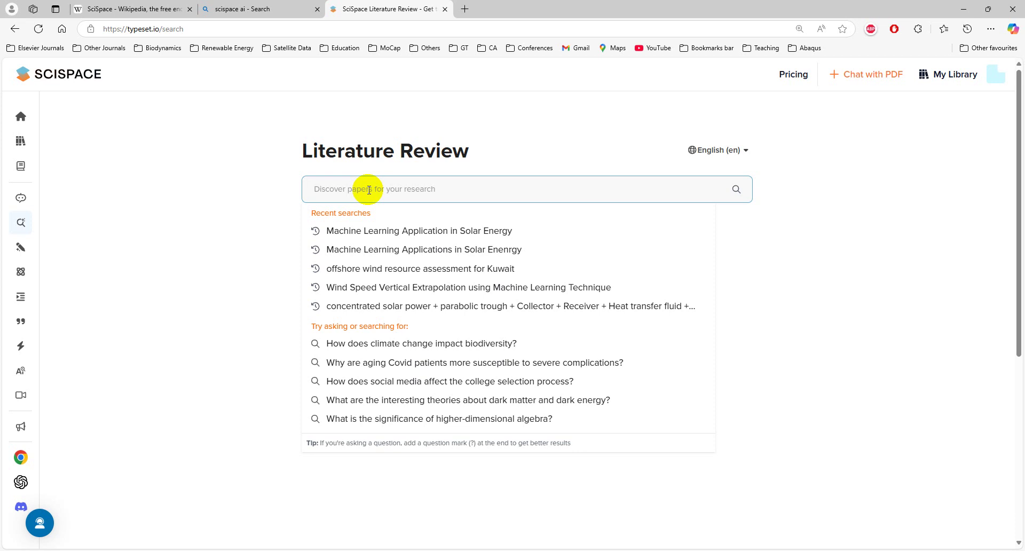
pyautogui.write('Machine Learning + Solar Energy + Forecasting')
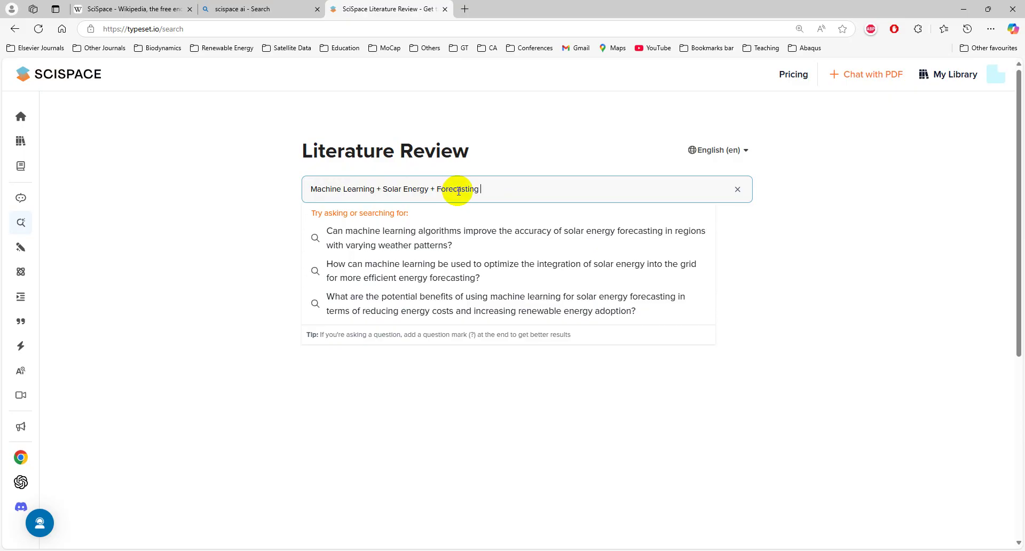
pyautogui.click(490, 186)
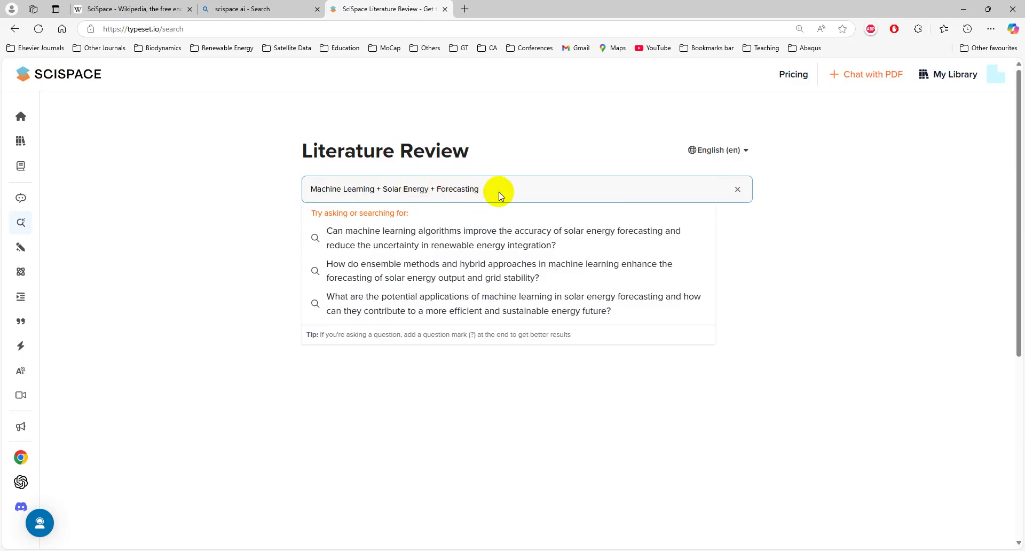
pyautogui.press('Return')
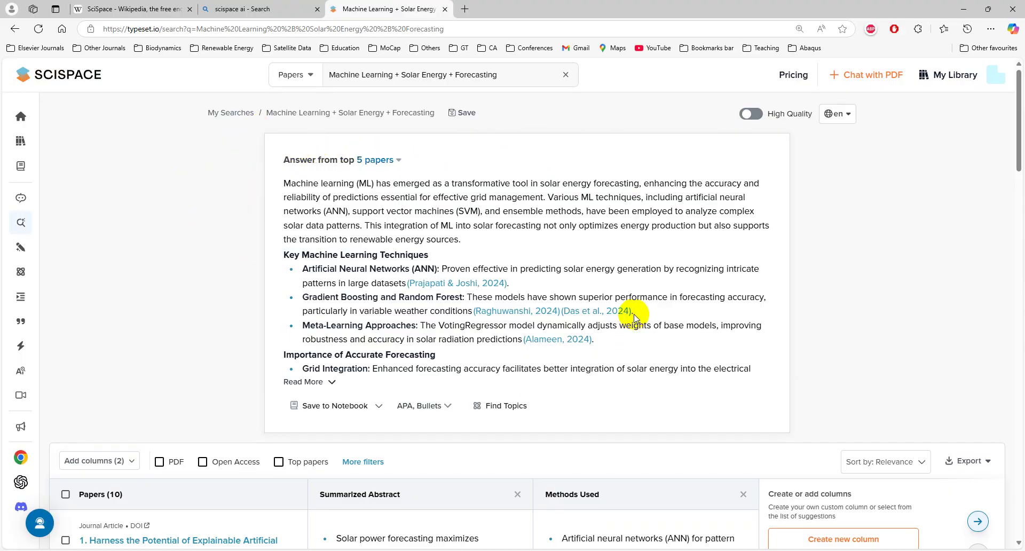
# Look over the paper results and the available sorting options
pyautogui.scroll(-1, 597, 302)
pyautogui.scroll(-1, 597, 301)
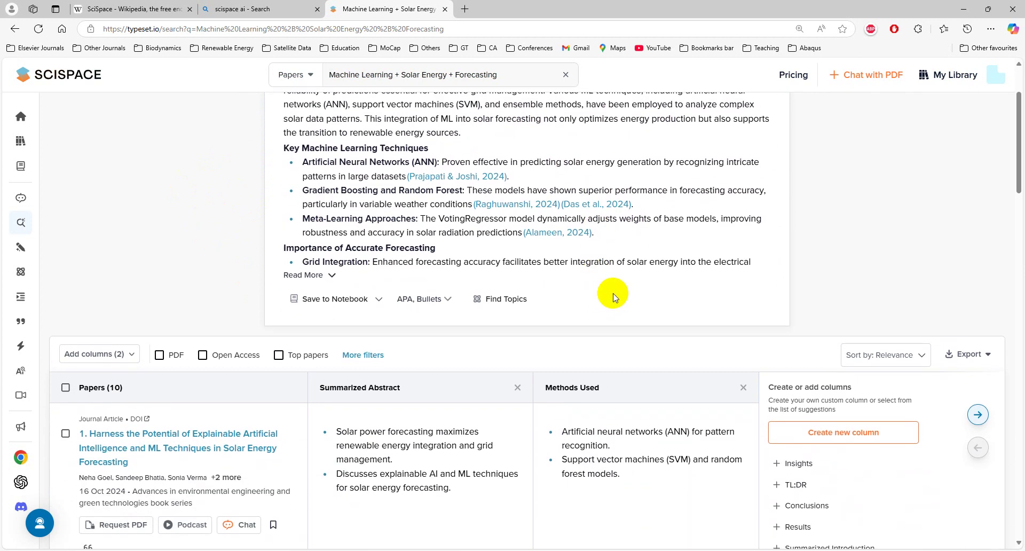
pyautogui.click(919, 357)
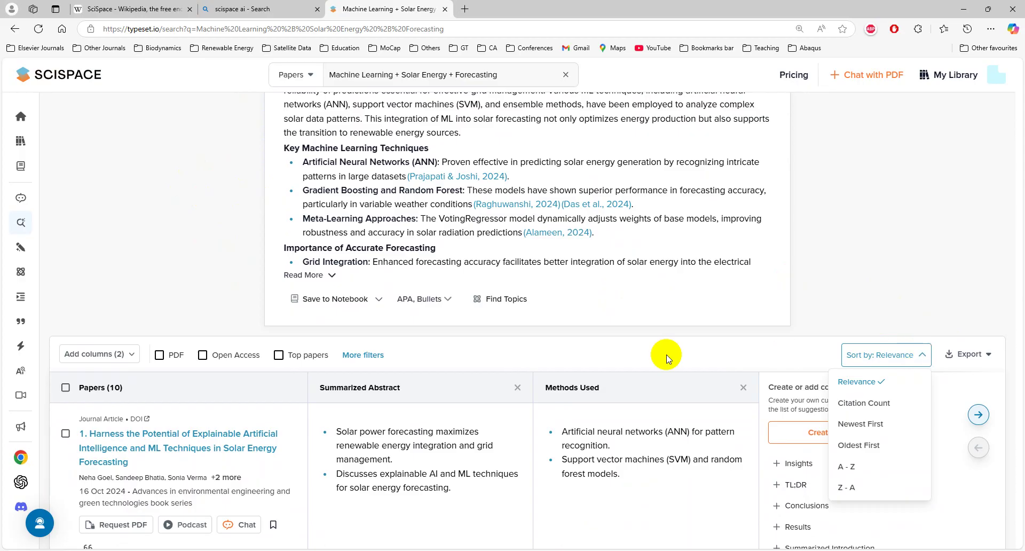
pyautogui.click(817, 231)
pyautogui.scroll(2, 816, 232)
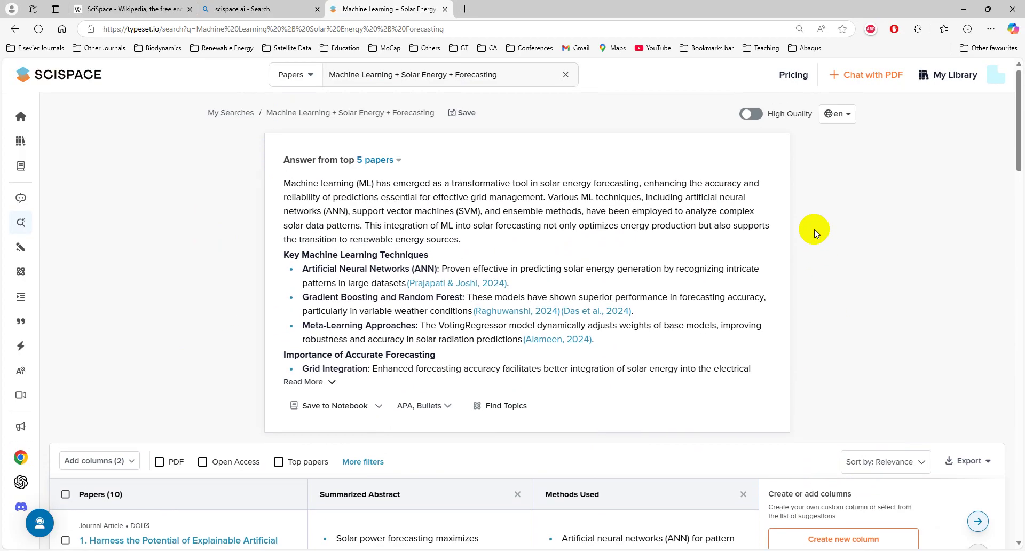
# Examine the options for how many top papers the answer summarises, its citation style and its format
pyautogui.click(397, 161)
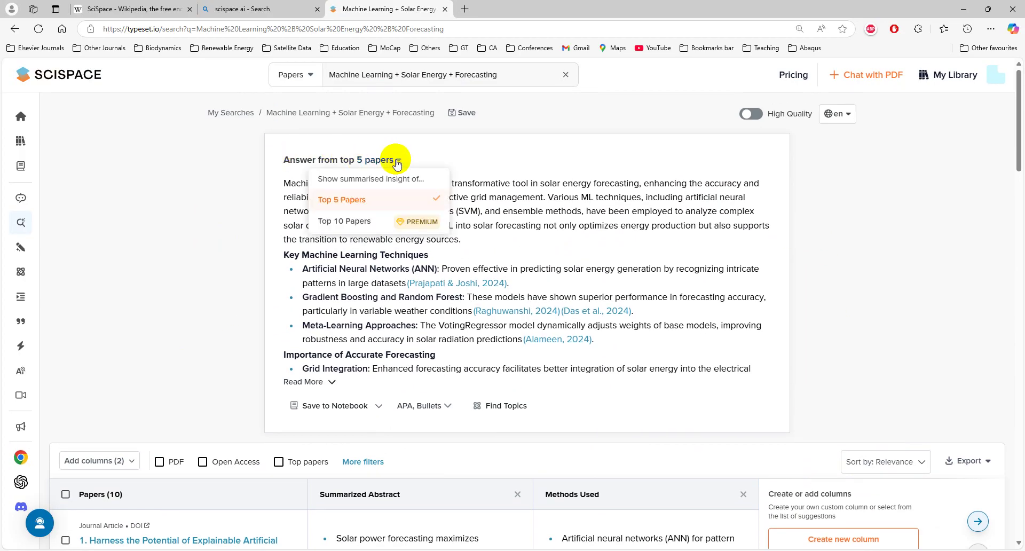
pyautogui.click(443, 407)
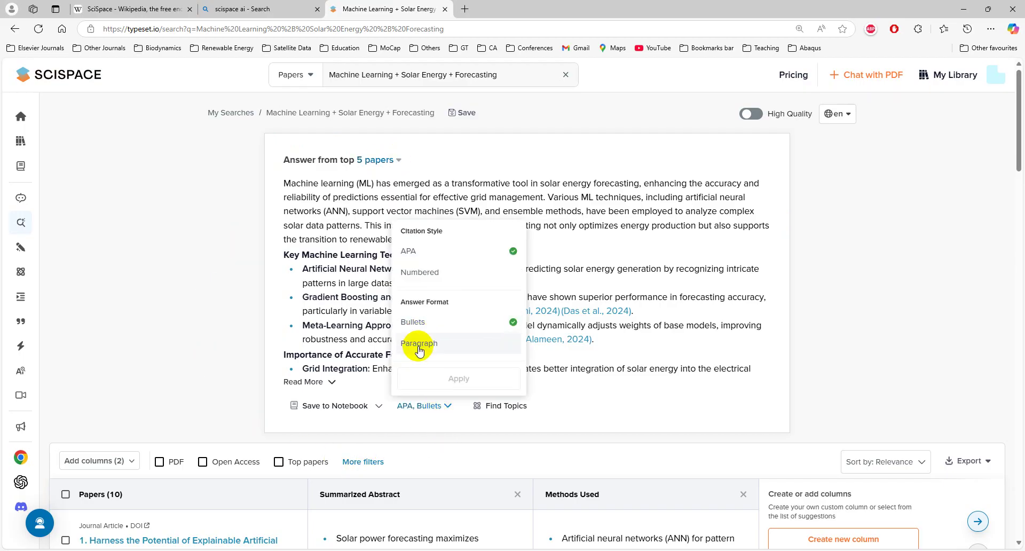
pyautogui.click(238, 335)
# Expand the generated answer and read its full text
pyautogui.click(326, 385)
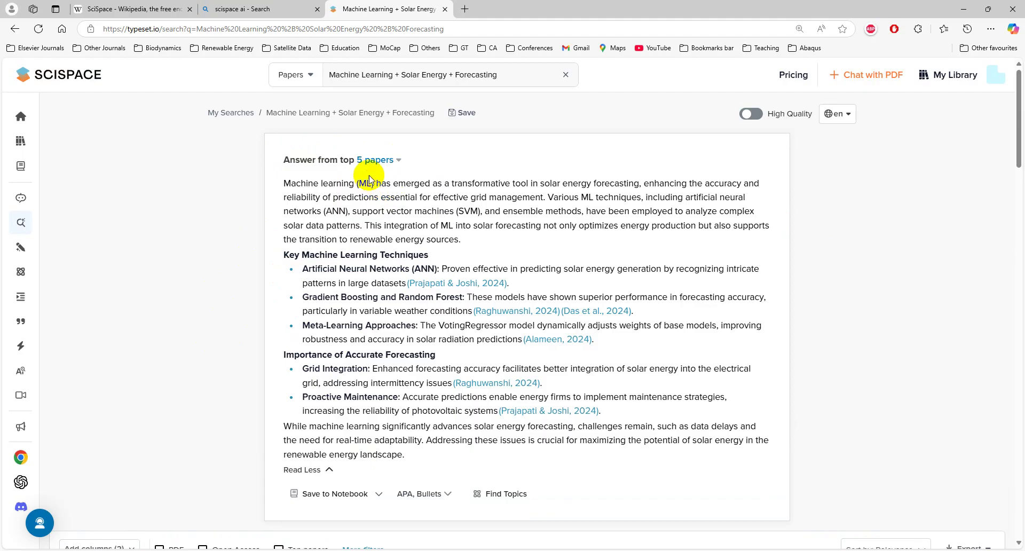
pyautogui.moveTo(286, 183); pyautogui.dragTo(412, 458)
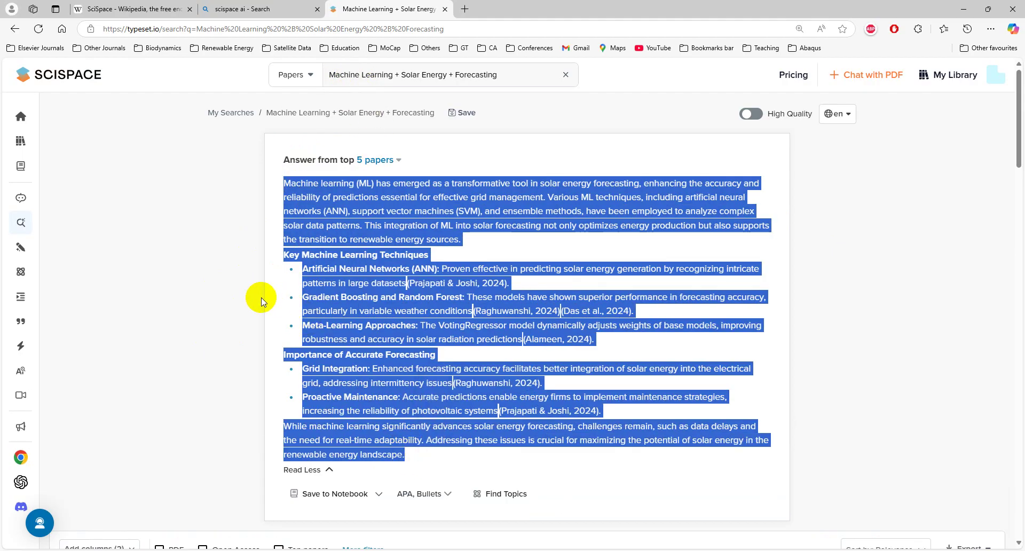
pyautogui.click(219, 240)
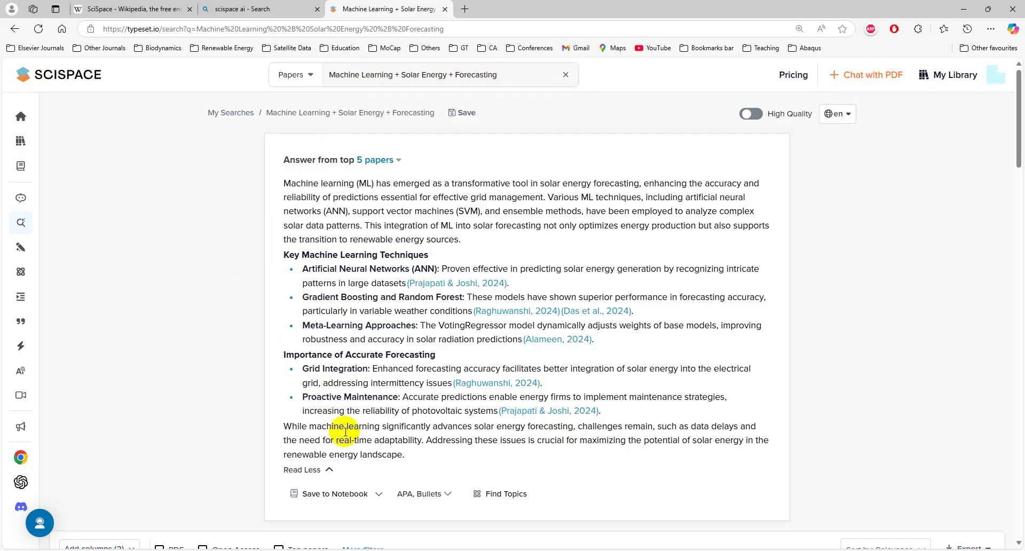
# Change the generated answer's format to Paragraph
pyautogui.click(449, 496)
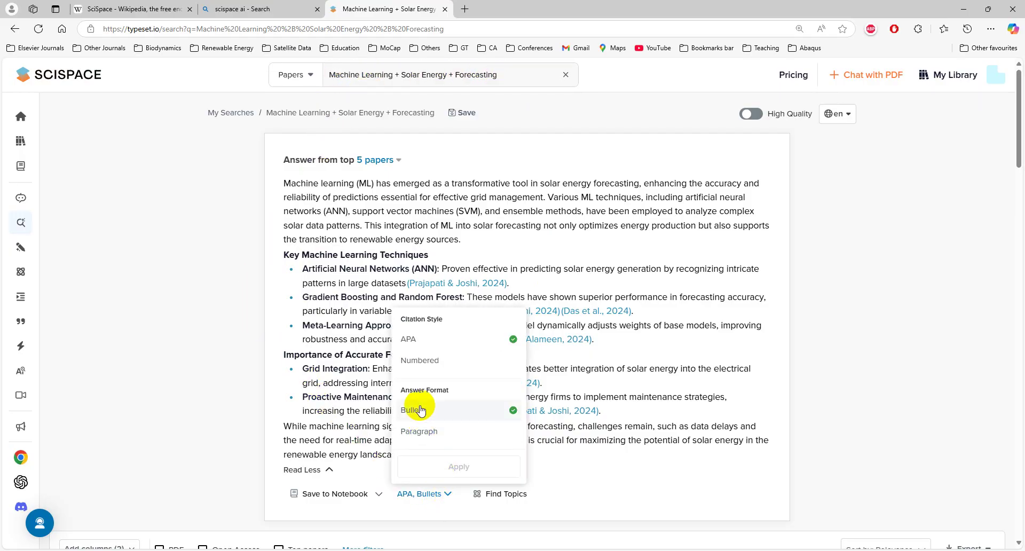
pyautogui.click(419, 430)
pyautogui.click(450, 468)
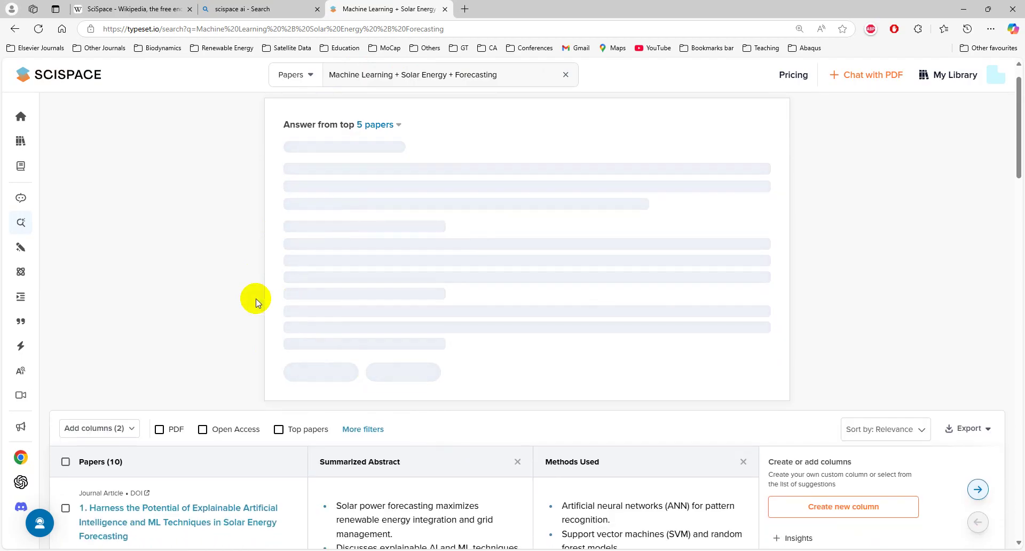
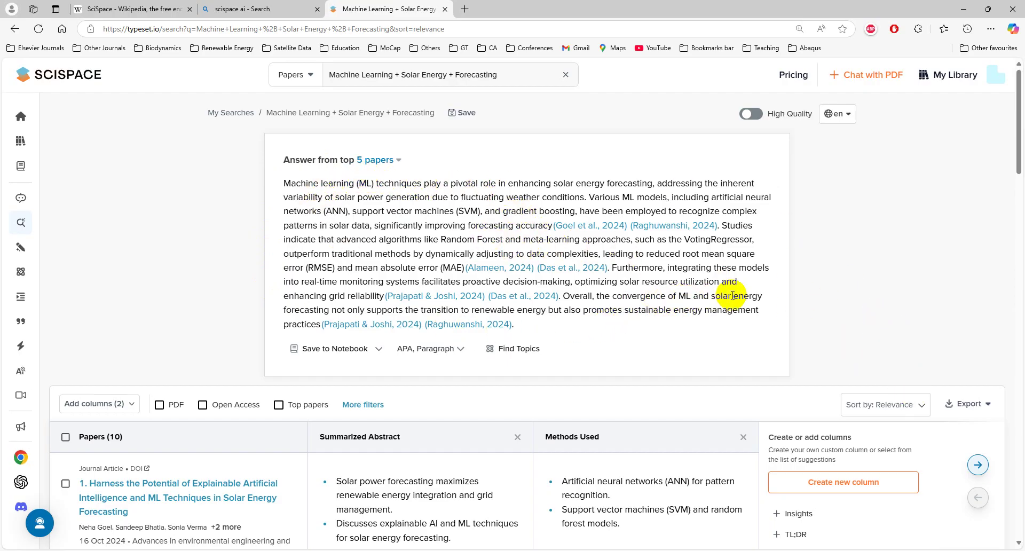
# Sort the paper results by Citation Count
pyautogui.click(922, 407)
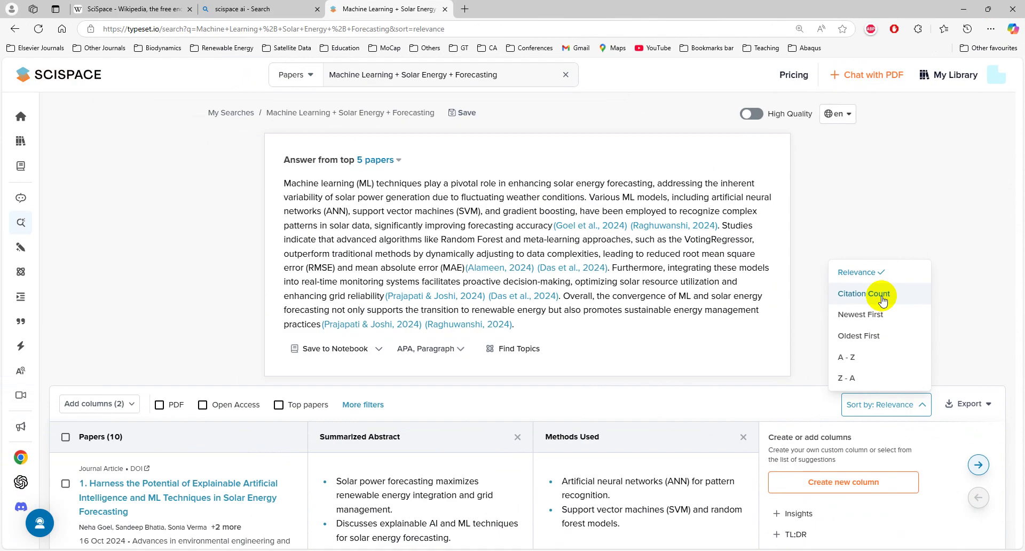
pyautogui.click(741, 283)
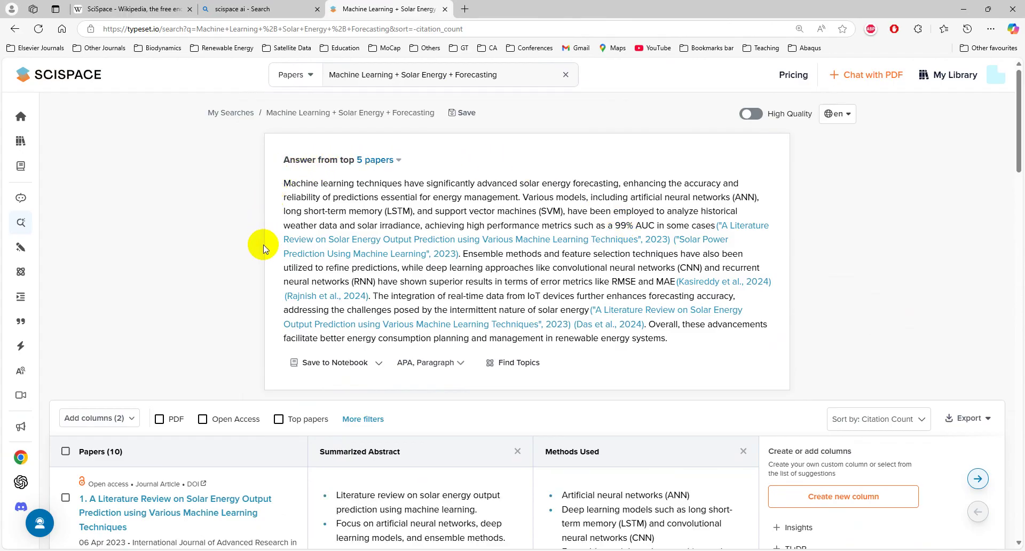
# Show the additional filters and limit the papers' publication year to Last 5 Years
pyautogui.click(370, 418)
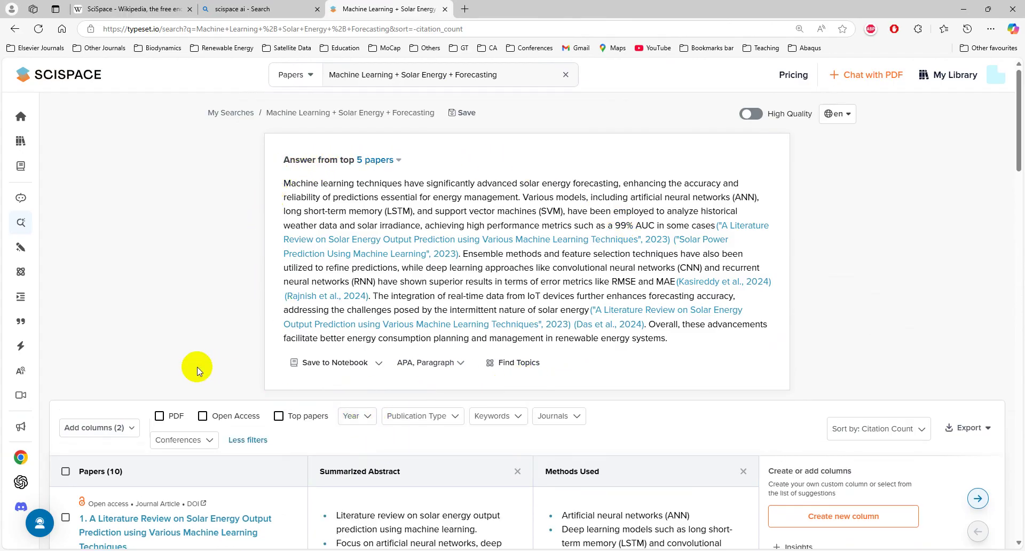
pyautogui.scroll(-1, 171, 345)
pyautogui.scroll(1, 220, 321)
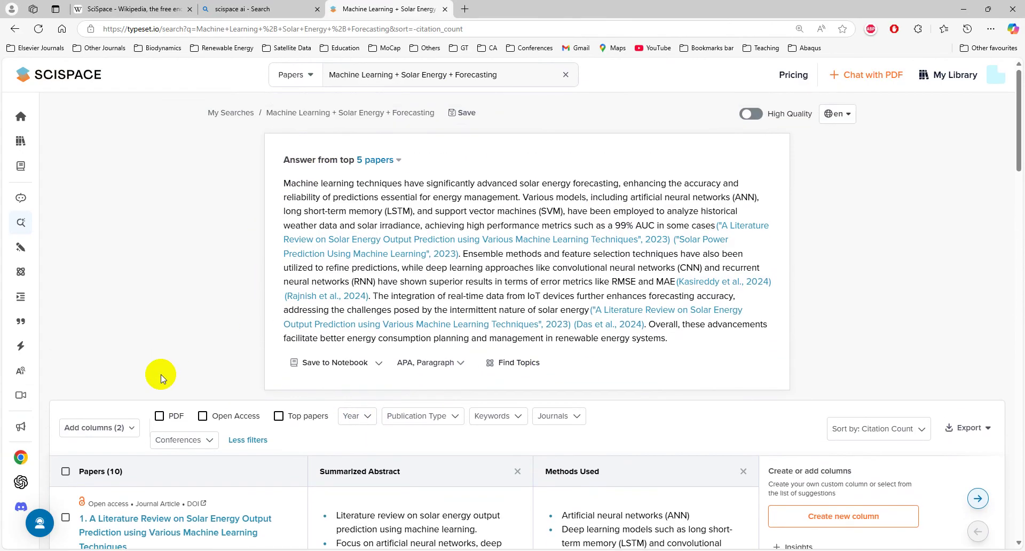
pyautogui.click(370, 420)
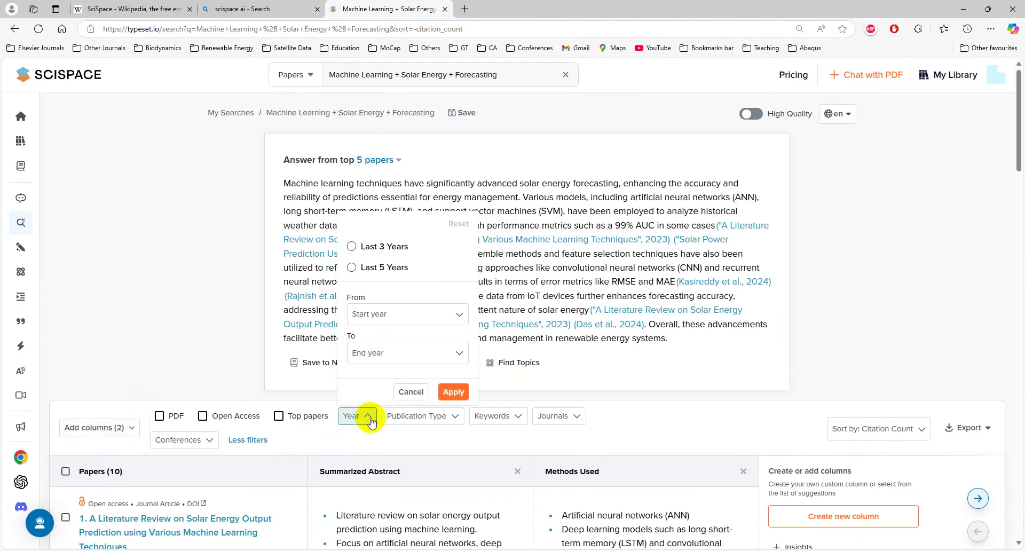
pyautogui.click(352, 267)
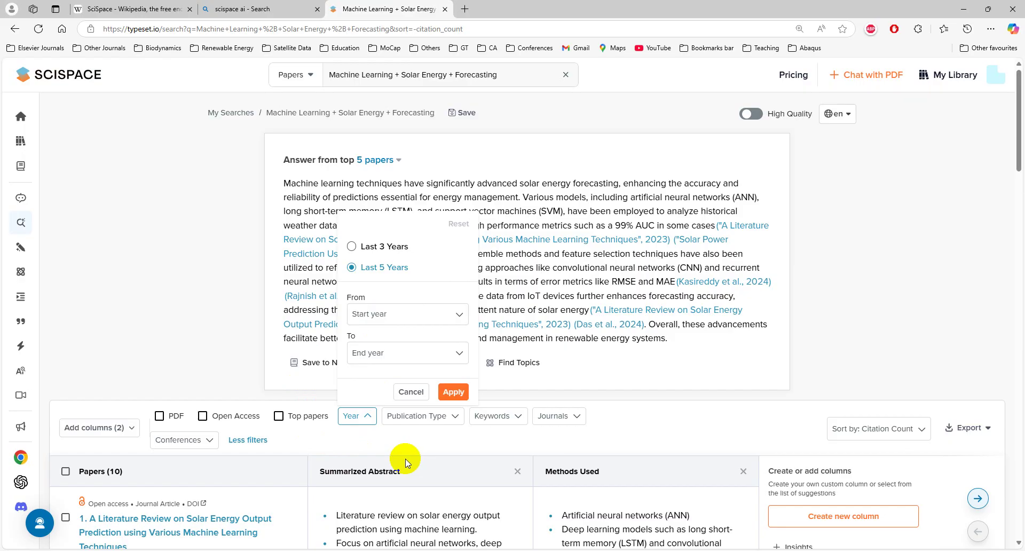
pyautogui.click(454, 392)
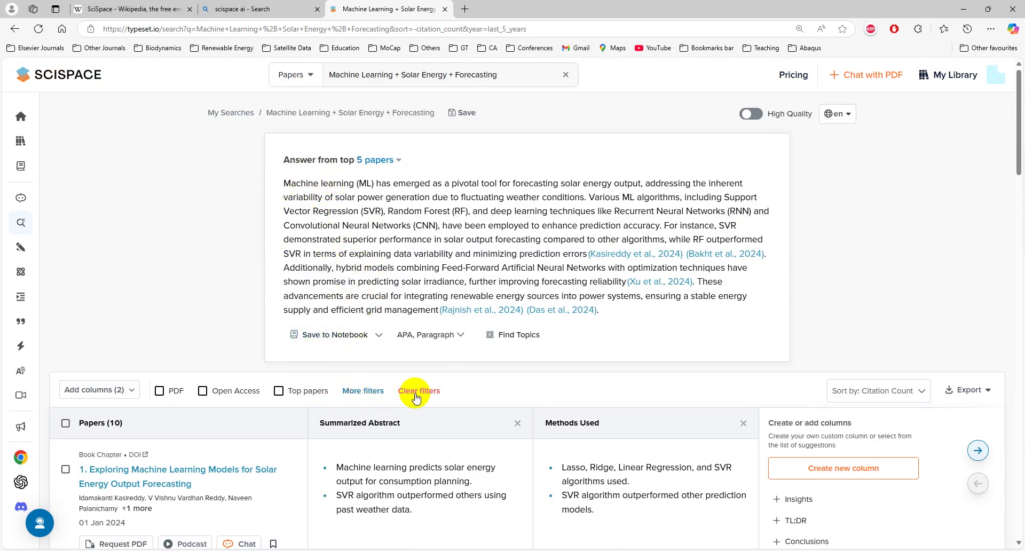
# Show the additional filters, review the Year options, and limit the publication type to Journal Article
pyautogui.click(391, 399)
pyautogui.click(368, 392)
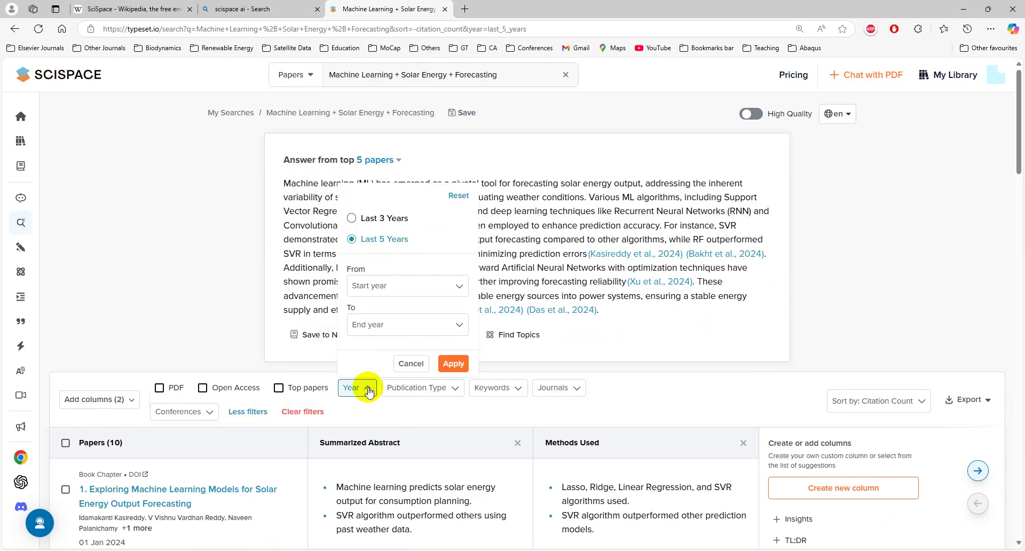
pyautogui.click(369, 391)
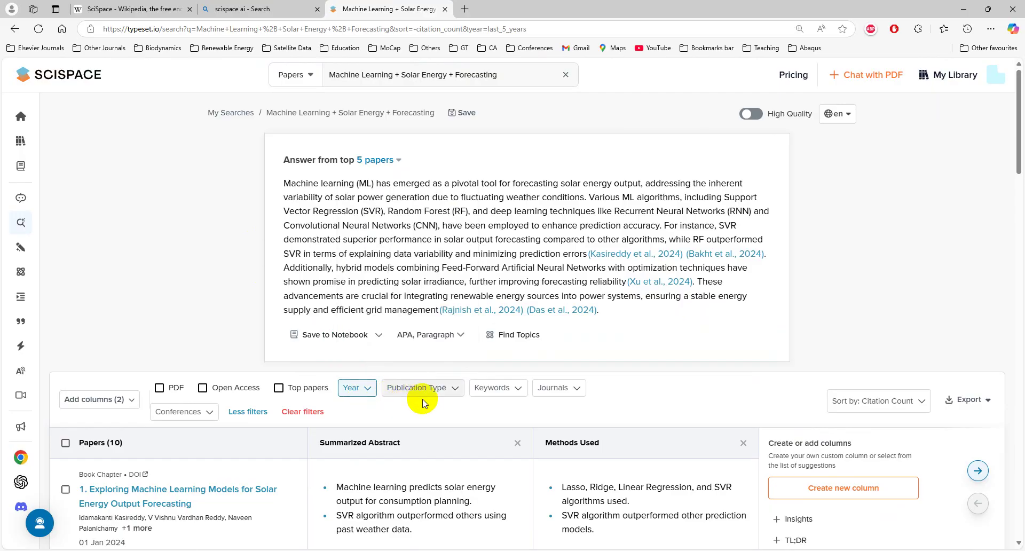
pyautogui.click(455, 389)
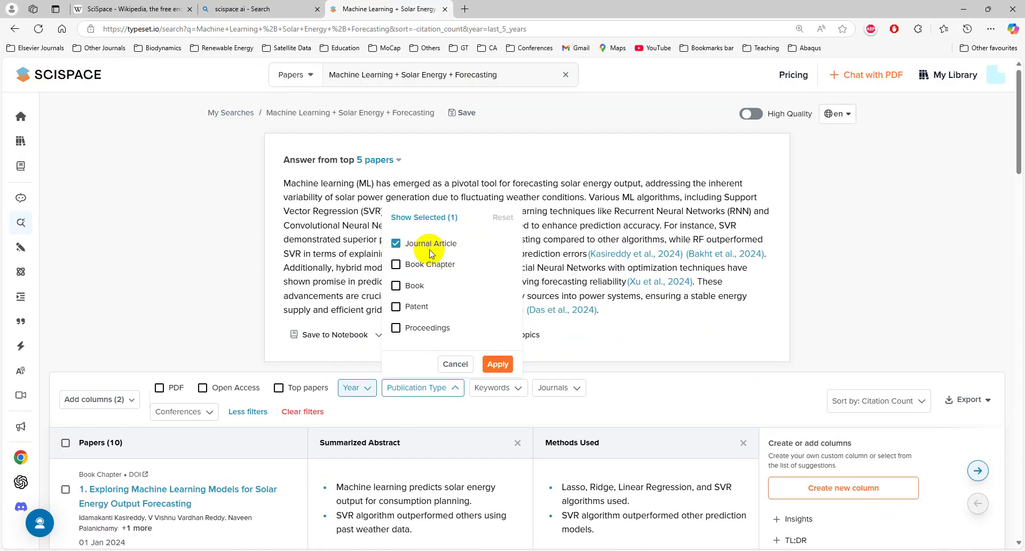
pyautogui.click(488, 365)
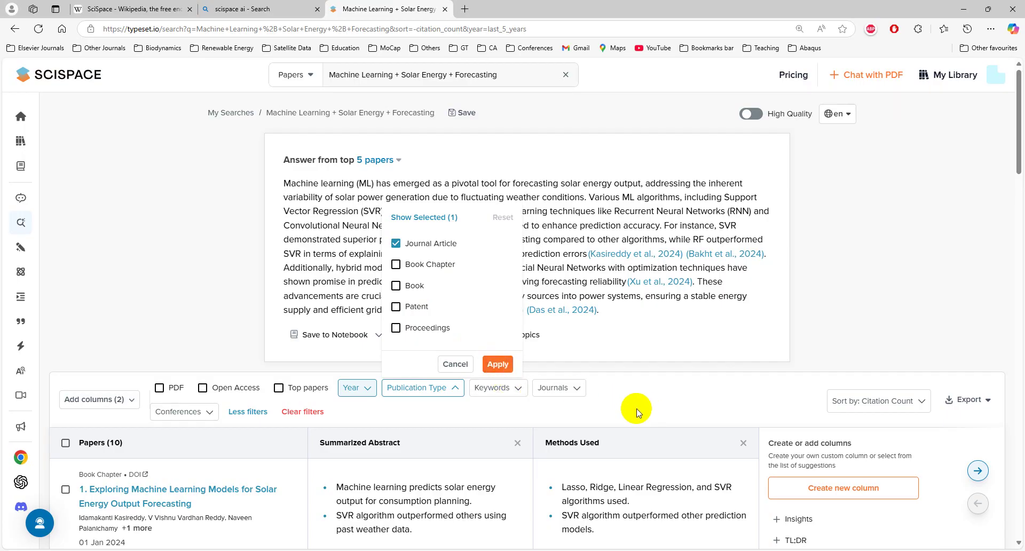
# Clear all filters from the paper results
pyautogui.click(303, 412)
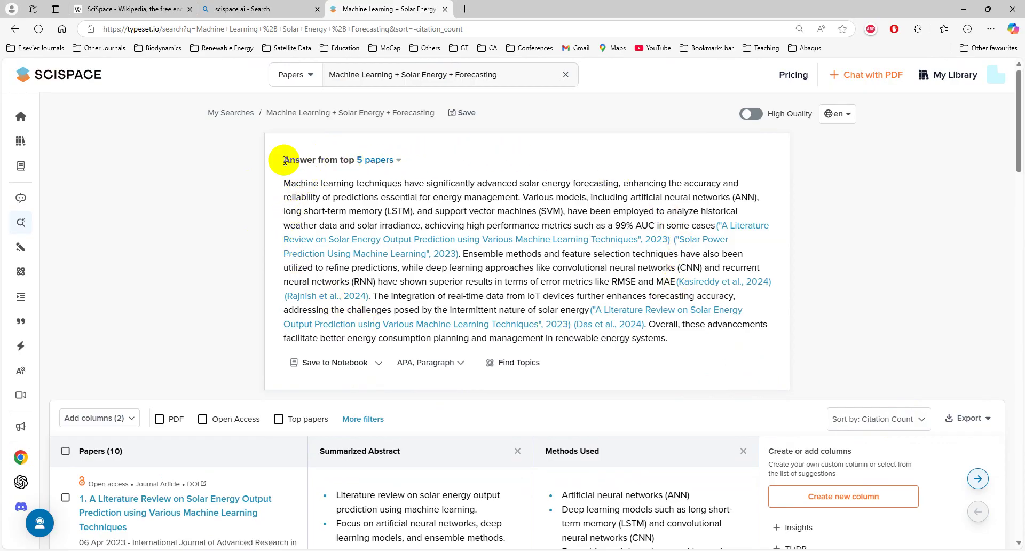
# Show the additional filters again and look through the Journals, Keywords and Conferences options
pyautogui.click(363, 420)
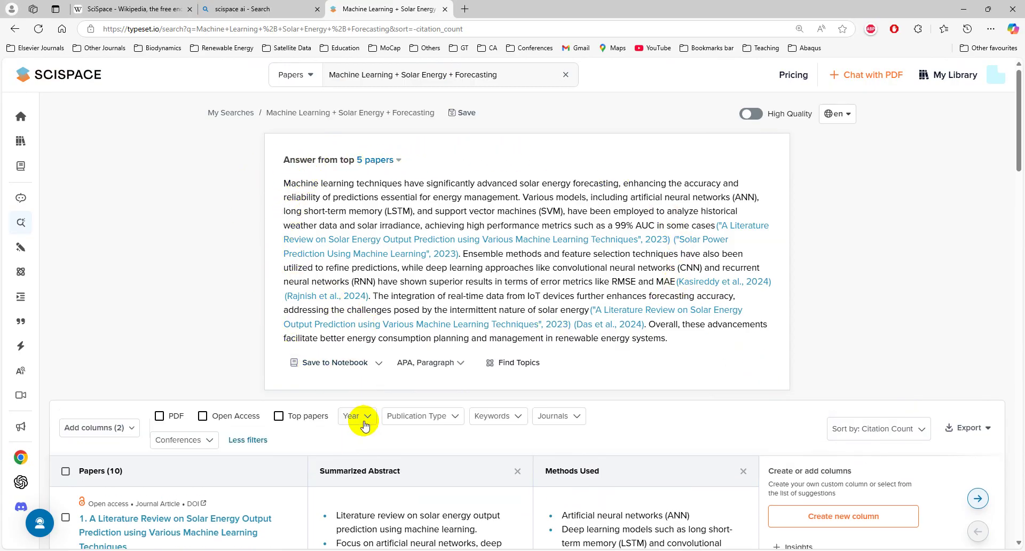
pyautogui.click(564, 421)
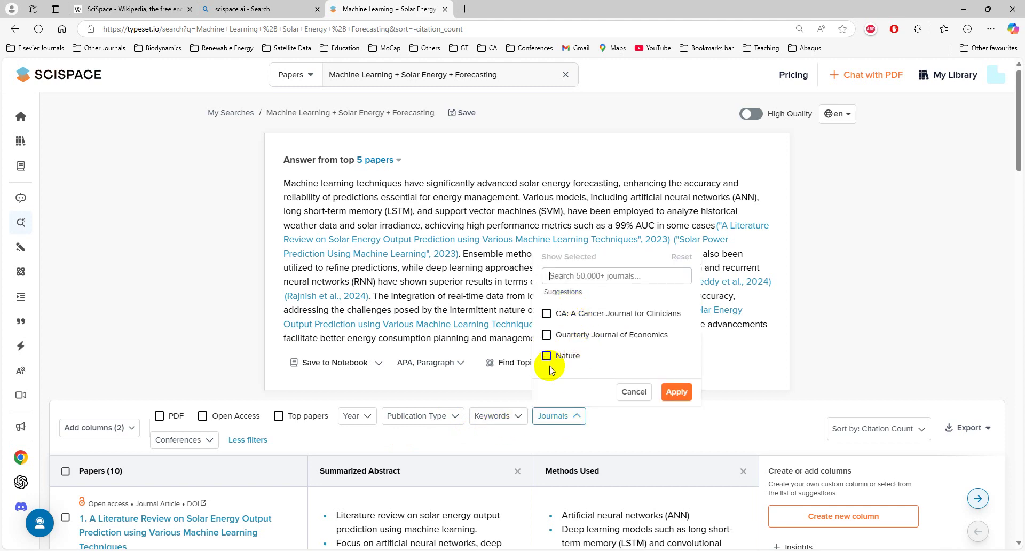
pyautogui.click(510, 417)
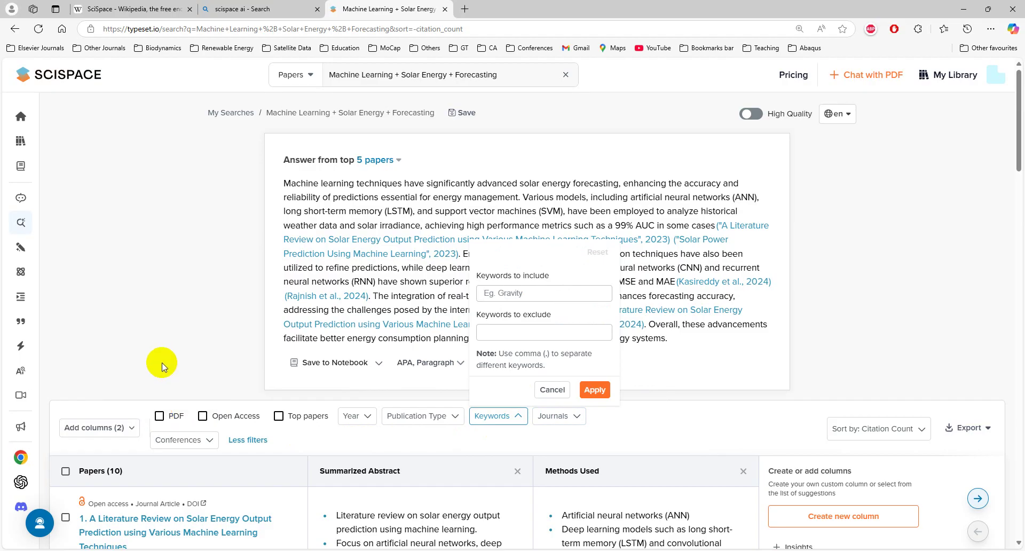
pyautogui.click(204, 441)
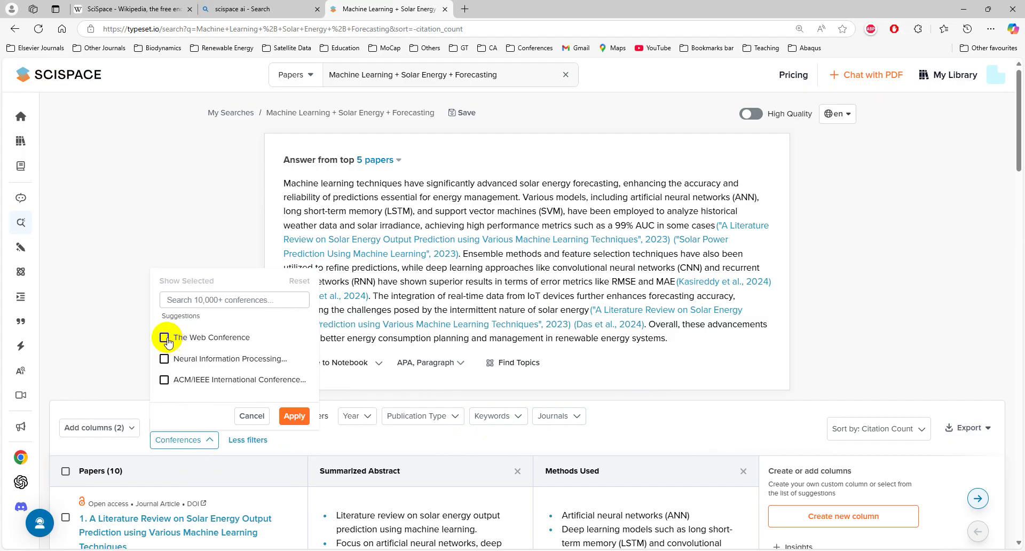
pyautogui.click(115, 334)
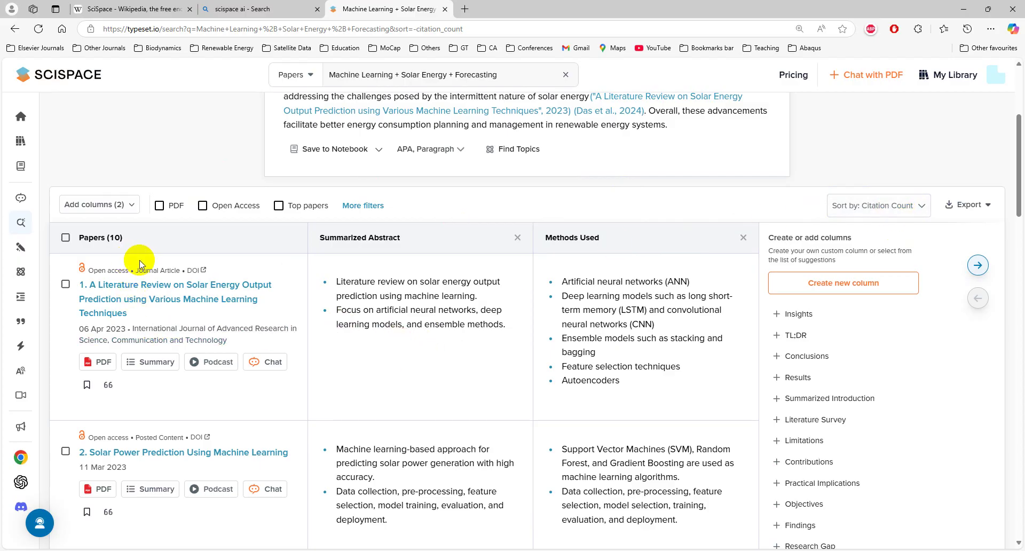
# Examine the listed papers with their Summarized Abstract and Methods Used entries, down to the related questions
pyautogui.scroll(-10, 160, 270)
pyautogui.scroll(-15, 200, 307)
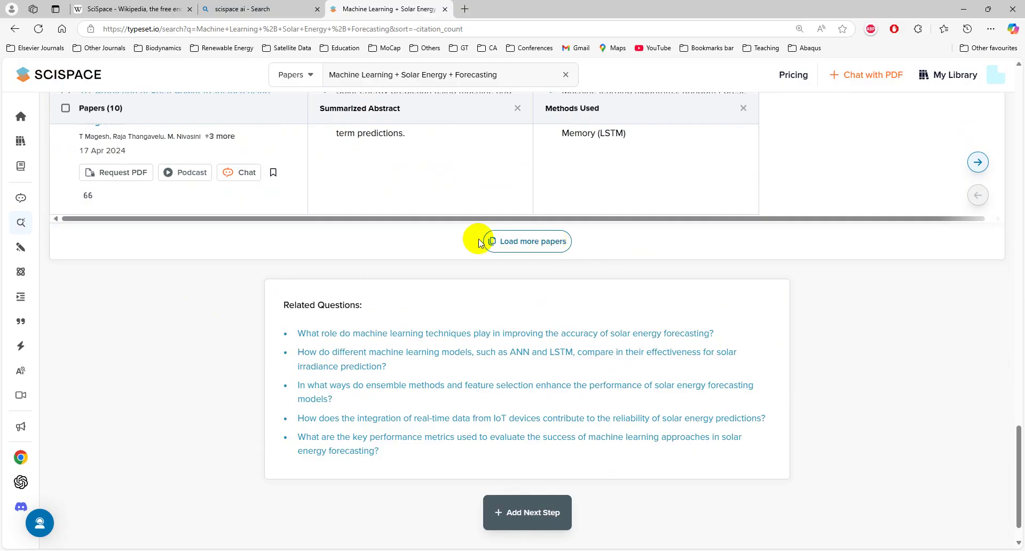
pyautogui.scroll(15, 366, 304)
pyautogui.scroll(10, 367, 297)
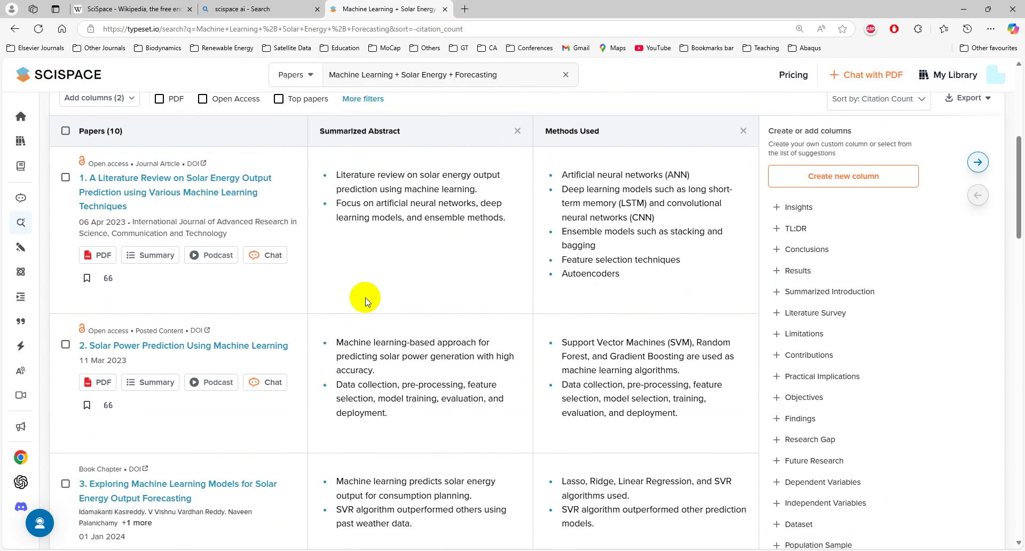
pyautogui.scroll(-3, 251, 390)
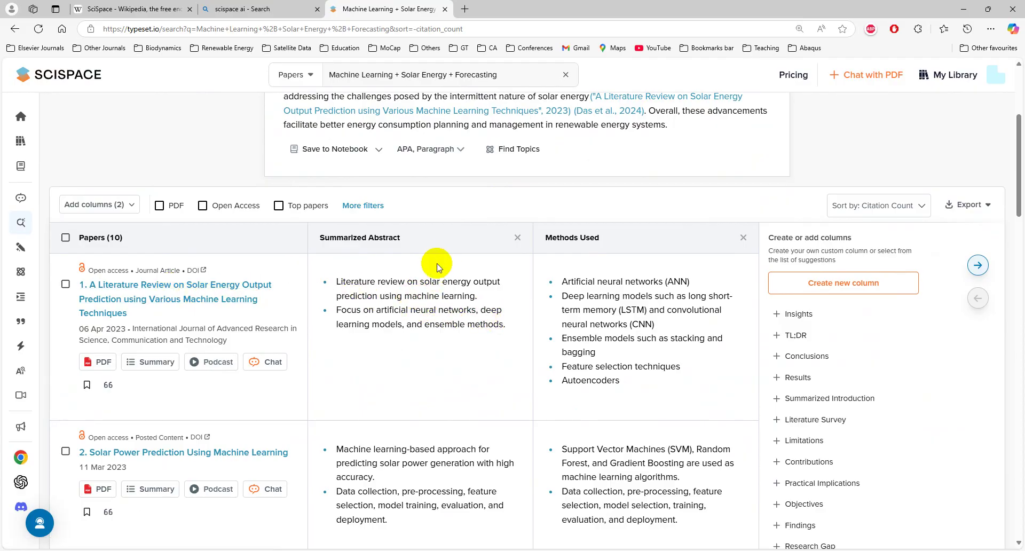
pyautogui.scroll(-1, 411, 403)
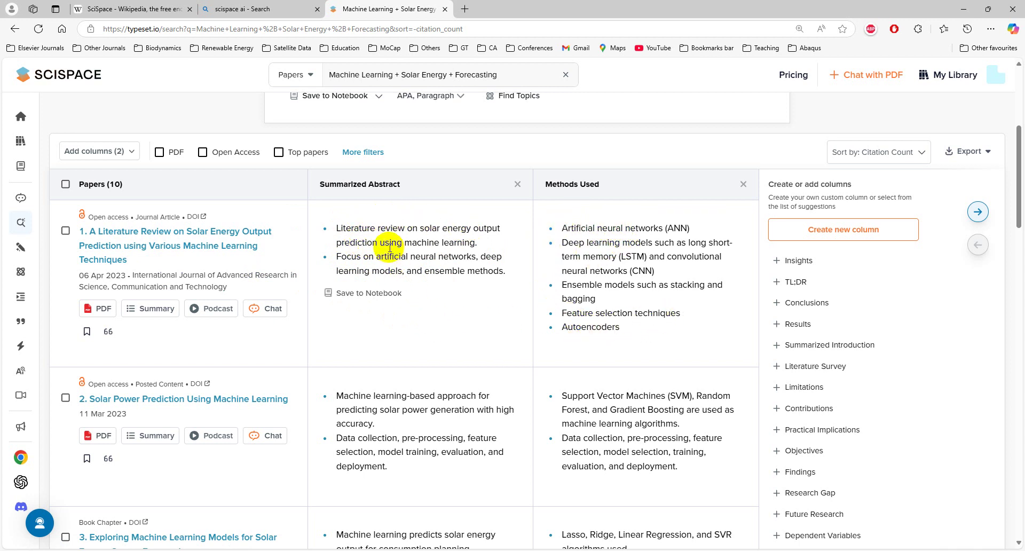
pyautogui.scroll(-1, 389, 243)
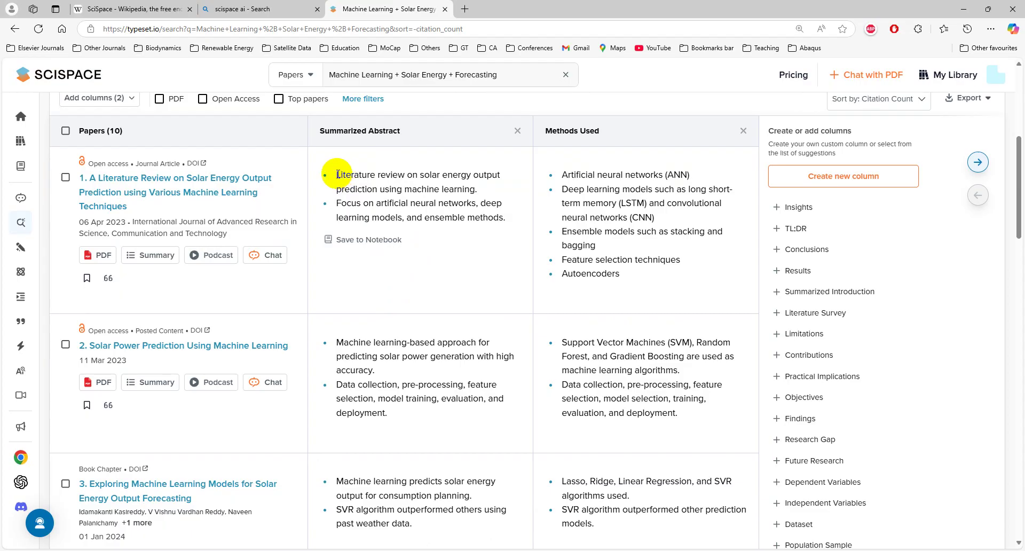
pyautogui.scroll(-3, 413, 355)
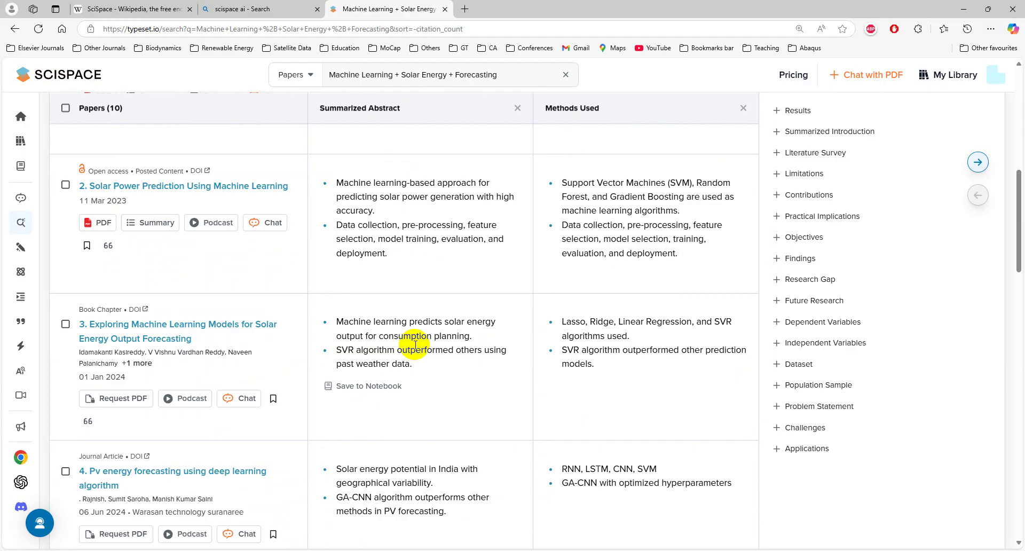
pyautogui.scroll(3, 415, 344)
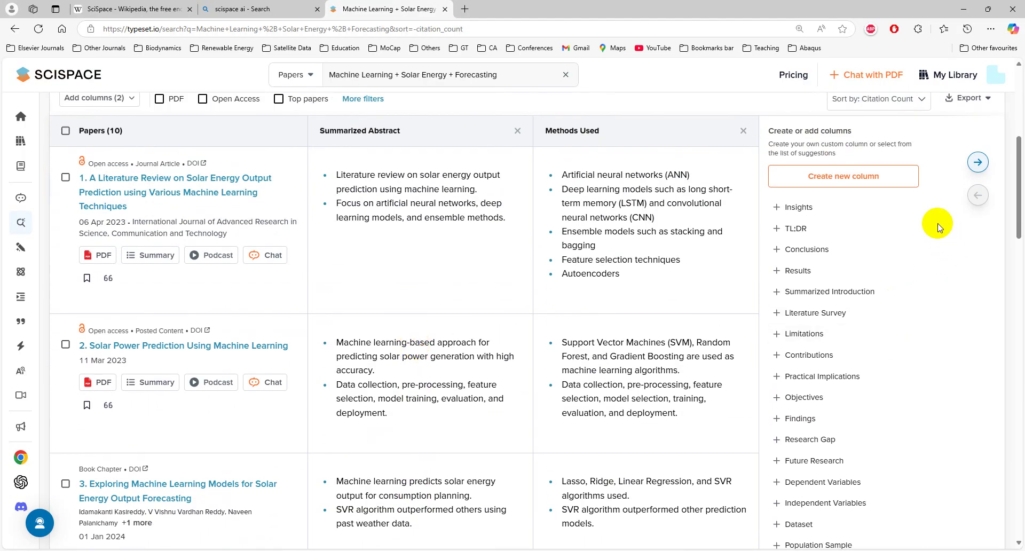
# Add the Insights, Conclusions and Problem Statement columns to the paper results table
pyautogui.click(795, 206)
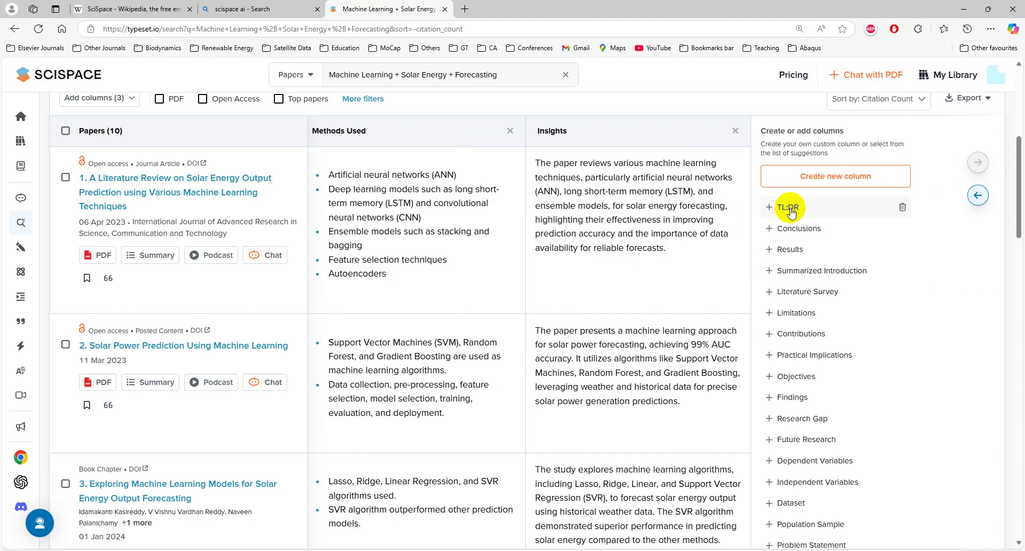
pyautogui.click(793, 229)
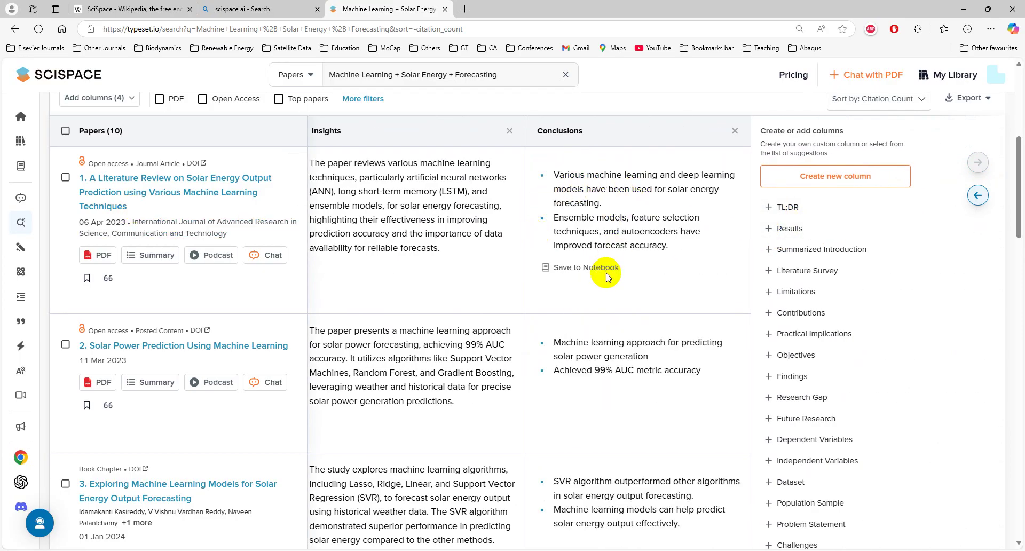
pyautogui.scroll(-1, 907, 394)
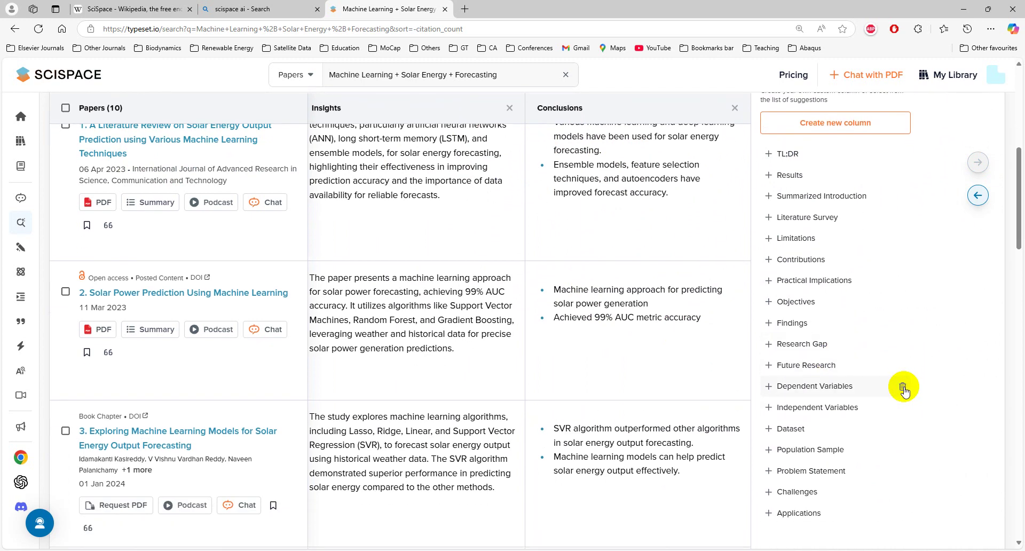
pyautogui.click(806, 473)
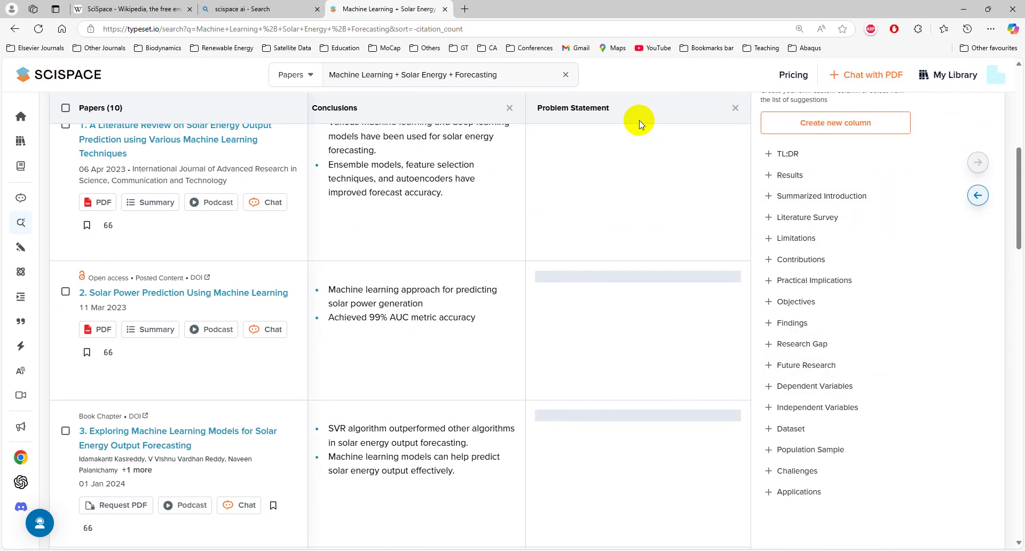
# Replace the Problem Statement column with the suggested Future Research column
pyautogui.scroll(3, 555, 200)
pyautogui.scroll(-1, 594, 302)
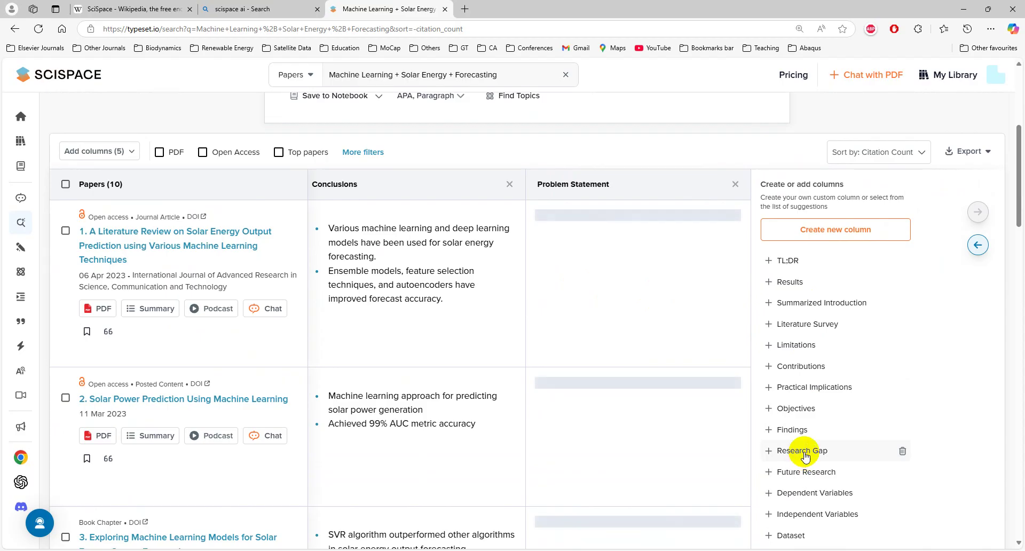
pyautogui.click(799, 472)
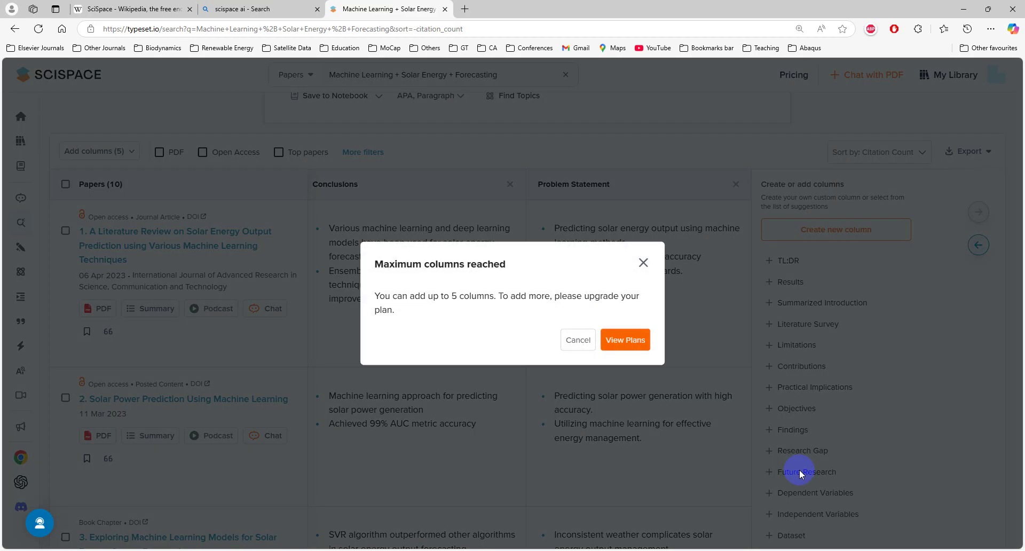
pyautogui.click(578, 342)
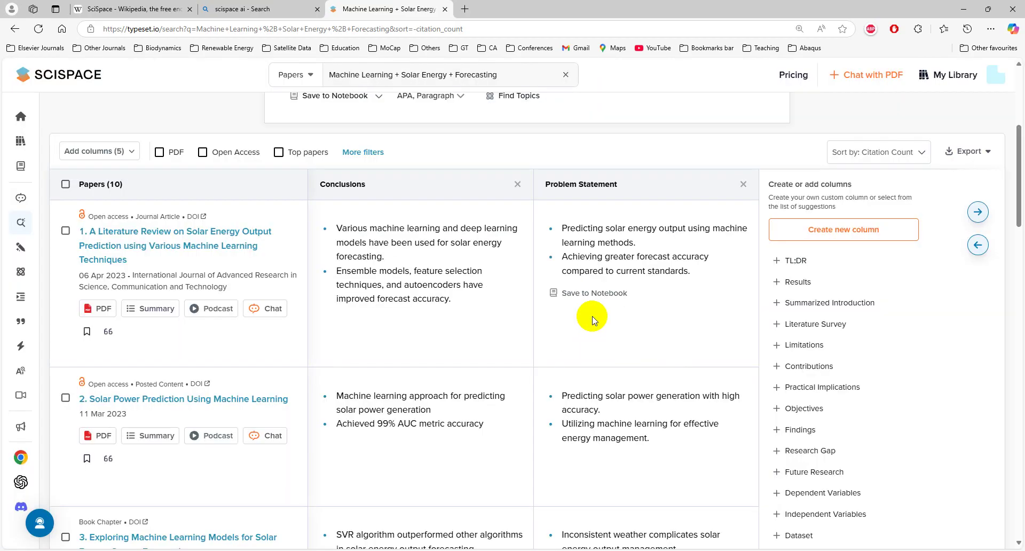
pyautogui.click(744, 185)
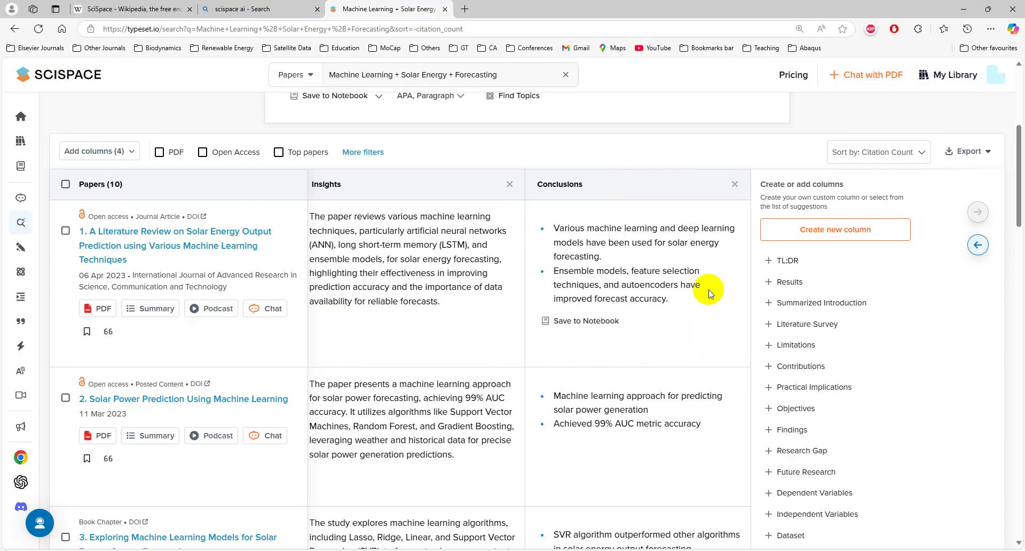
pyautogui.click(798, 470)
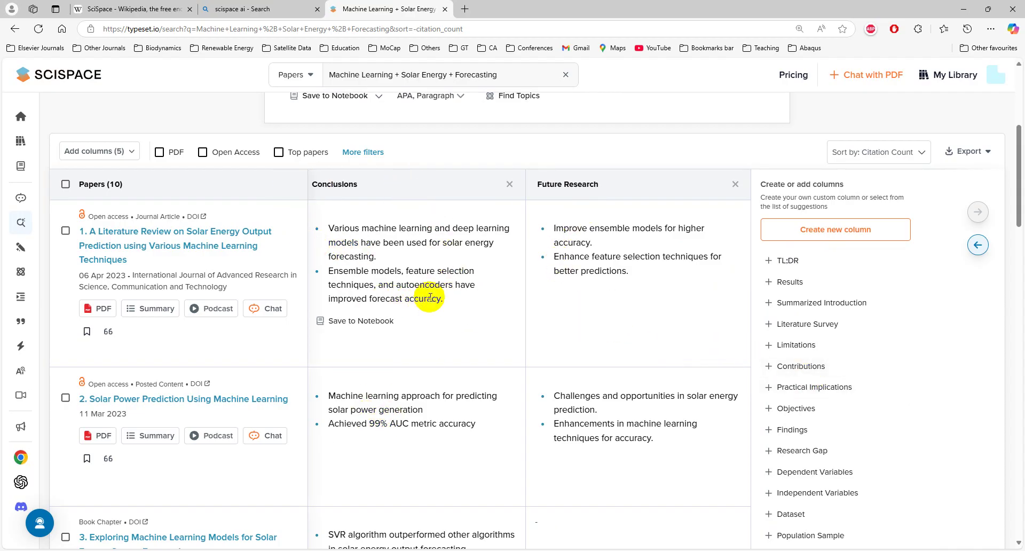
# Examine the Conclusions and Future Research entries across the papers and the remaining suggested columns
pyautogui.scroll(-1, 437, 382)
pyautogui.scroll(-7, 463, 367)
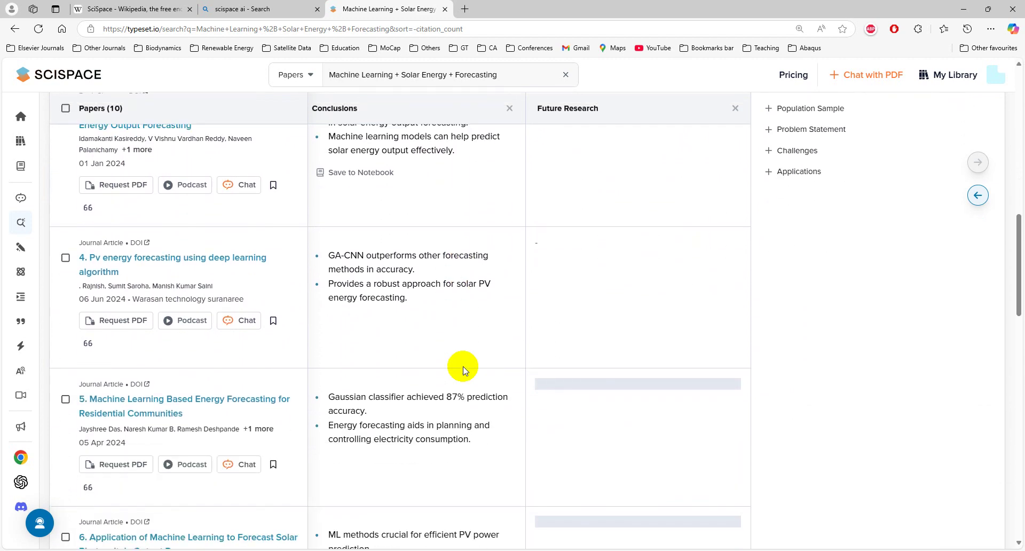
pyautogui.scroll(7, 463, 366)
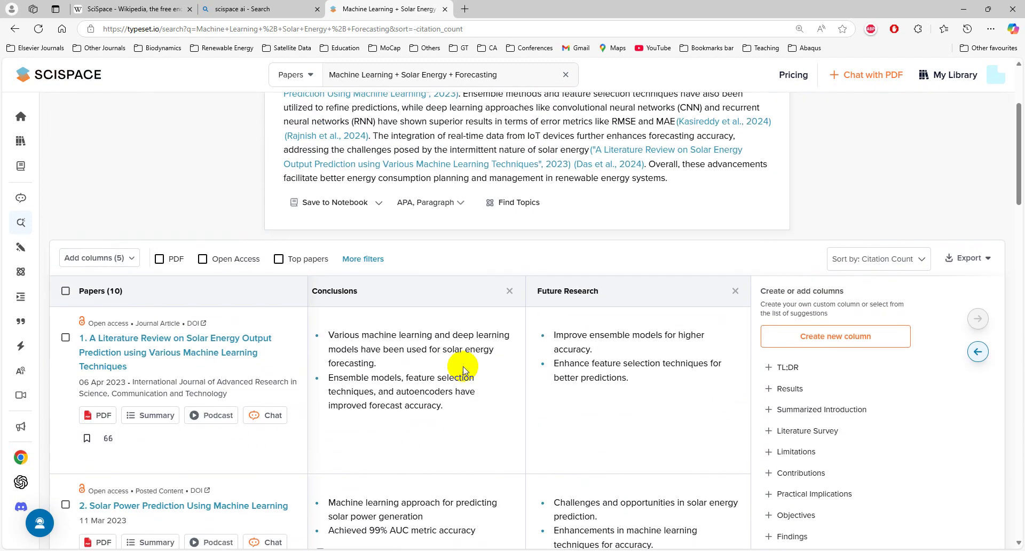
pyautogui.scroll(-1, 463, 366)
pyautogui.scroll(4, 463, 366)
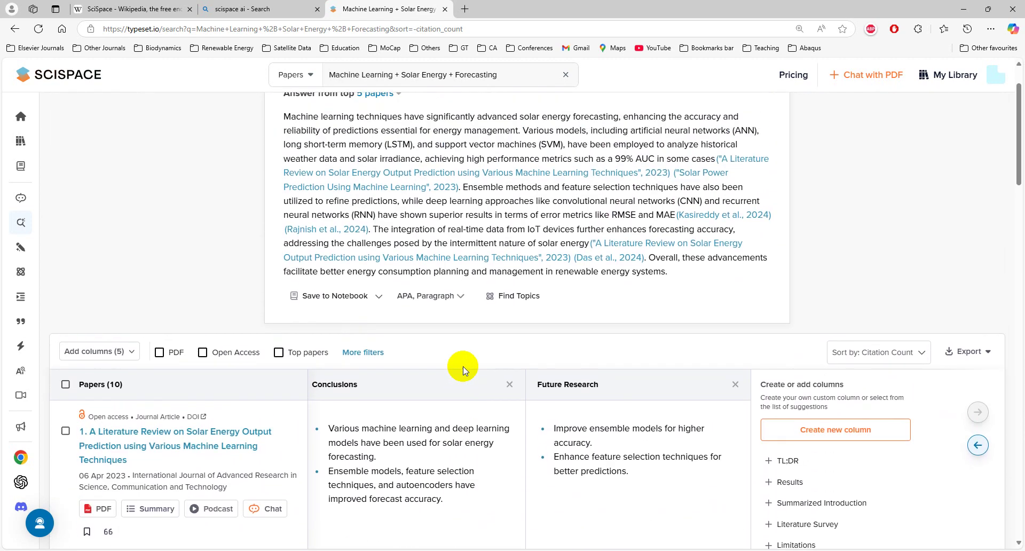
pyautogui.scroll(-5, 463, 366)
pyautogui.scroll(-10, 463, 366)
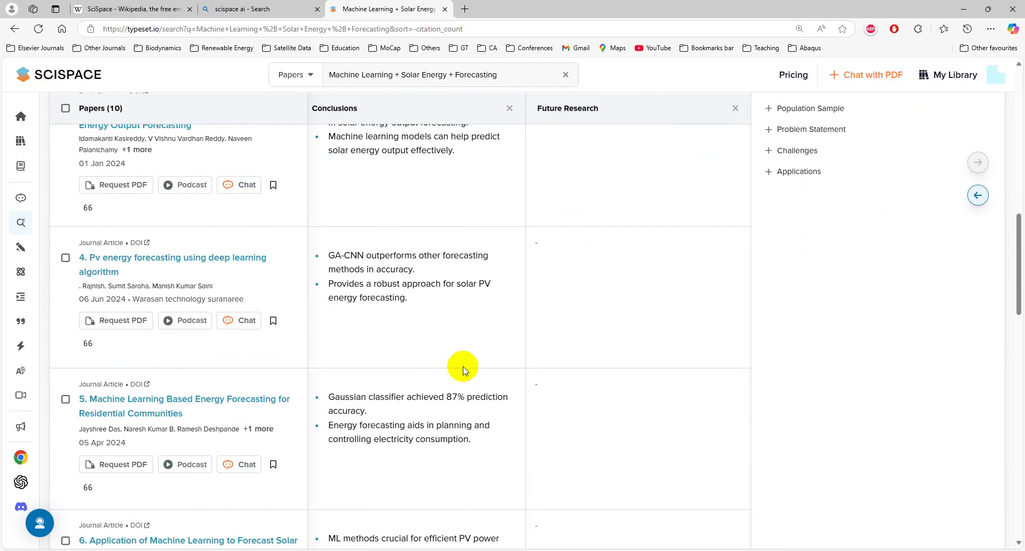
pyautogui.scroll(-3, 463, 366)
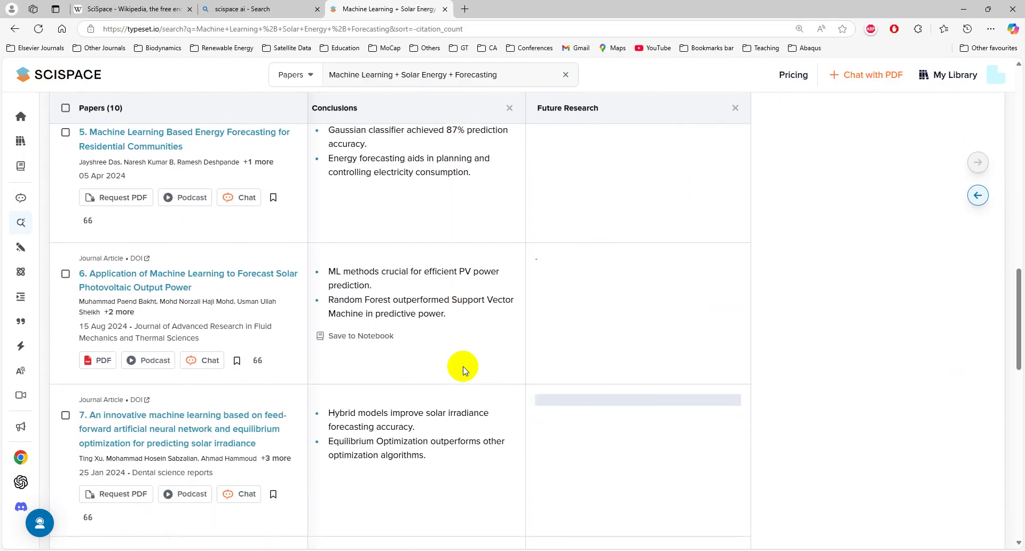
pyautogui.scroll(6, 463, 366)
pyautogui.scroll(6, 463, 367)
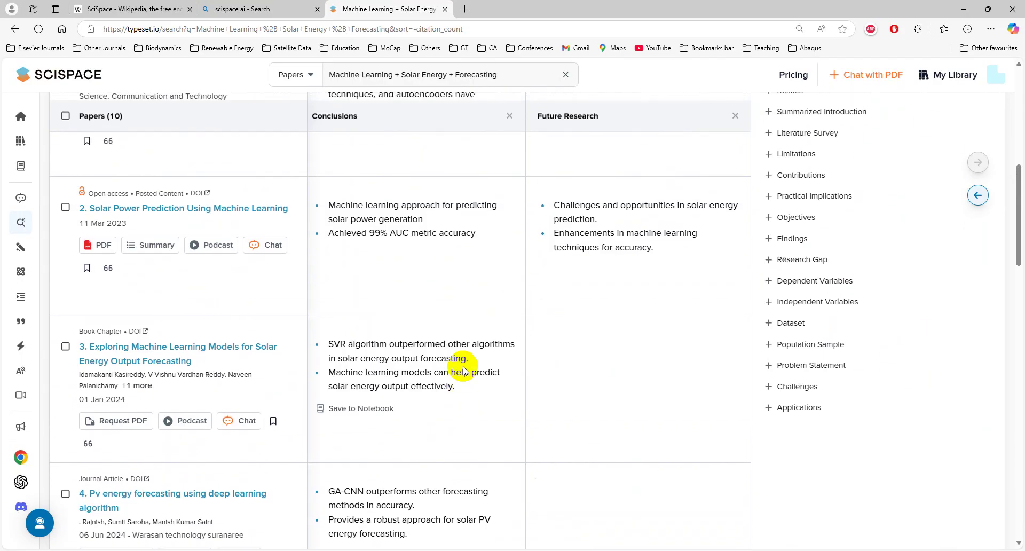
pyautogui.scroll(3, 463, 366)
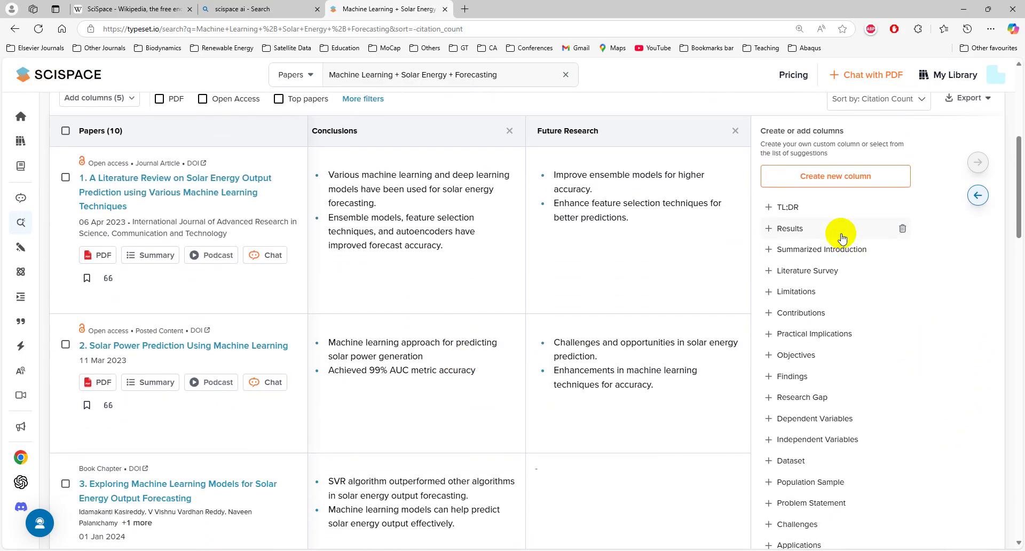
pyautogui.scroll(-1, 864, 453)
pyautogui.scroll(-1, 865, 453)
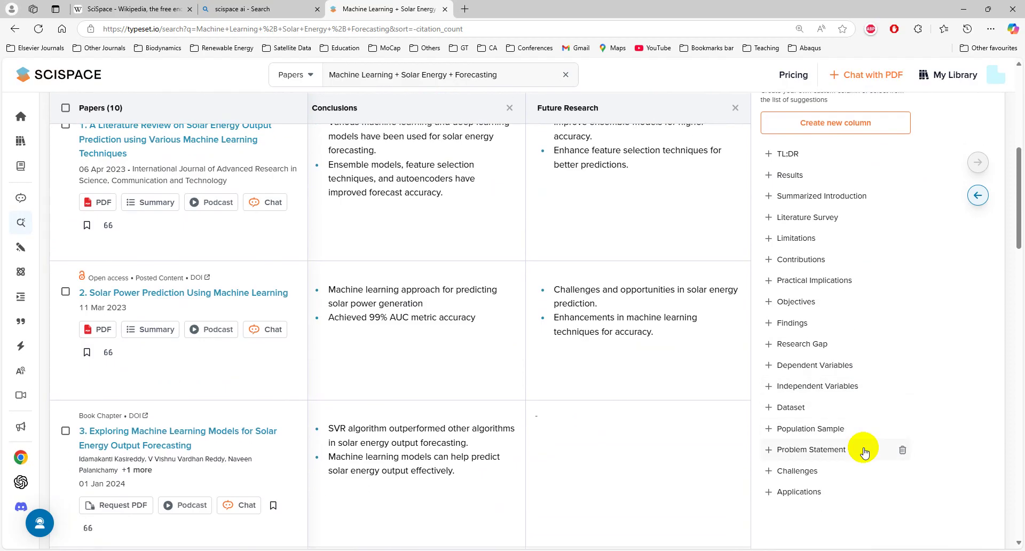
pyautogui.scroll(1, 865, 453)
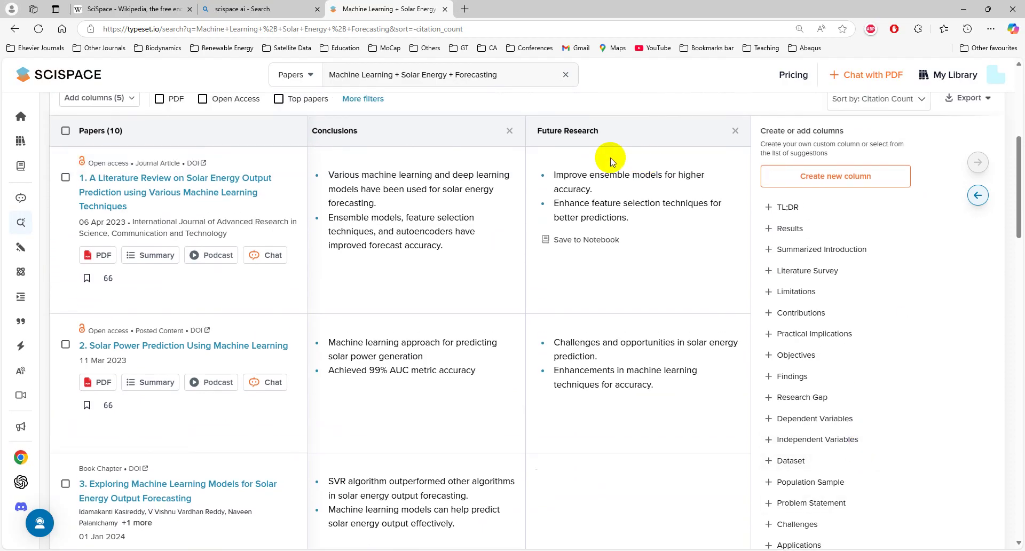
# Remove the Conclusions, Insights, Future Research and Methods Used columns from the paper results table
pyautogui.click(510, 132)
pyautogui.click(511, 132)
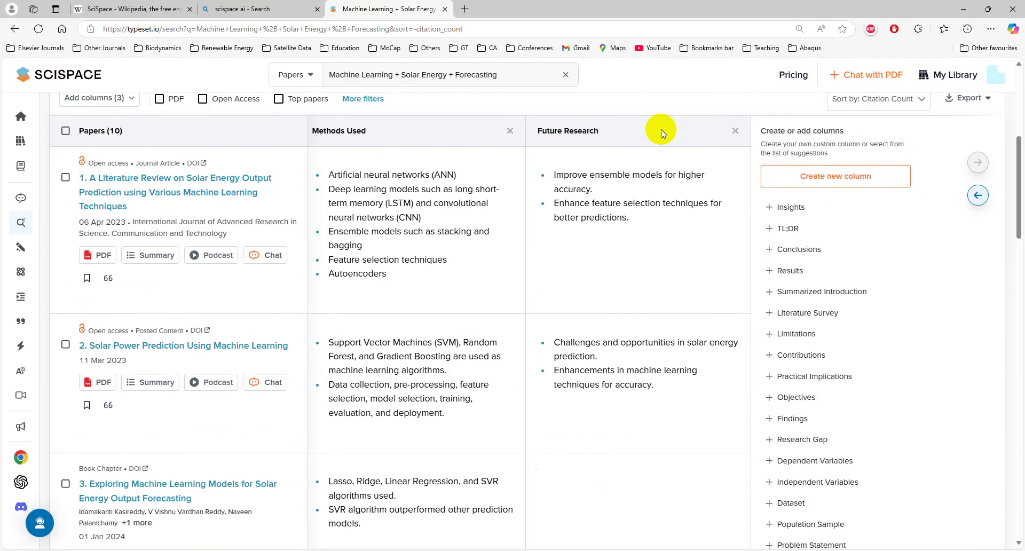
pyautogui.click(735, 132)
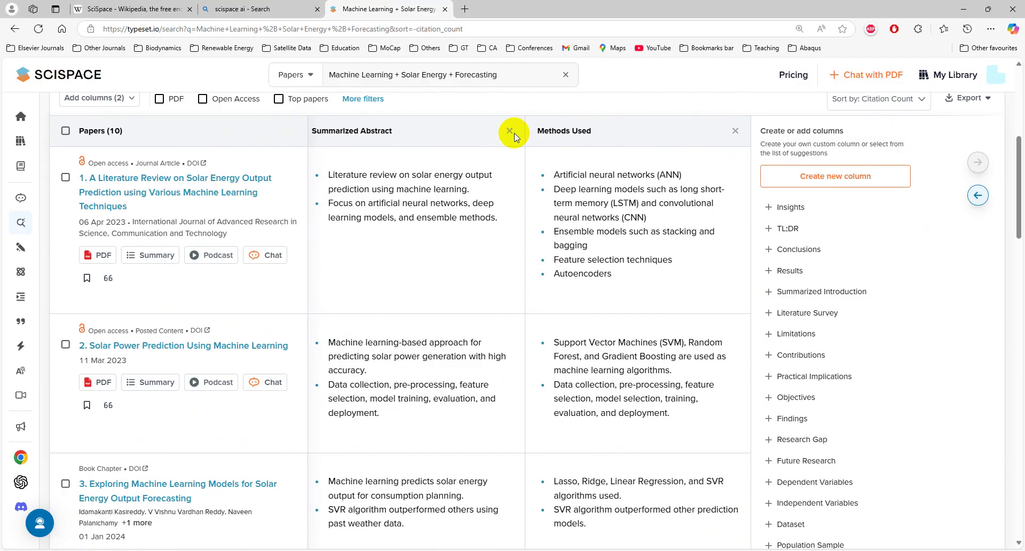
pyautogui.click(735, 131)
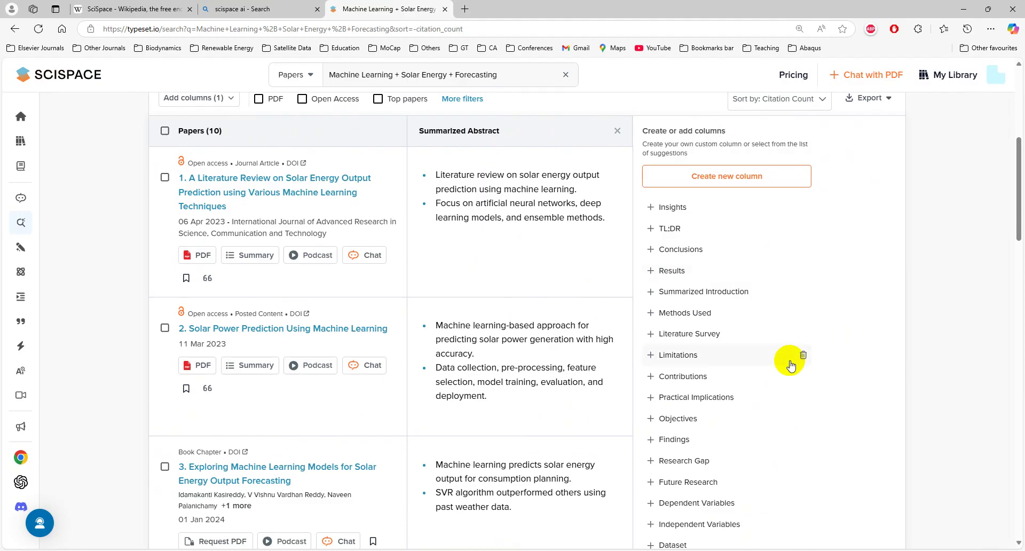
# Add the Summarized Introduction and Objectives columns to the paper results table
pyautogui.scroll(-1, 790, 354)
pyautogui.click(710, 232)
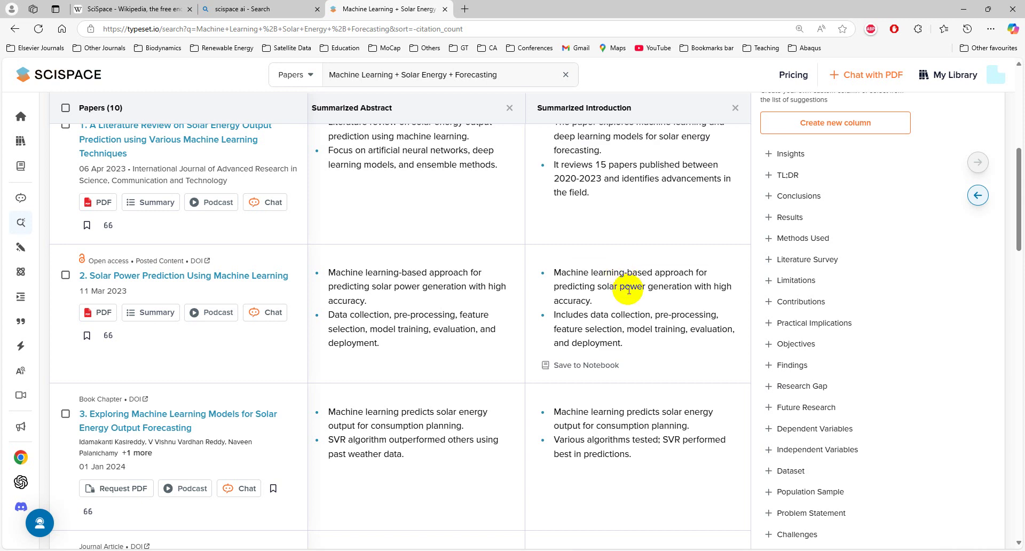
pyautogui.scroll(1, 614, 249)
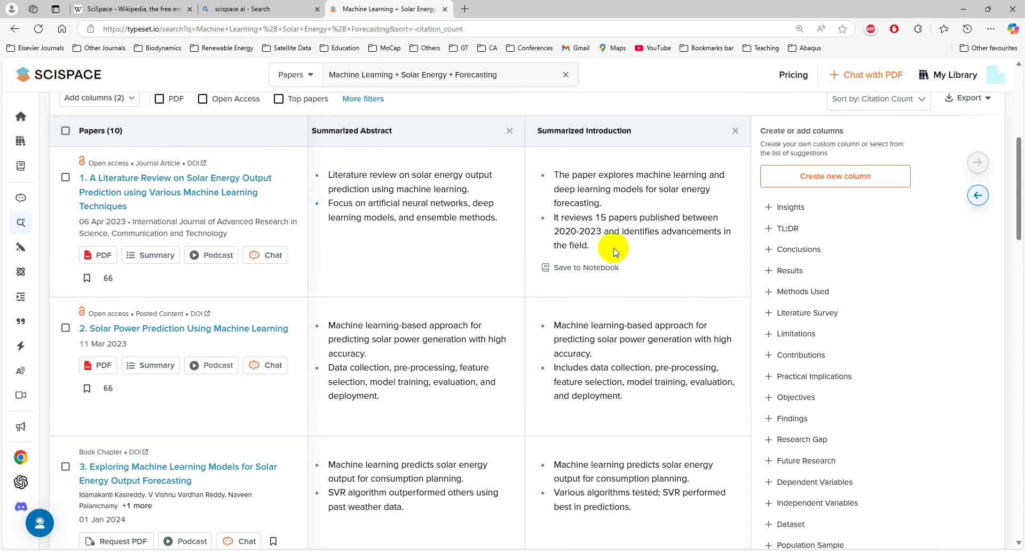
pyautogui.scroll(1, 614, 250)
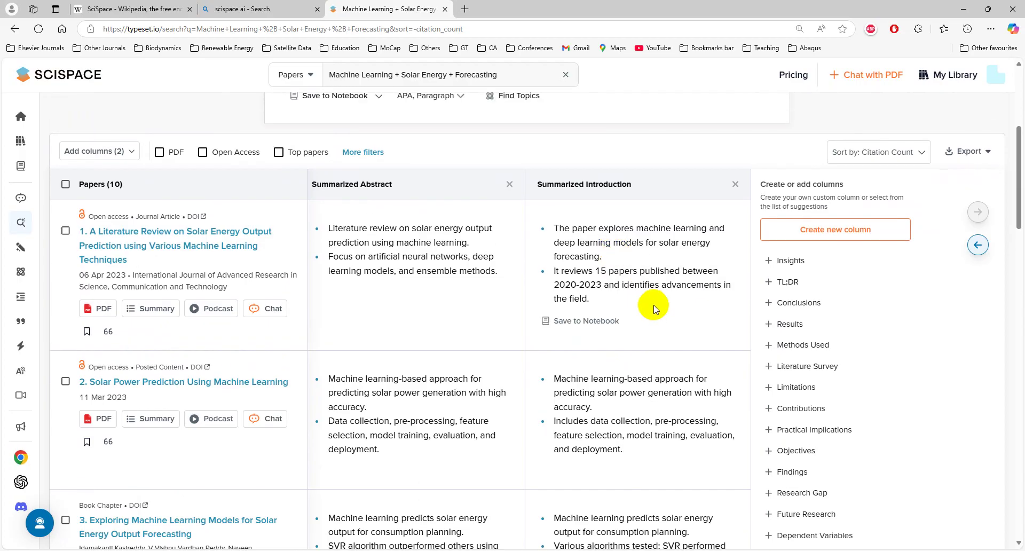
pyautogui.click(787, 450)
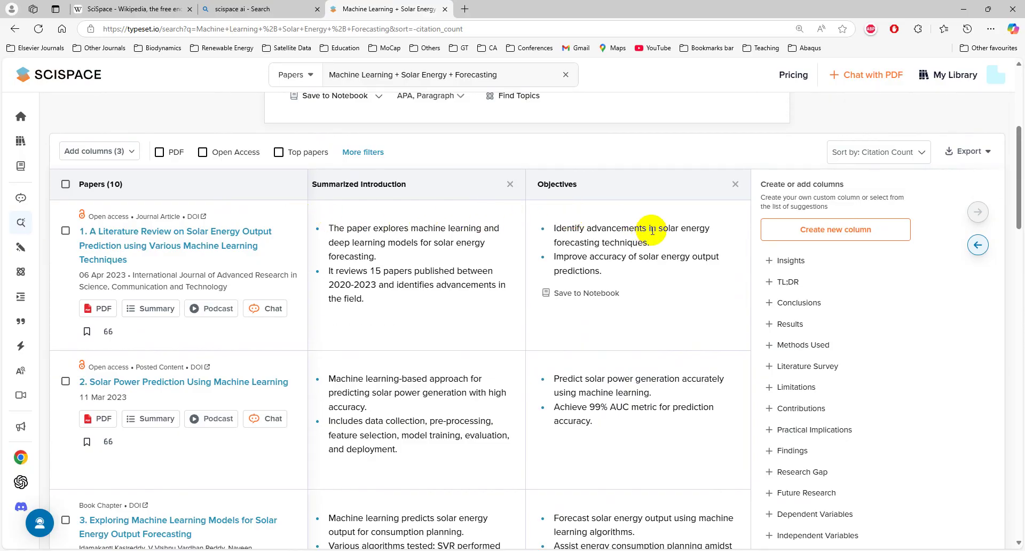
# Save the answer from the top 5 papers to the Solar Energy notebook
pyautogui.hotkey('alt', 'Tab')
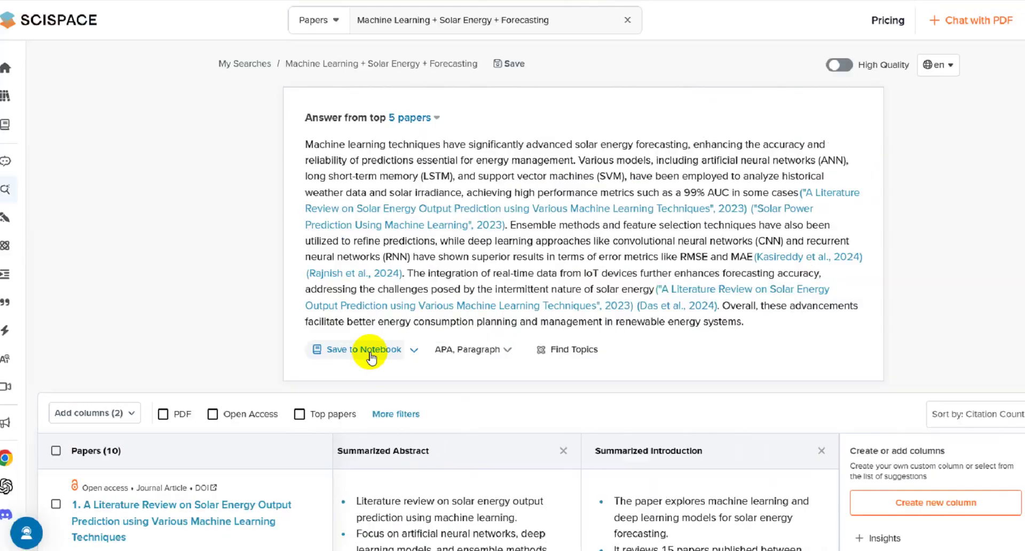
pyautogui.click(371, 357)
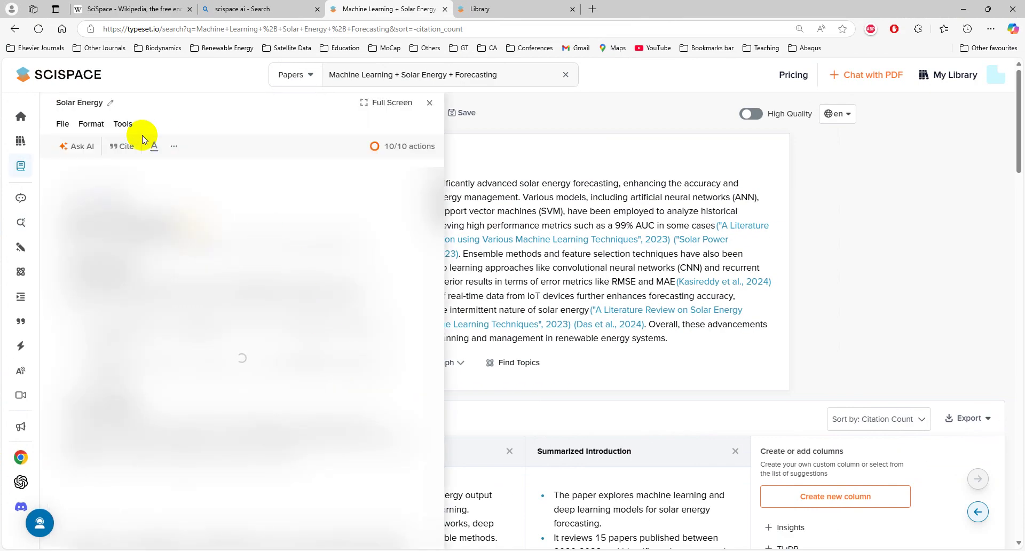
pyautogui.moveTo(103, 103); pyautogui.dragTo(57, 103)
pyautogui.click(187, 103)
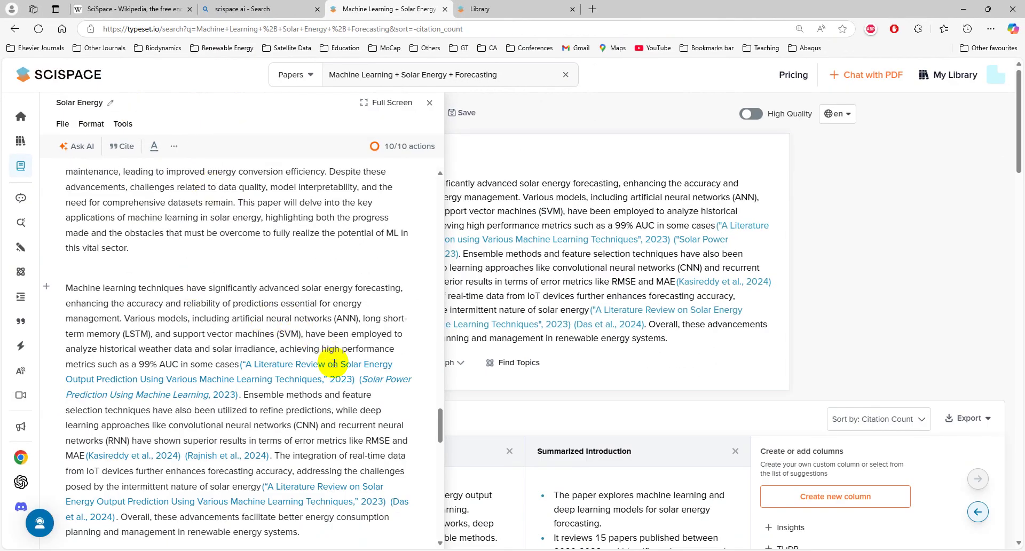
# Examine the saved passage and references in the Solar Energy notebook, and return to the search results
pyautogui.scroll(-5, 333, 354)
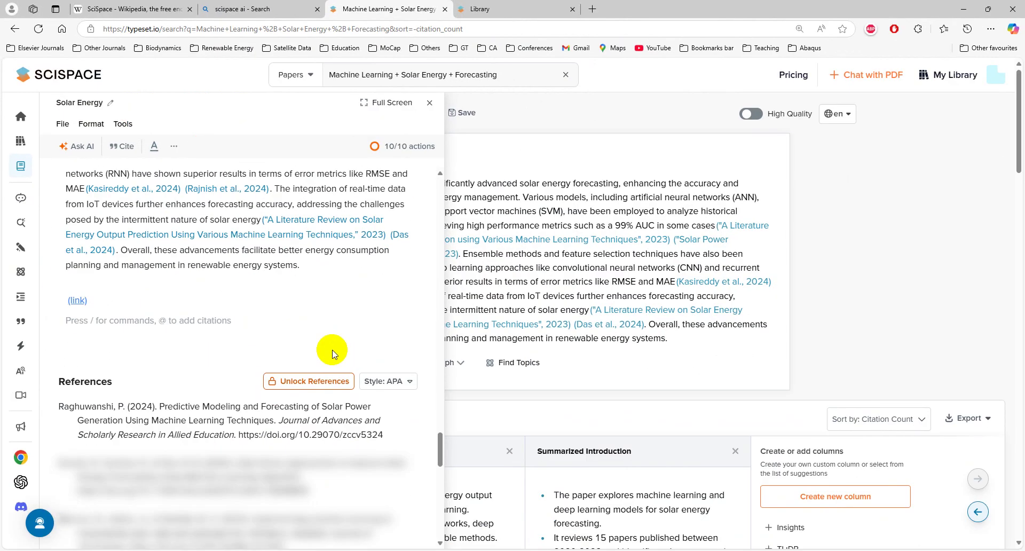
pyautogui.scroll(-3, 332, 353)
pyautogui.scroll(8, 332, 354)
pyautogui.scroll(15, 332, 353)
pyautogui.scroll(12, 332, 353)
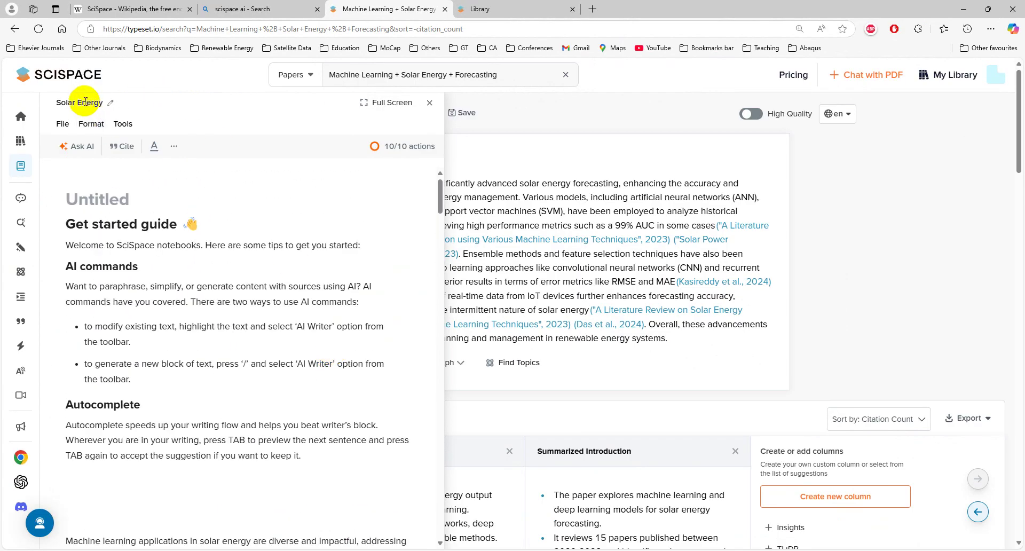
pyautogui.click(390, 105)
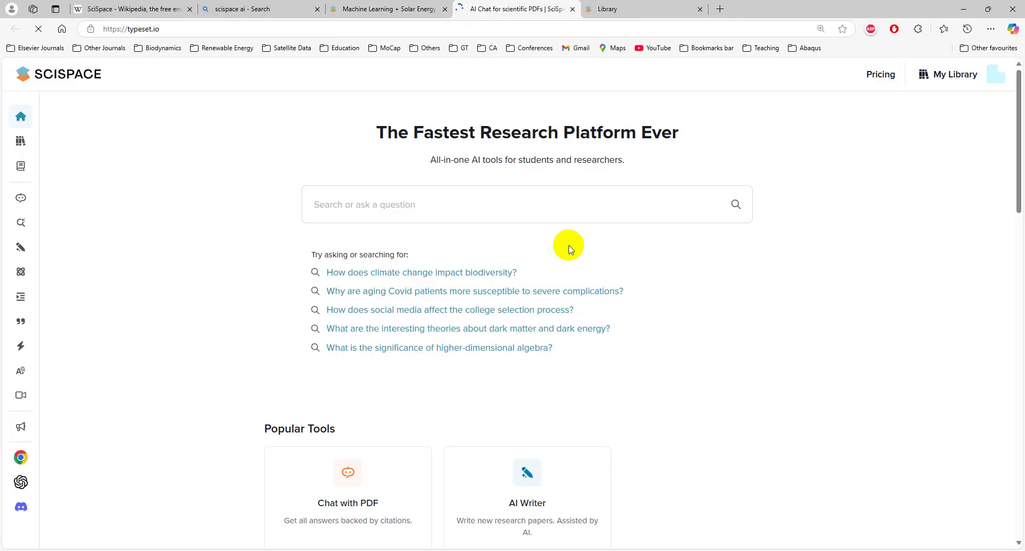
pyautogui.hotkey('ctrl', 'w')
pyautogui.hotkey('ctrl', 'w')
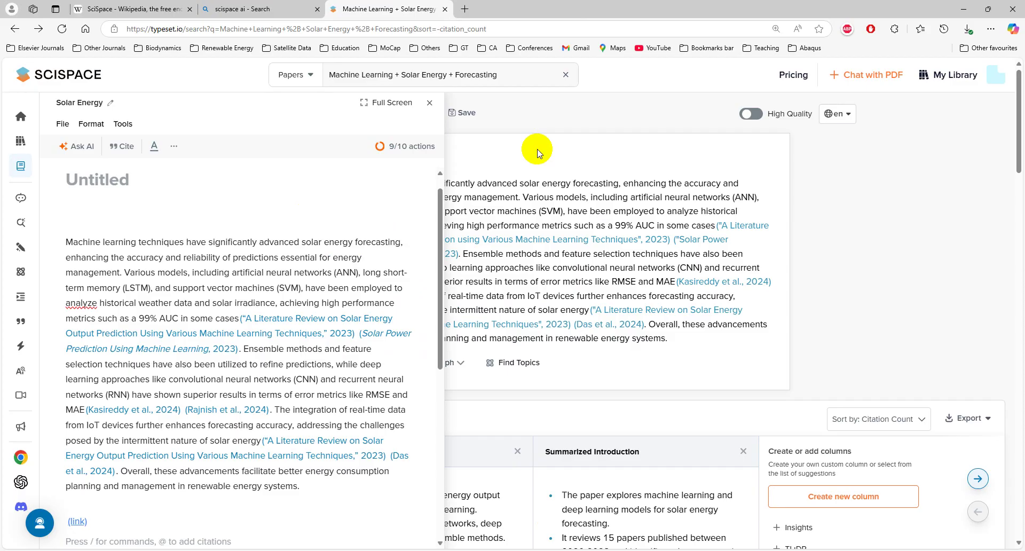
pyautogui.click(537, 153)
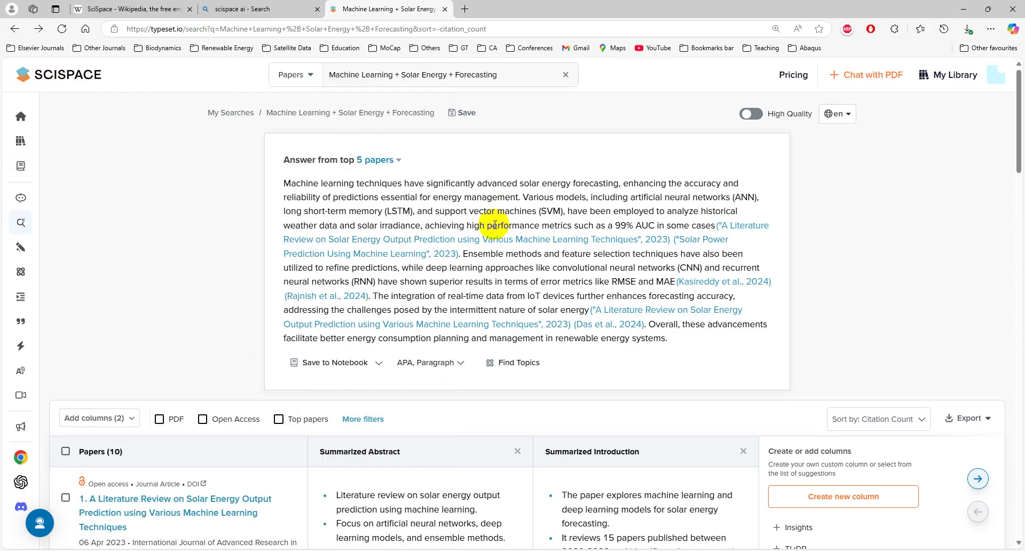
pyautogui.click(379, 364)
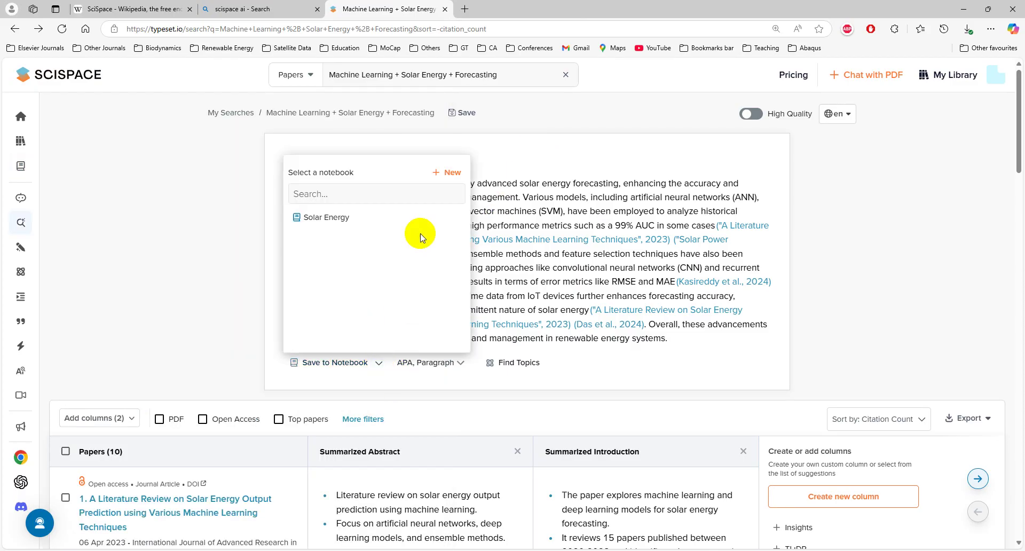
pyautogui.click(445, 172)
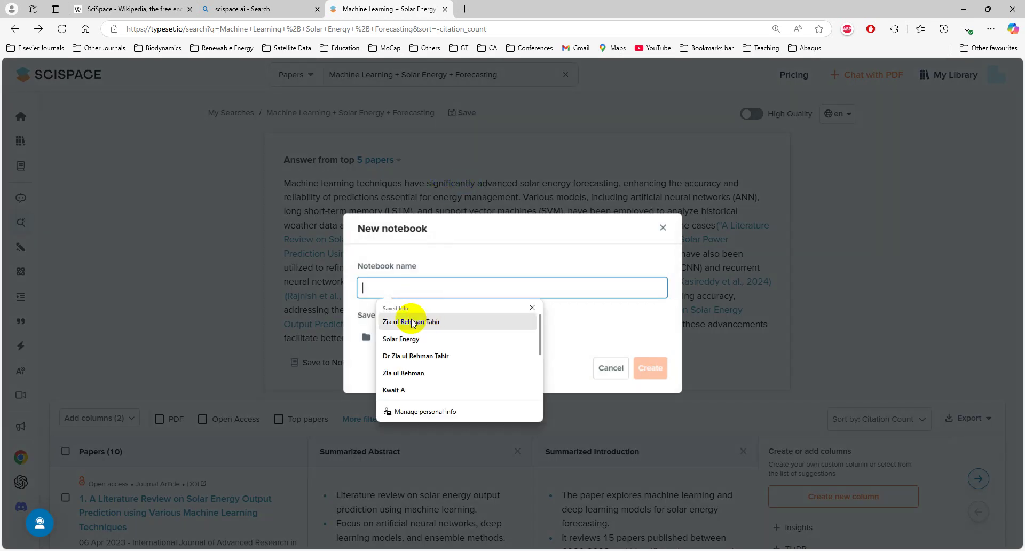
pyautogui.click(652, 322)
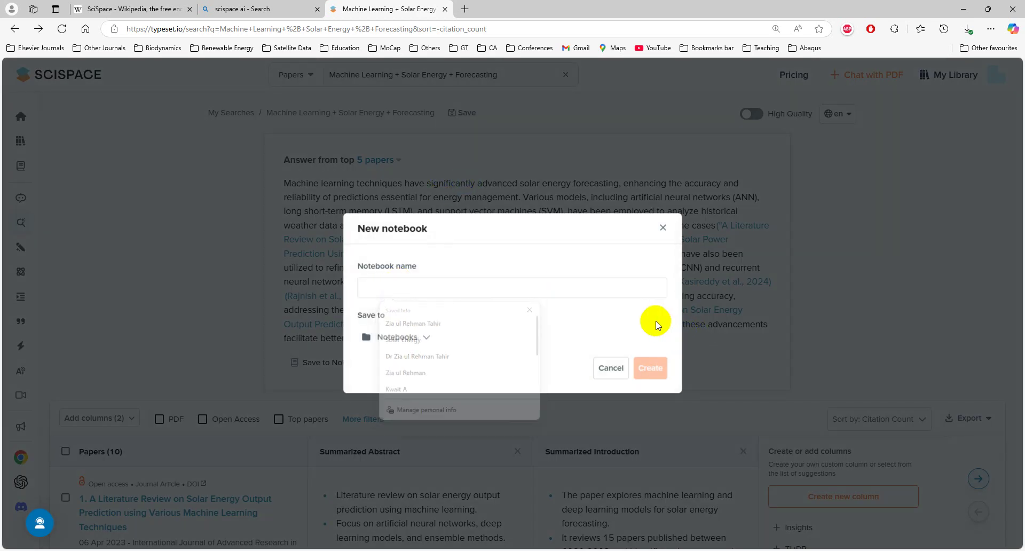
pyautogui.click(611, 368)
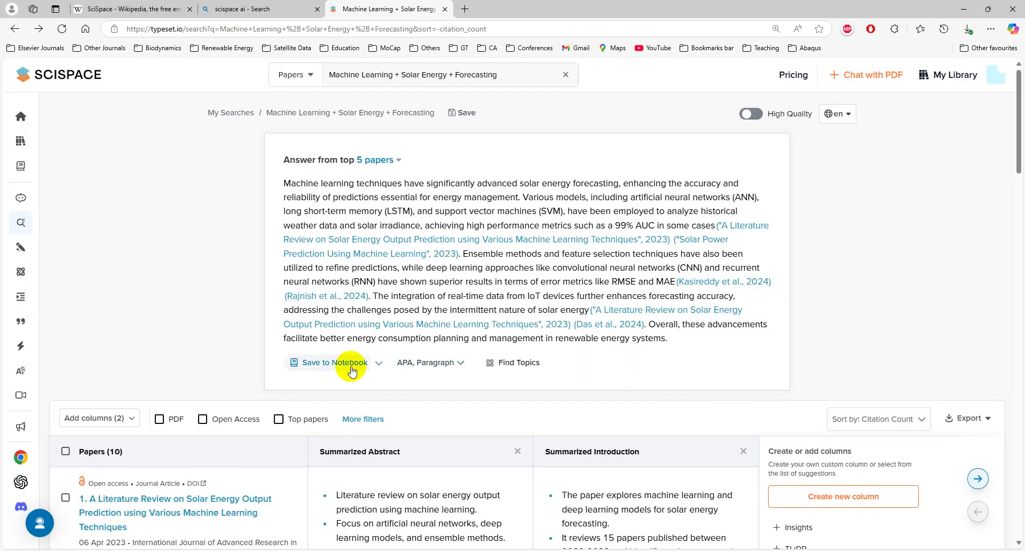
# Save the top-papers answer to the existing Solar Energy notebook again and open that notebook in full screen
pyautogui.click(379, 364)
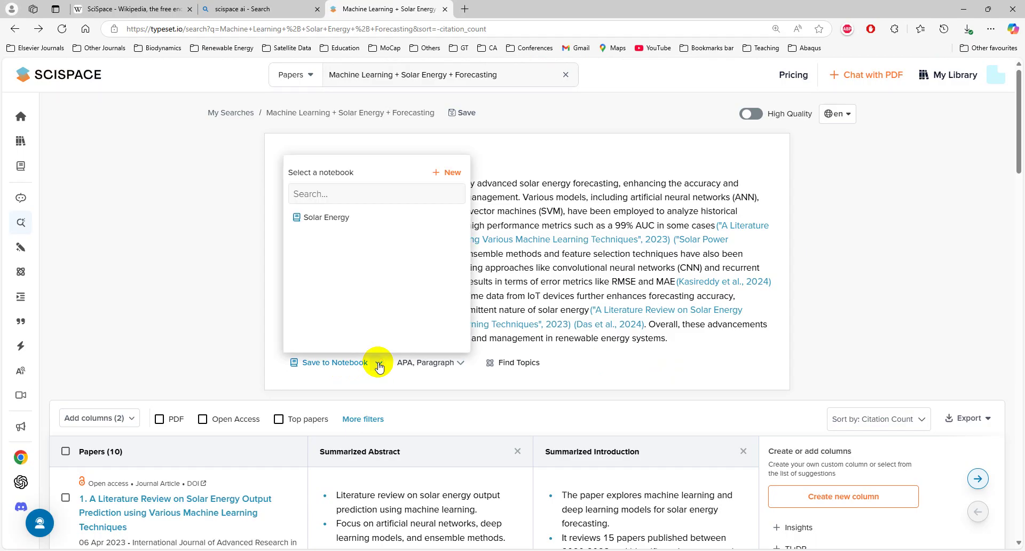
pyautogui.click(325, 217)
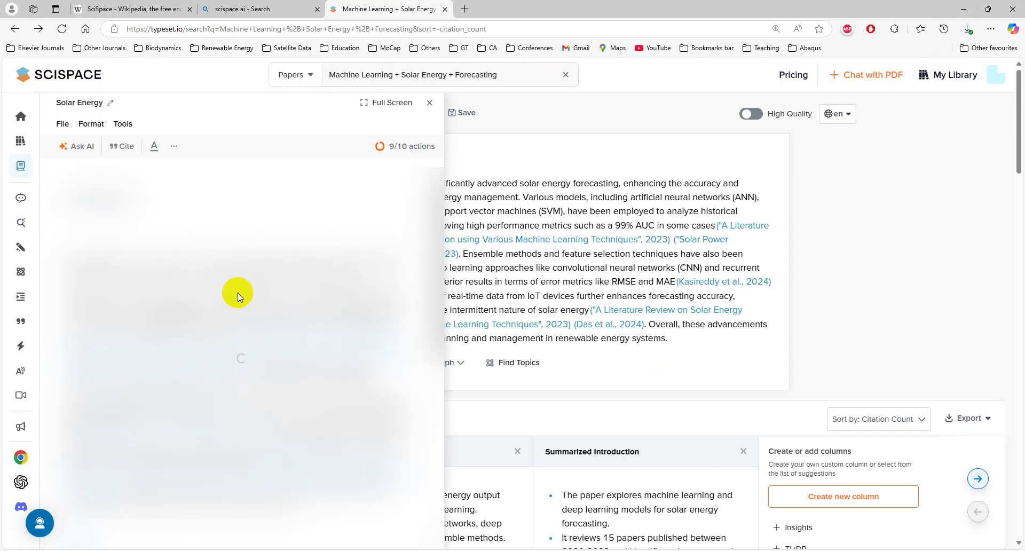
pyautogui.click(388, 106)
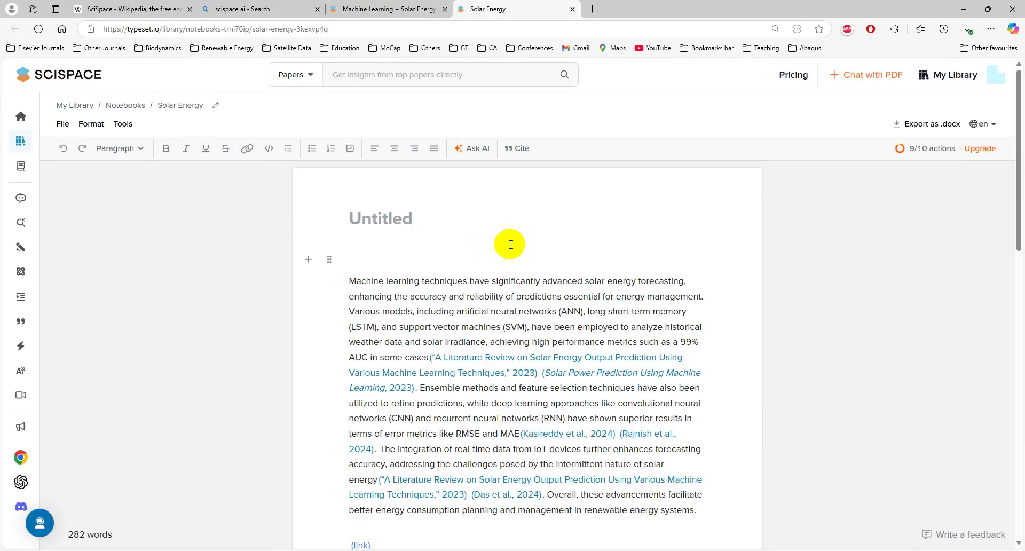
# Check the files stored in the library, and return to the Solar Energy notebook
pyautogui.click(951, 79)
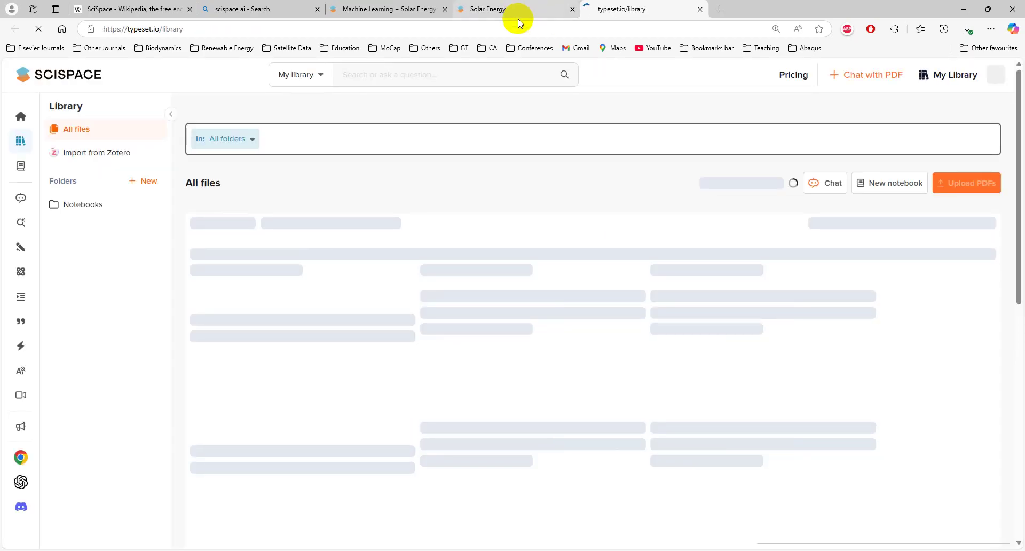
pyautogui.click(518, 12)
pyautogui.click(614, 9)
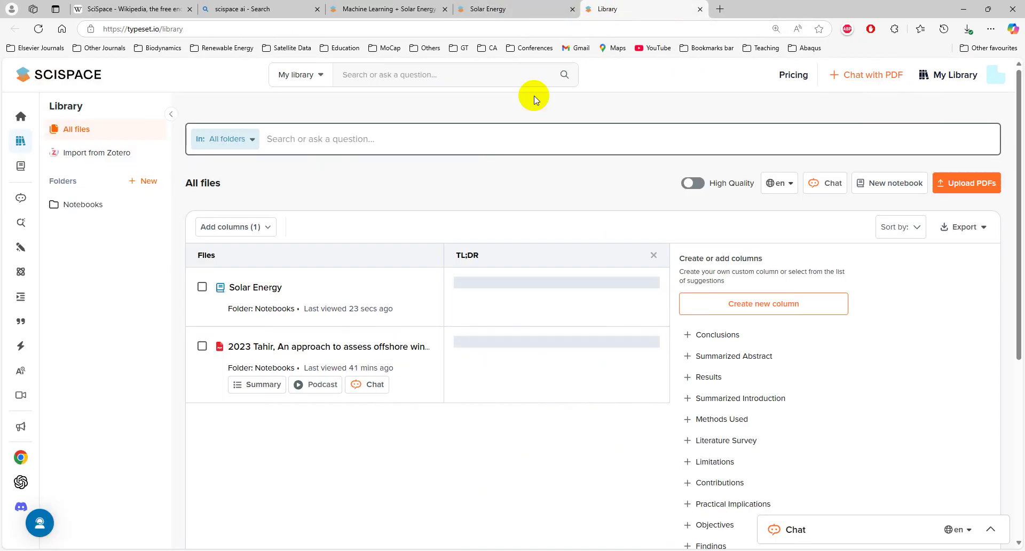
pyautogui.click(534, 9)
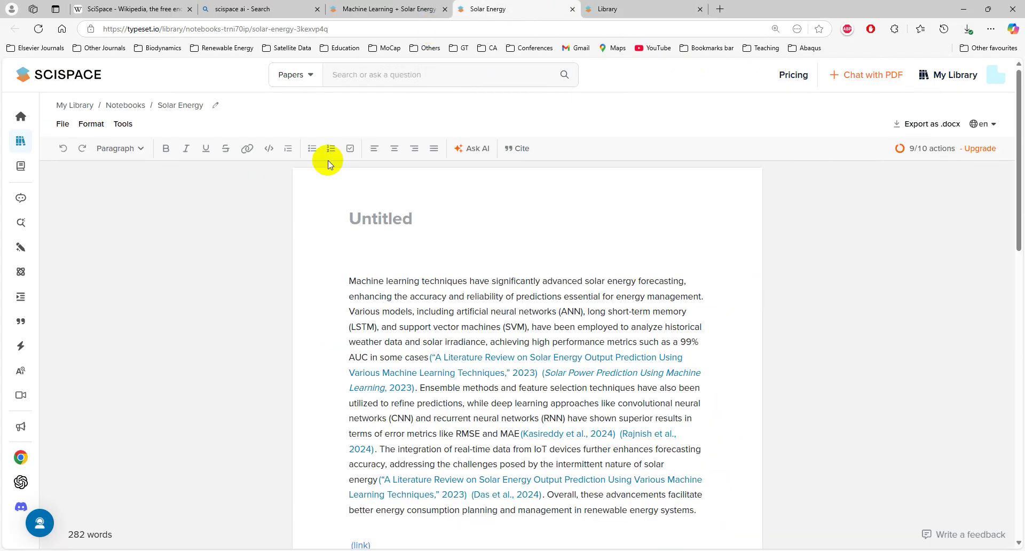
# Generate an introduction from the notebook page with Ask AI and keep the generated text
pyautogui.click(477, 150)
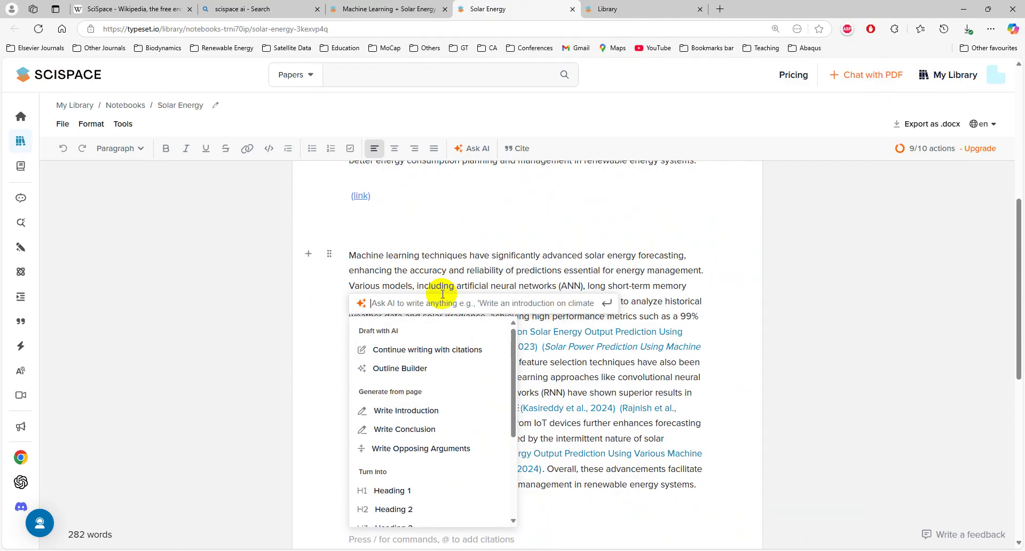
pyautogui.click(423, 414)
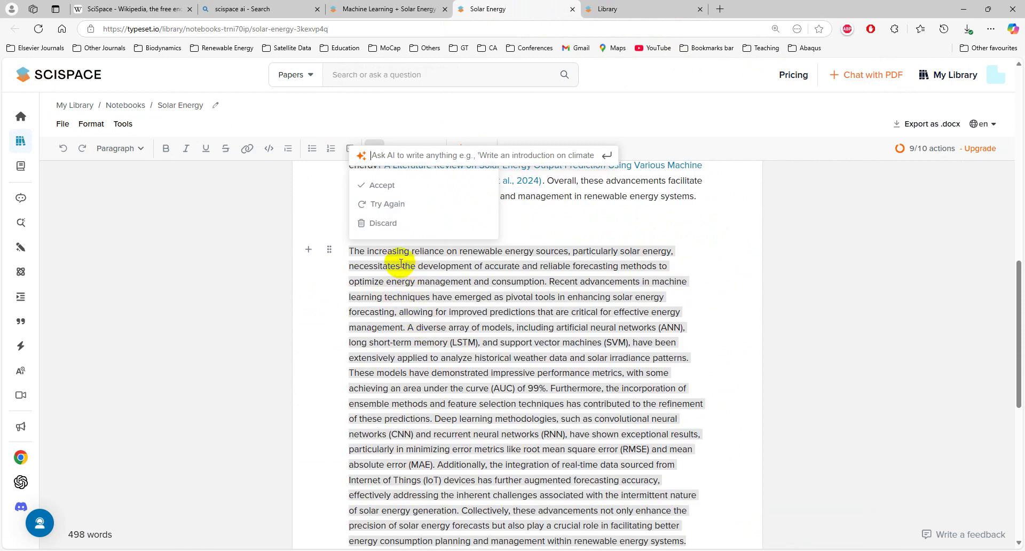
pyautogui.click(401, 263)
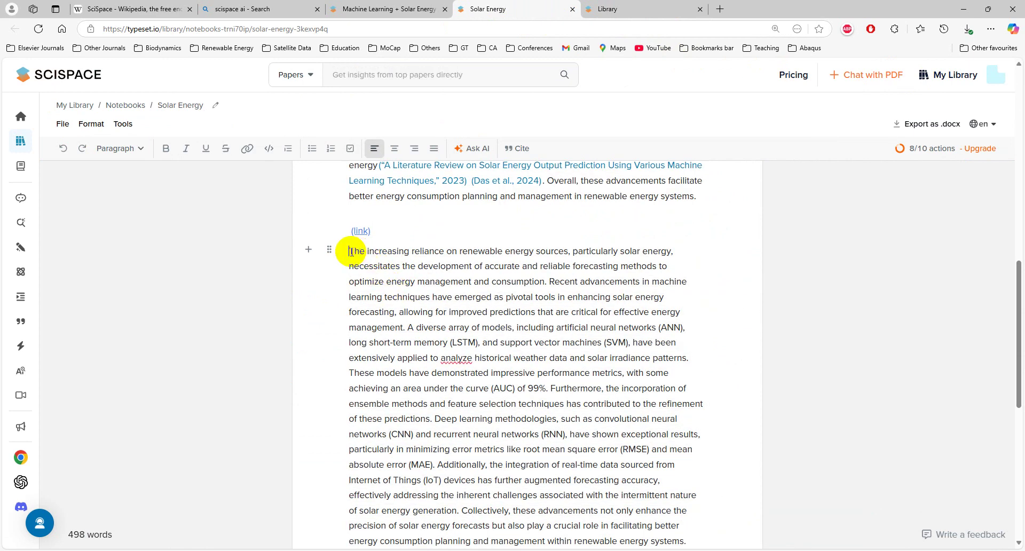
# Generate a conclusion from the page with Ask AI after the introduction, regenerate it once, and accept the second version
pyautogui.click(478, 150)
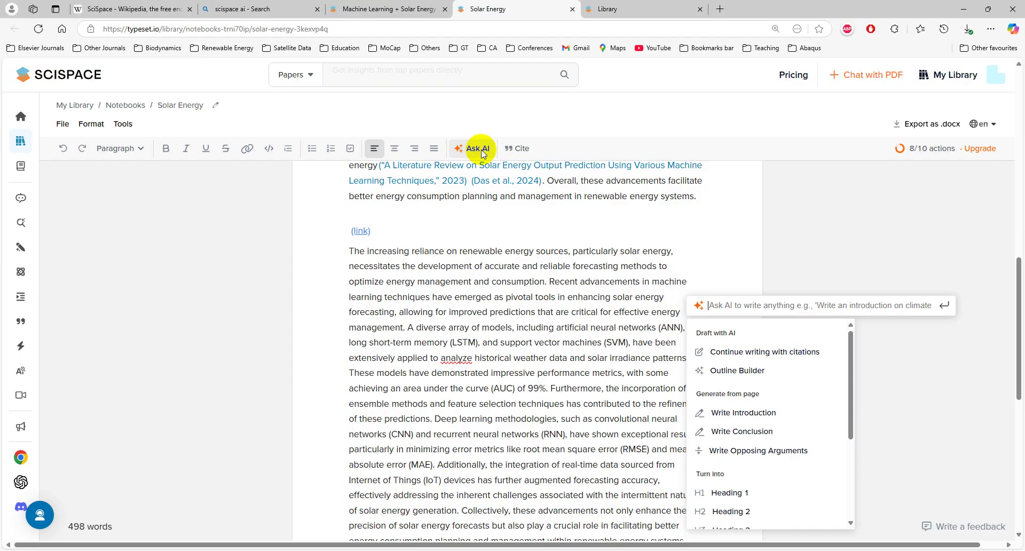
pyautogui.click(750, 432)
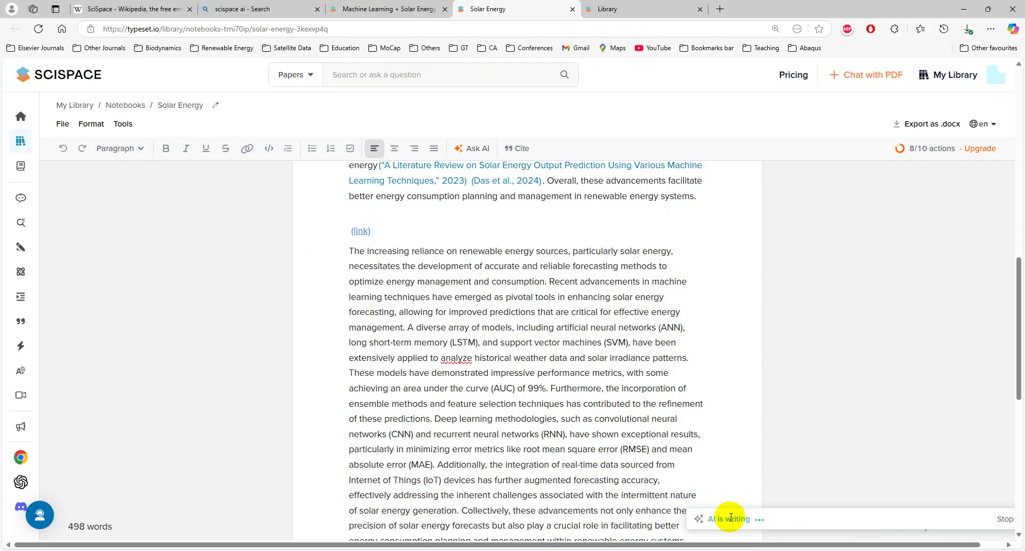
pyautogui.moveTo(916, 153)
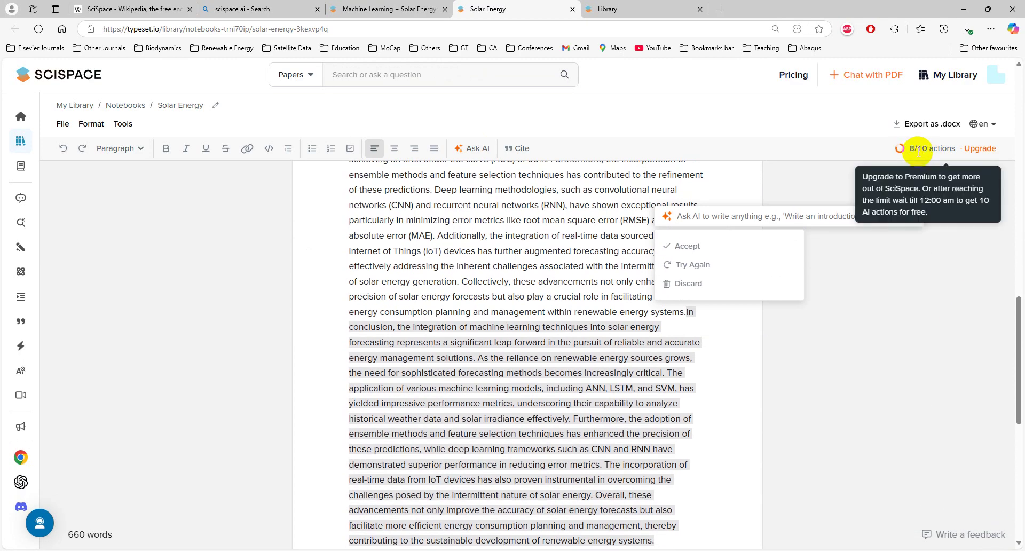
pyautogui.click(715, 269)
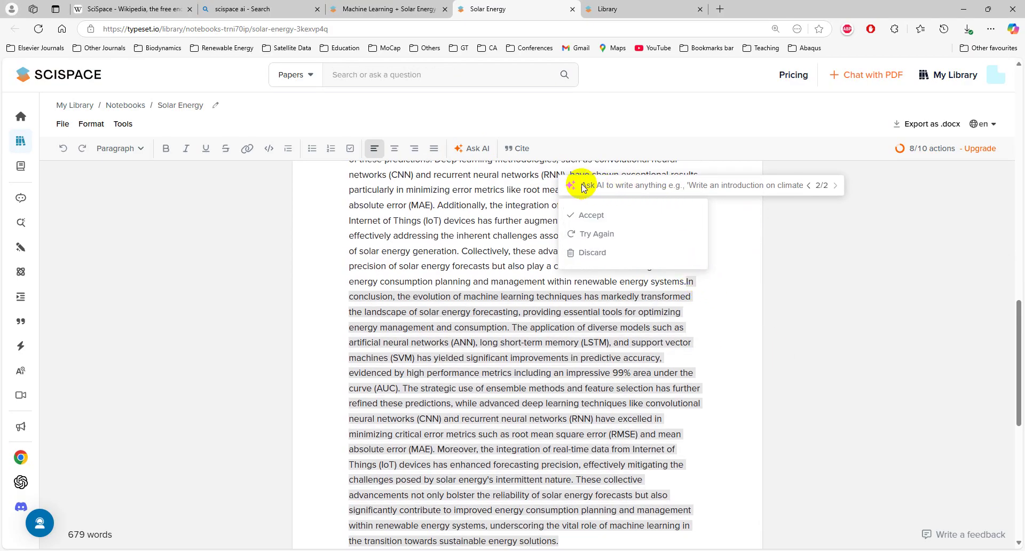
pyautogui.click(579, 209)
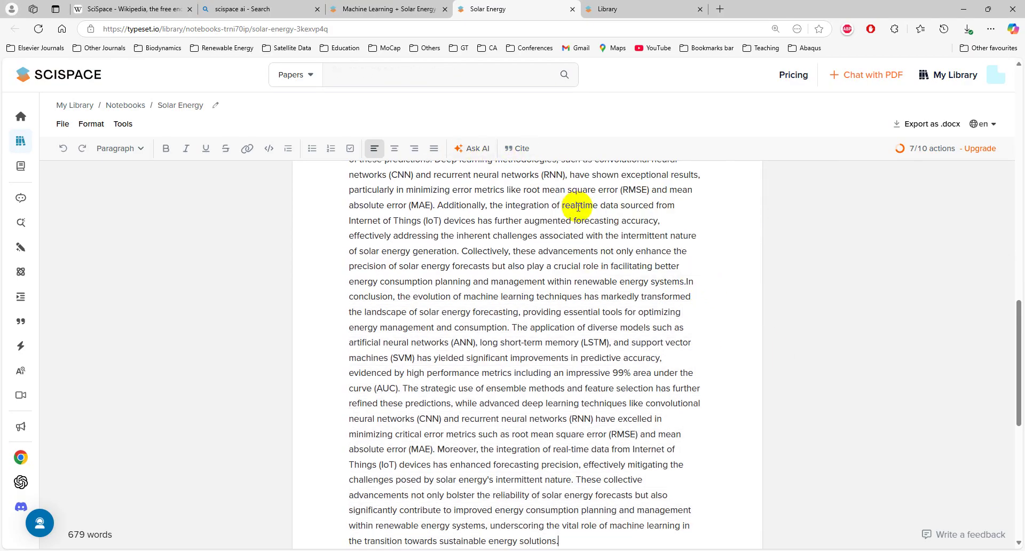
# Ask AI to draft an abstract after the conclusion in the Solar Energy notebook, using the prompt "Write abstract"
pyautogui.click(472, 148)
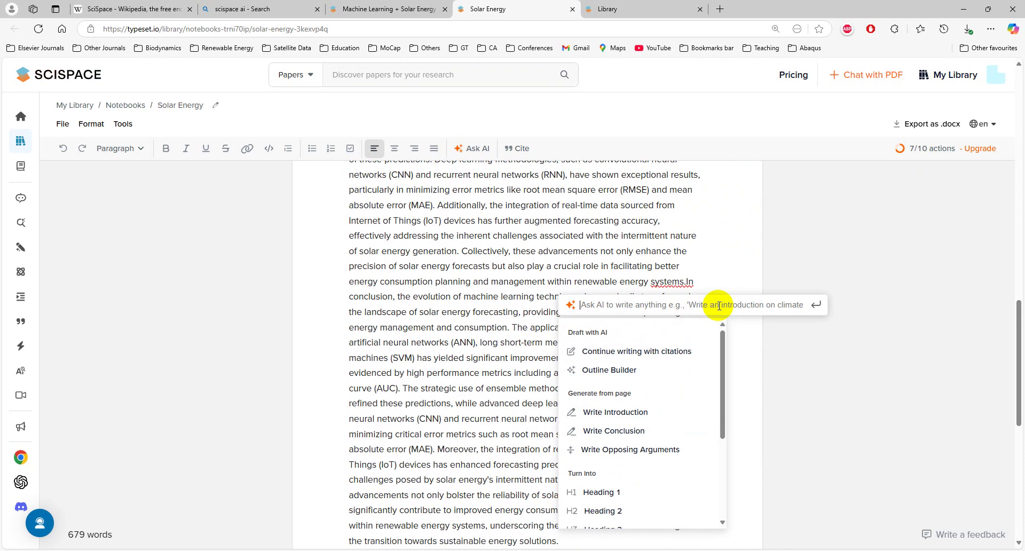
pyautogui.write('Write abstract')
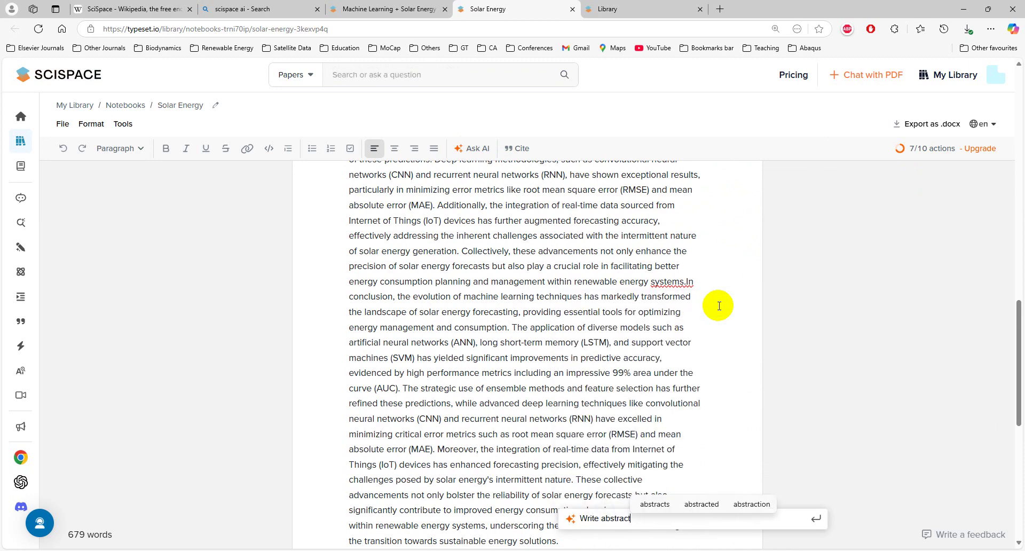
pyautogui.press('Return')
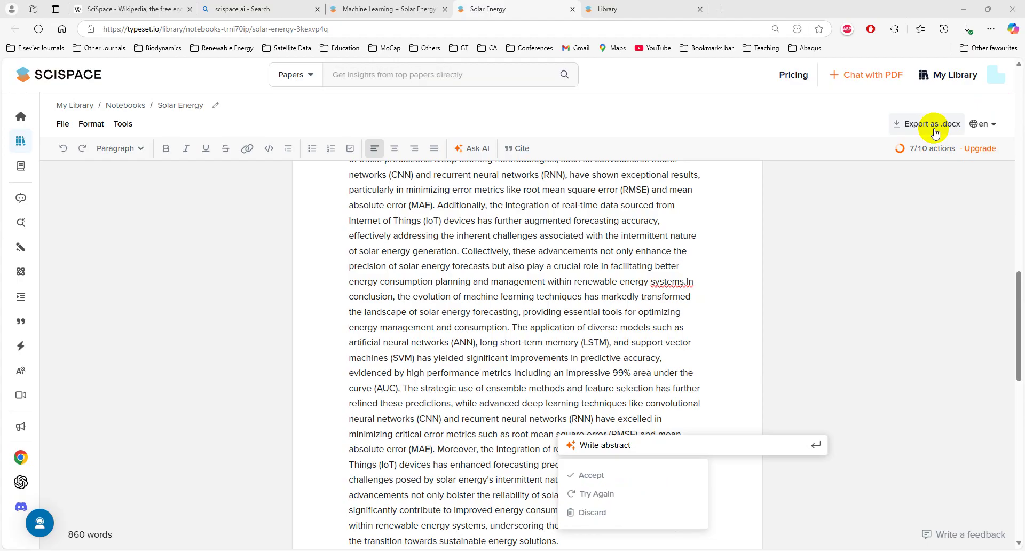
# Check the Solar Energy notebook in the library, and switch to the PowerPoint slide show to reveal the Chat with Paper topic
pyautogui.click(625, 11)
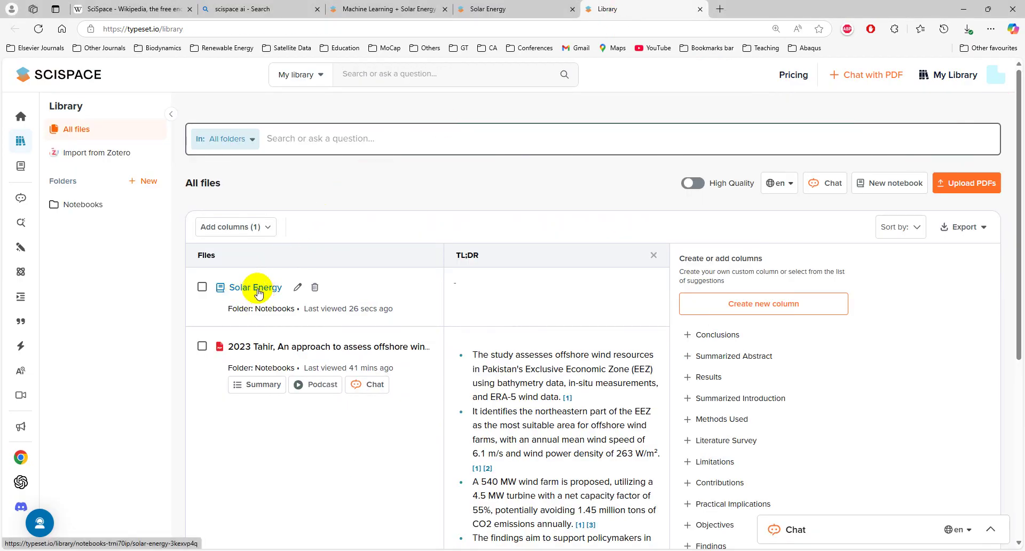
pyautogui.hotkey('alt', 'Tab')
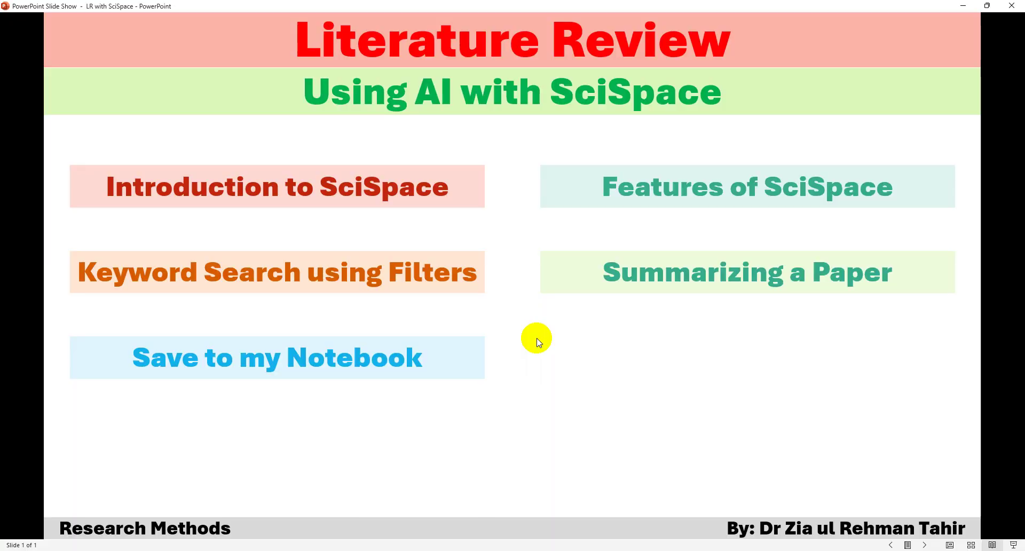
pyautogui.click(537, 341)
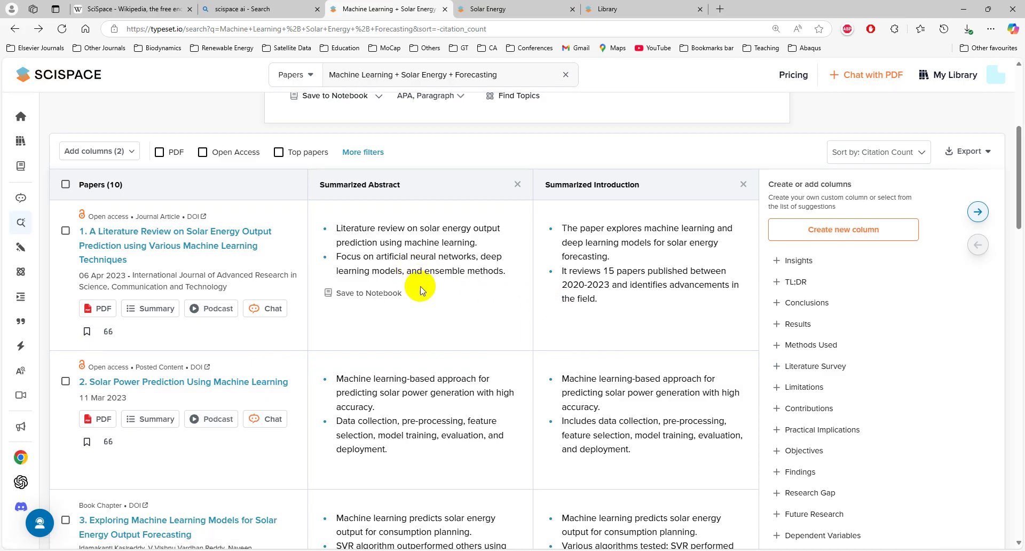
# Go through the paper search results and open the paper "Solar Power Prediction Using Machine Learning"
pyautogui.scroll(-10, 421, 339)
pyautogui.scroll(10, 424, 342)
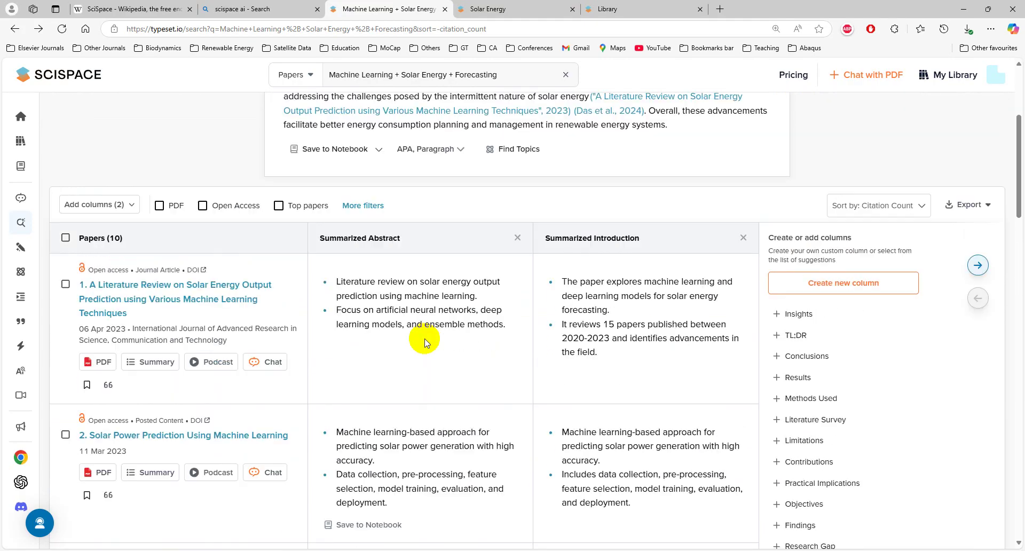
pyautogui.click(212, 436)
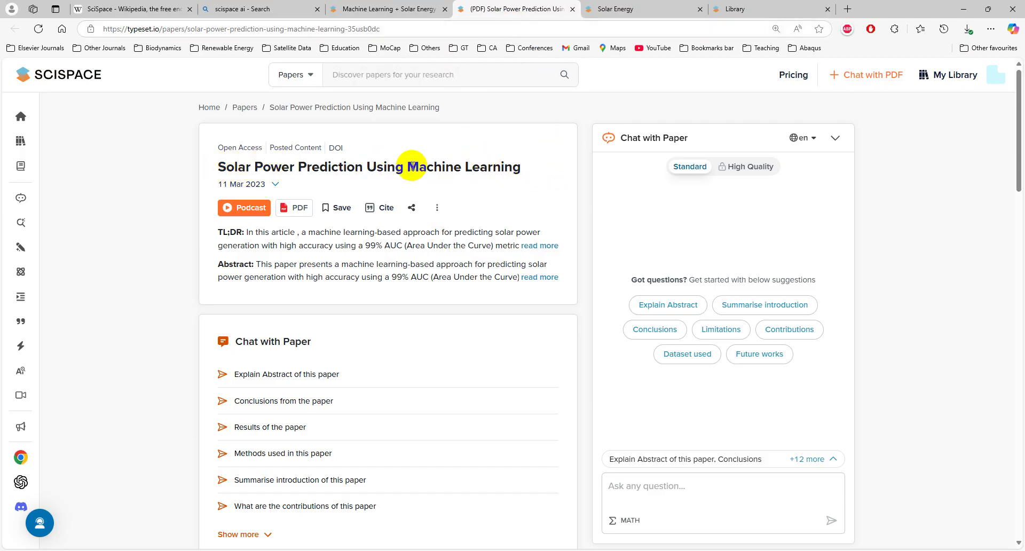
# Expand the suggested questions for chatting with the paper and ask "Explain Abstract of this paper"
pyautogui.scroll(-2, 508, 353)
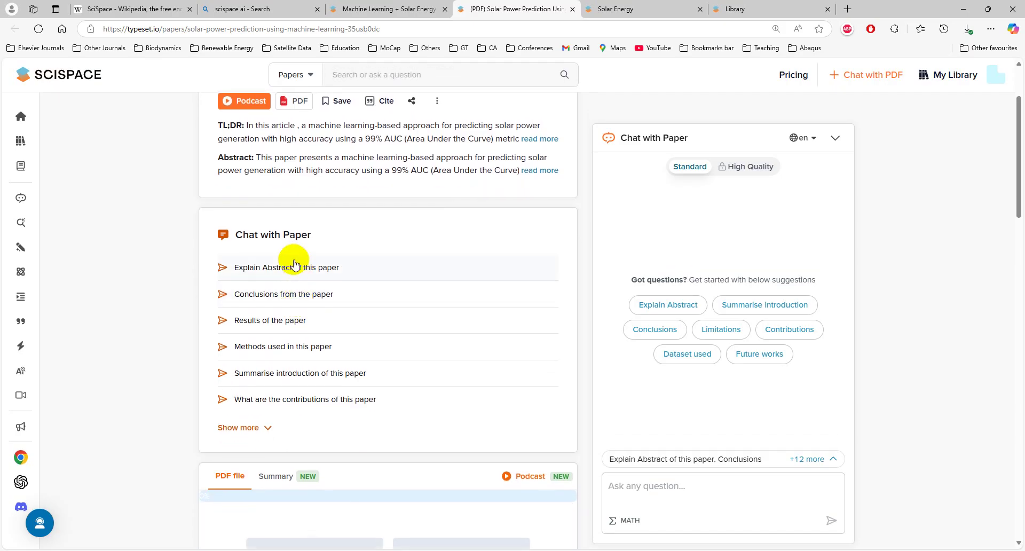
pyautogui.click(256, 427)
pyautogui.click(829, 460)
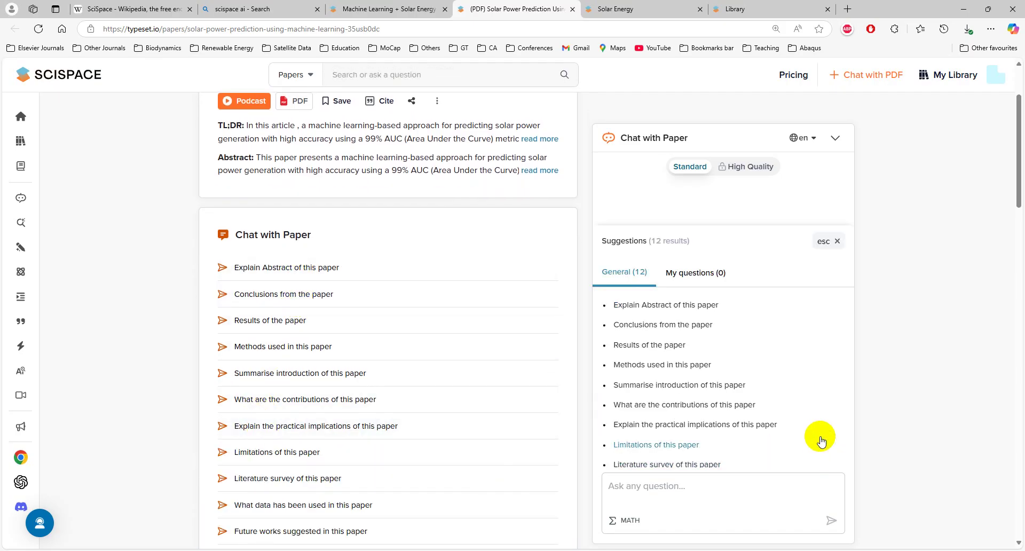
pyautogui.click(662, 306)
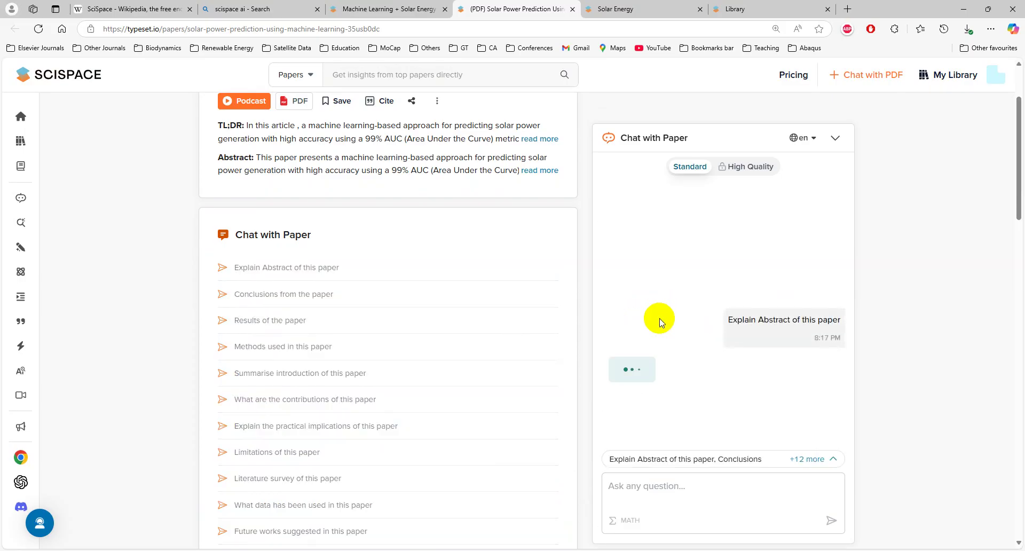
# Read the chat's explanation of the abstract to its end and look at the response length and tone settings
pyautogui.scroll(2, 703, 384)
pyautogui.scroll(1, 738, 306)
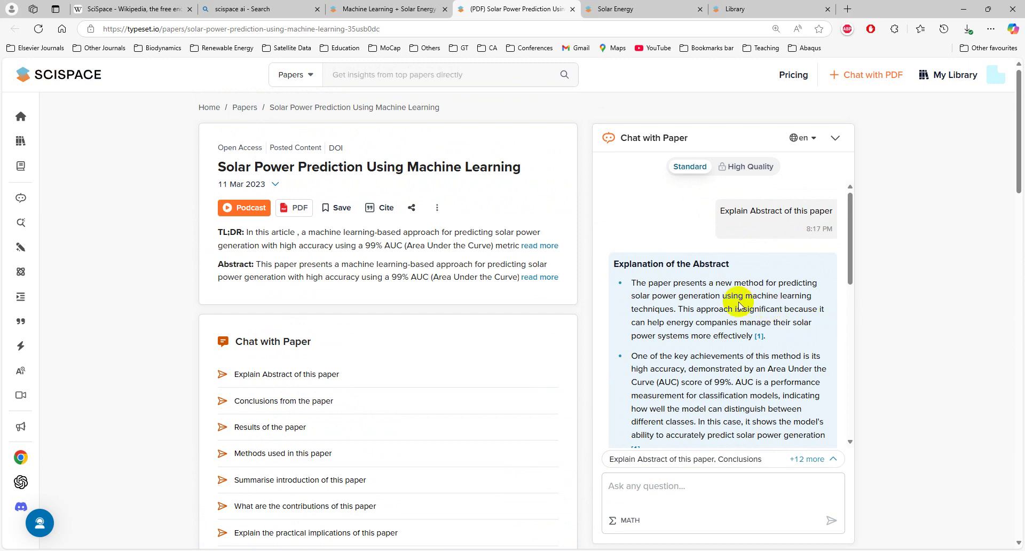
pyautogui.scroll(3, 739, 301)
pyautogui.scroll(-1, 739, 301)
pyautogui.scroll(1, 739, 302)
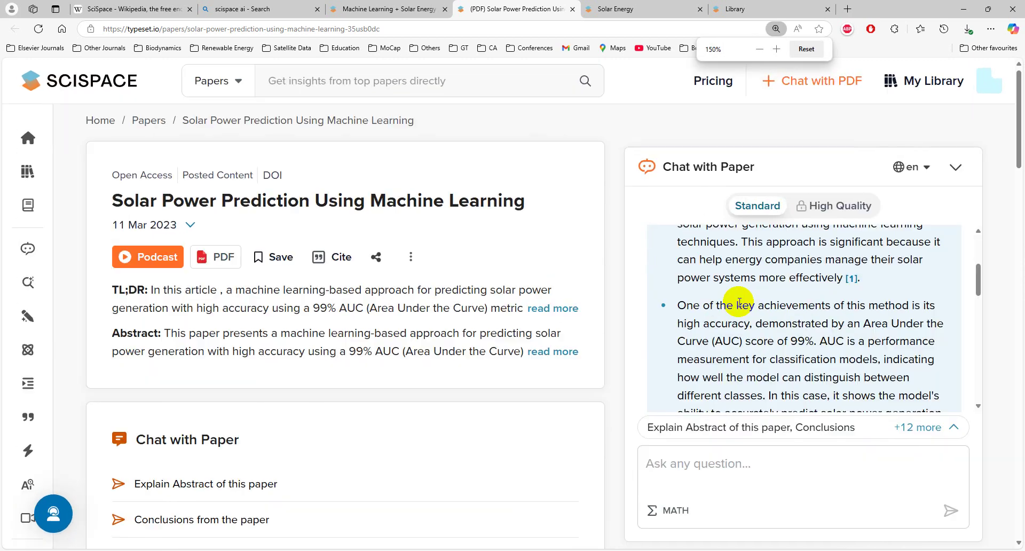
pyautogui.scroll(3, 795, 292)
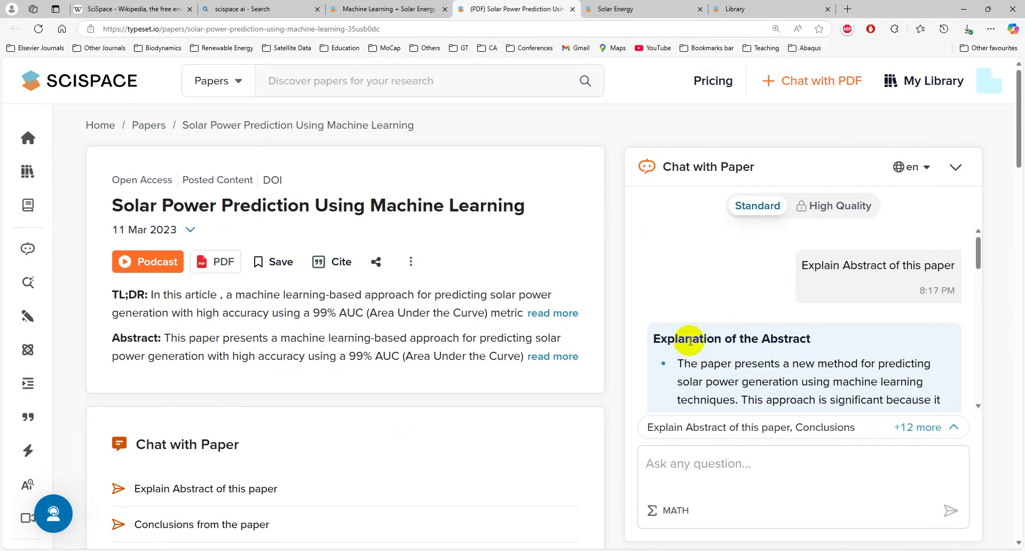
pyautogui.scroll(-3, 715, 327)
pyautogui.scroll(-8, 759, 335)
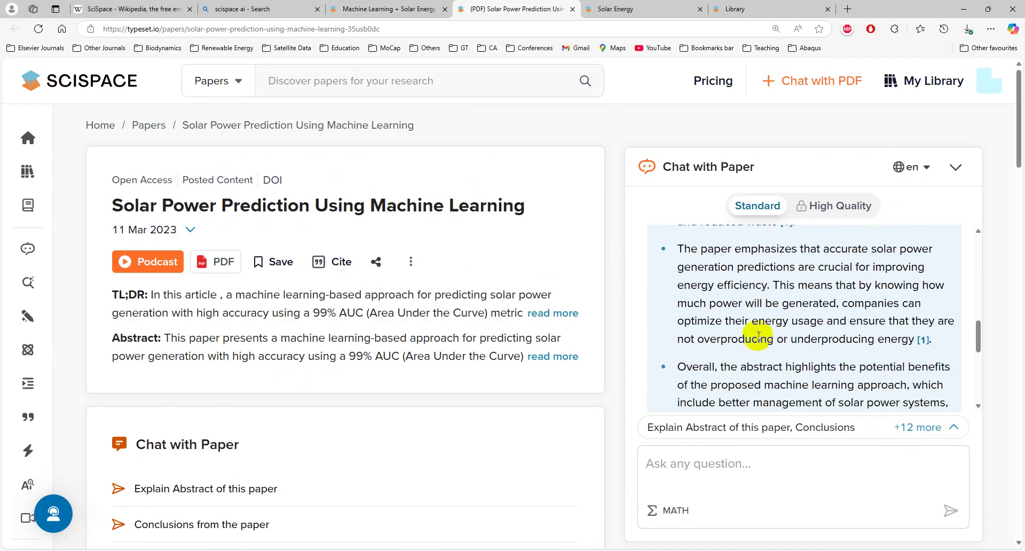
pyautogui.click(811, 386)
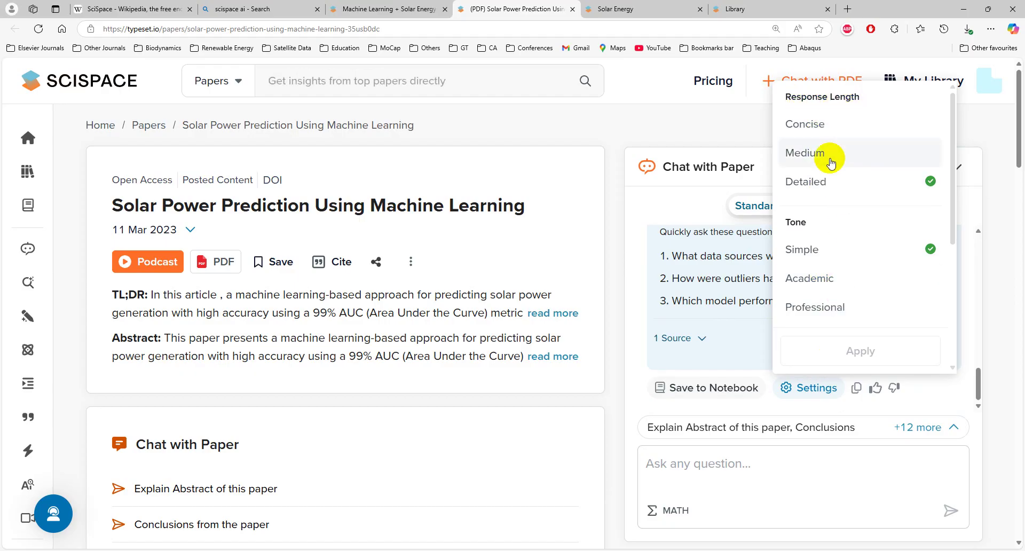
pyautogui.click(607, 385)
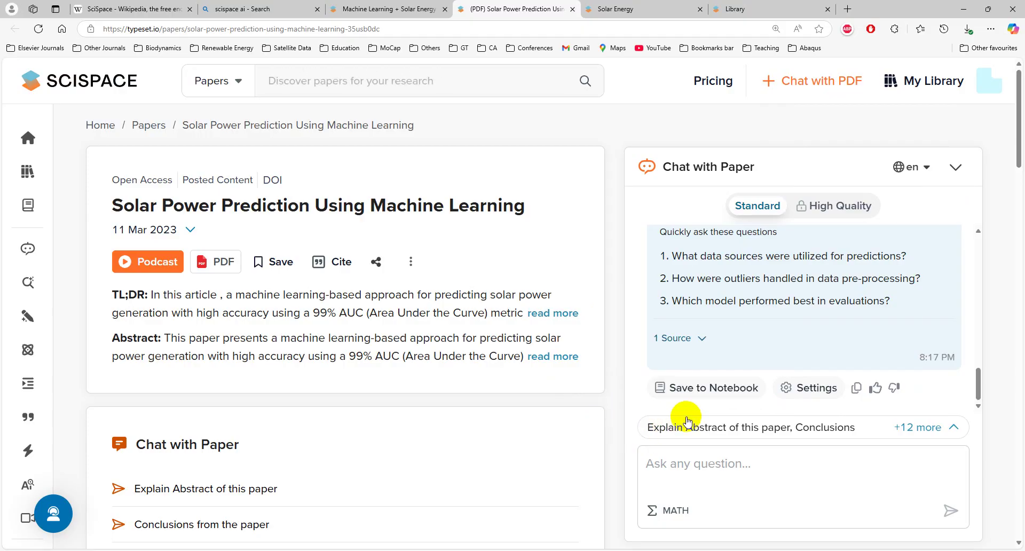
# Ask the paper chat "Please explain novelty in this paper."
pyautogui.scroll(-5, 581, 422)
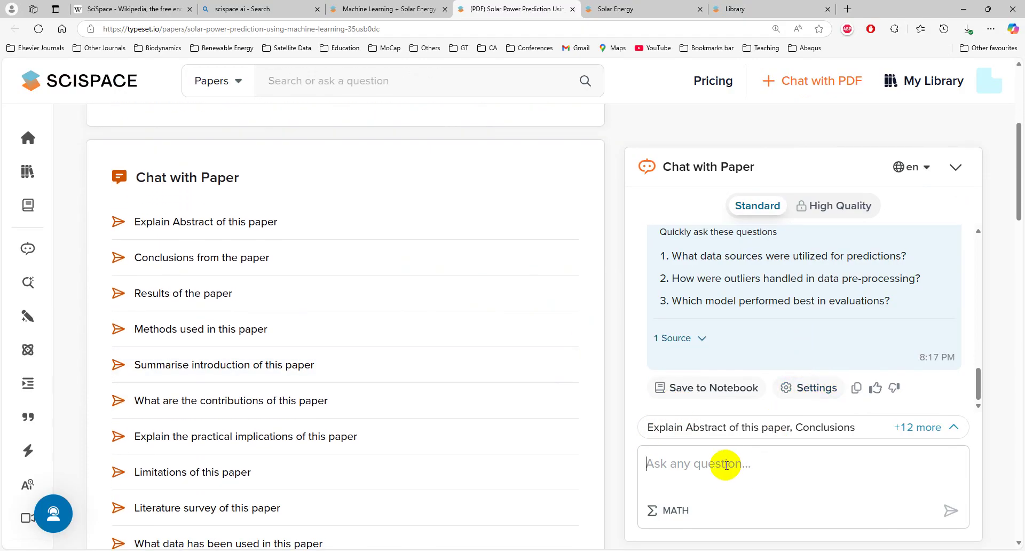
pyautogui.scroll(-3, 694, 471)
pyautogui.write('Please explain novelty in this paper.')
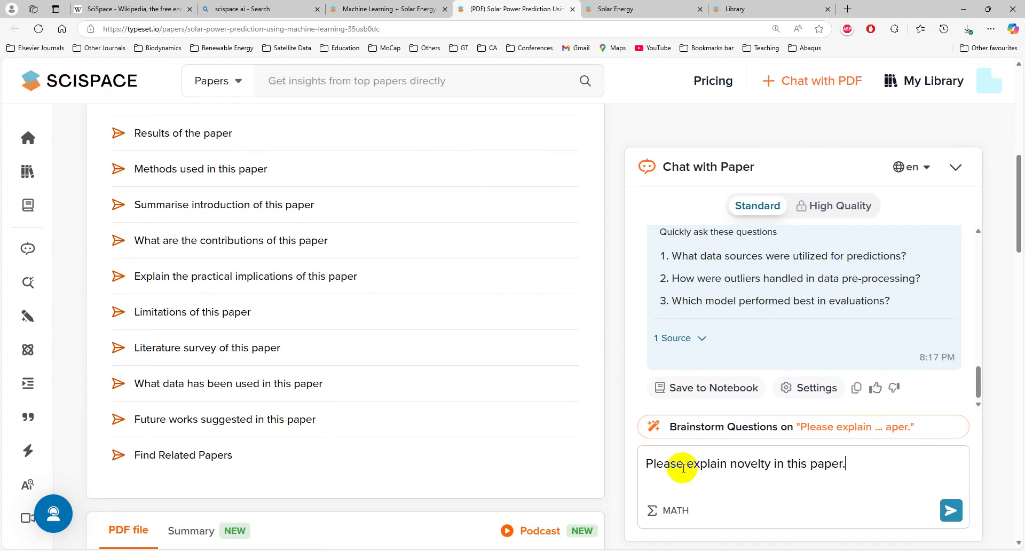
pyautogui.click(950, 510)
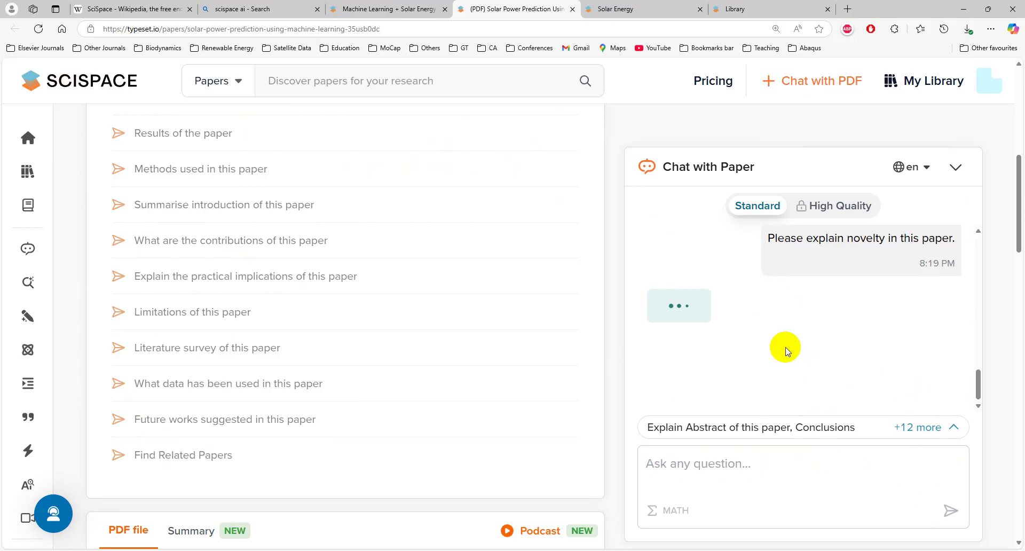
# Read through the chat's answer about the paper's novelty, alongside the PDF
pyautogui.scroll(-7, 798, 344)
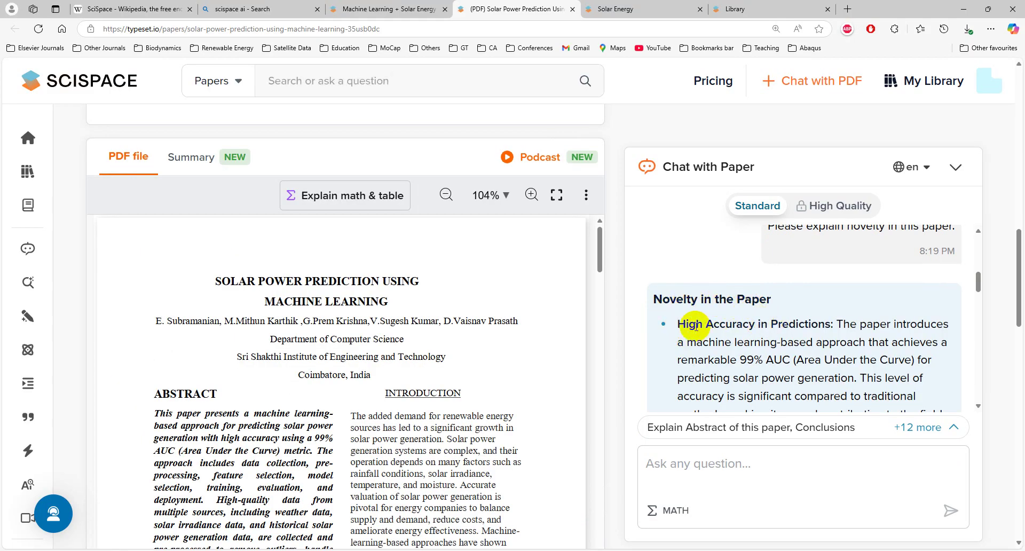
pyautogui.scroll(-3, 768, 323)
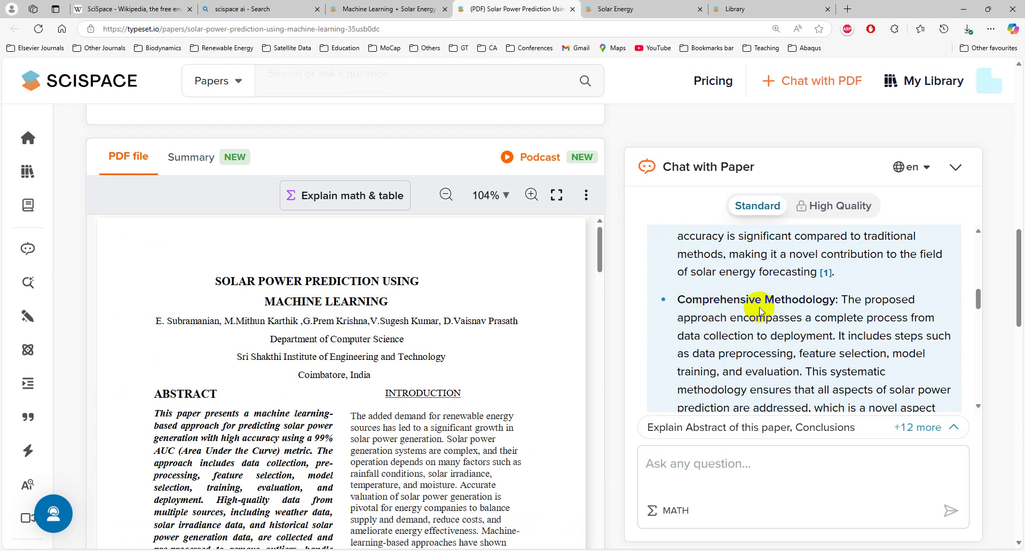
pyautogui.scroll(-3, 758, 307)
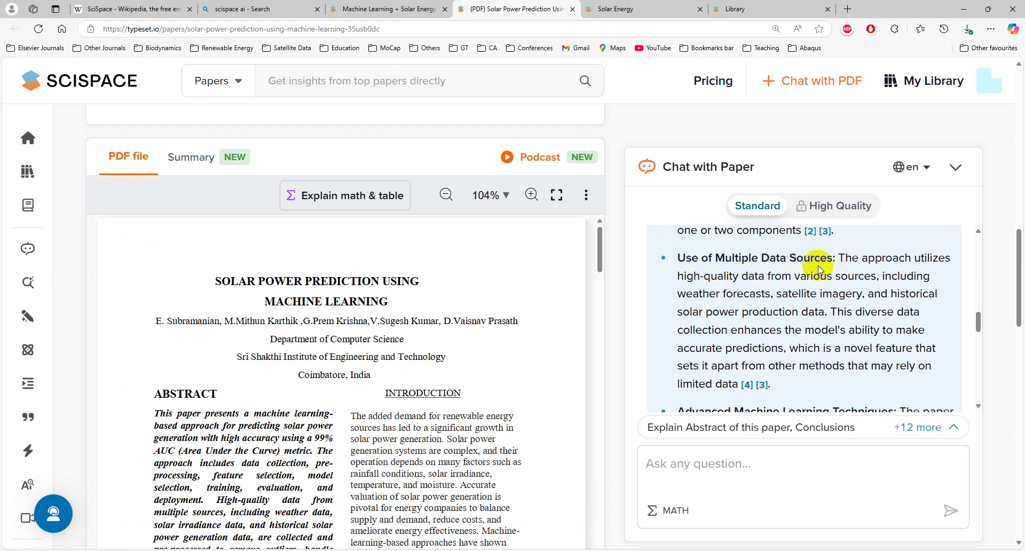
pyautogui.scroll(-3, 693, 288)
pyautogui.scroll(-3, 817, 314)
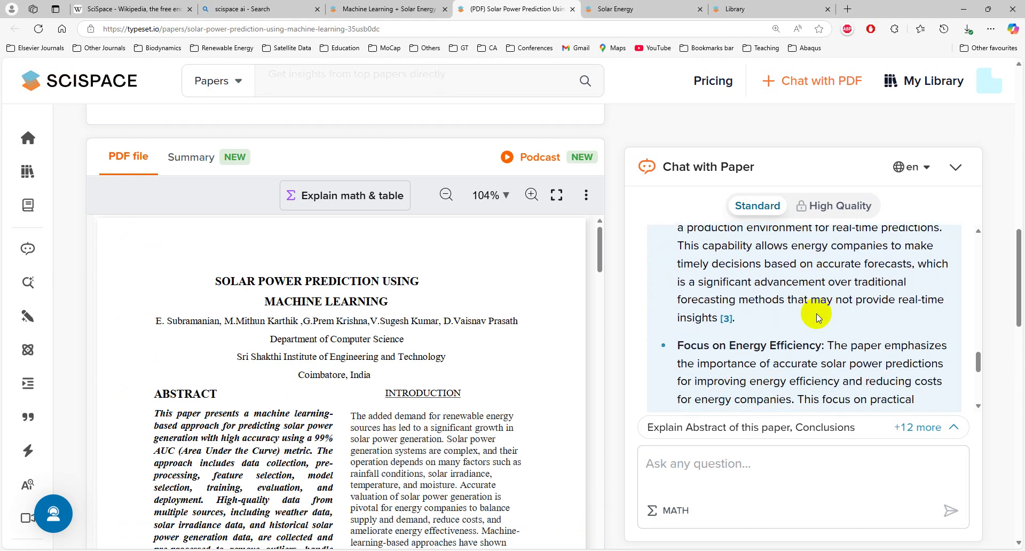
# Expand the full TL;DR and abstract of the paper and read through them
pyautogui.scroll(6, 469, 235)
pyautogui.scroll(8, 394, 347)
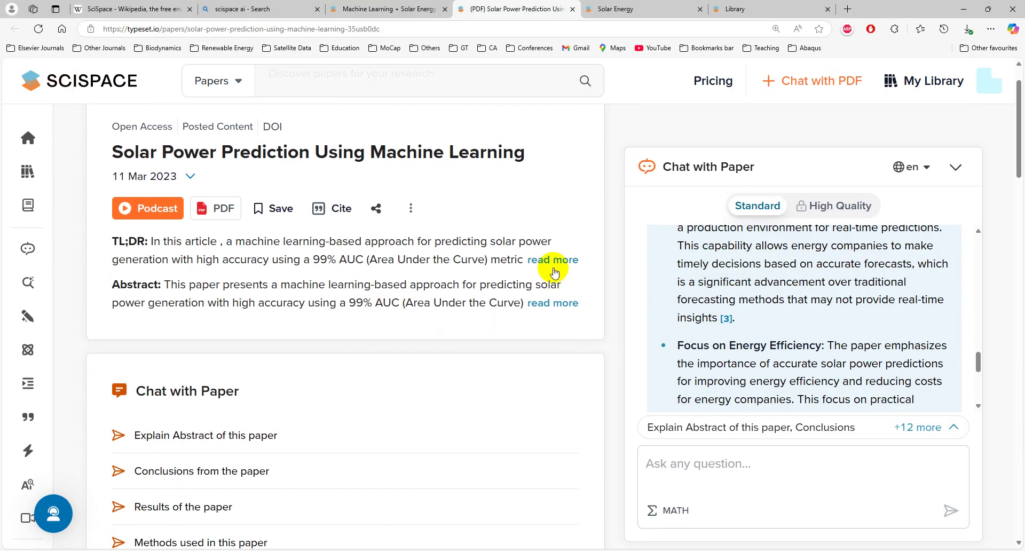
pyautogui.click(557, 261)
pyautogui.click(552, 352)
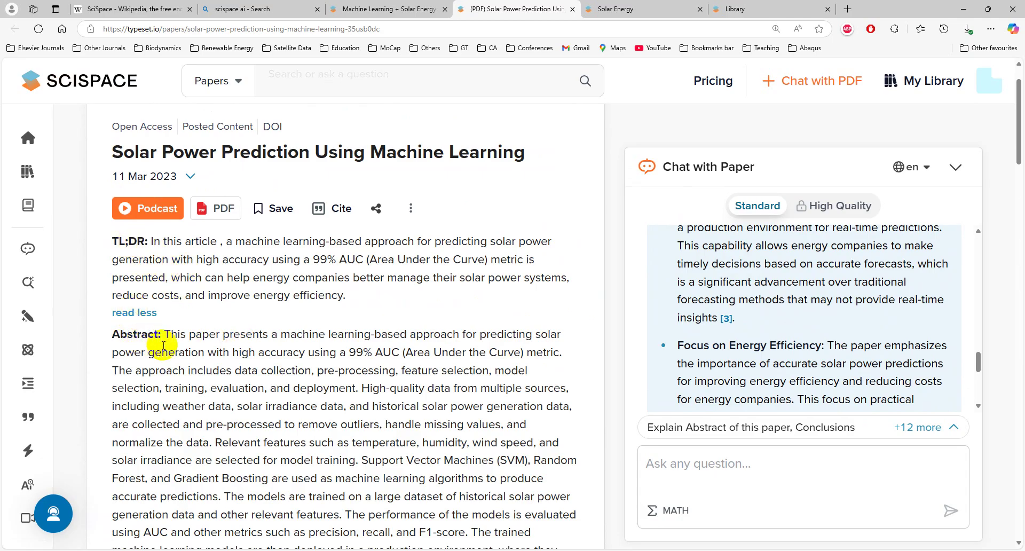
pyautogui.scroll(-4, 210, 355)
pyautogui.scroll(2, 216, 356)
pyautogui.scroll(2, 216, 356)
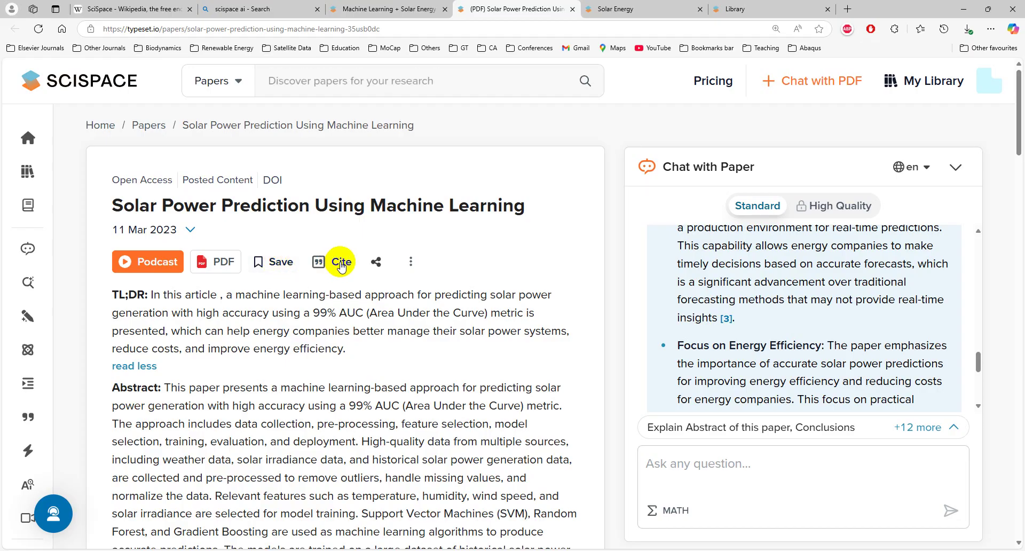
# Request related papers from the paper's suggested questions and review the list in the chat
pyautogui.scroll(-12, 406, 308)
pyautogui.scroll(-3, 404, 312)
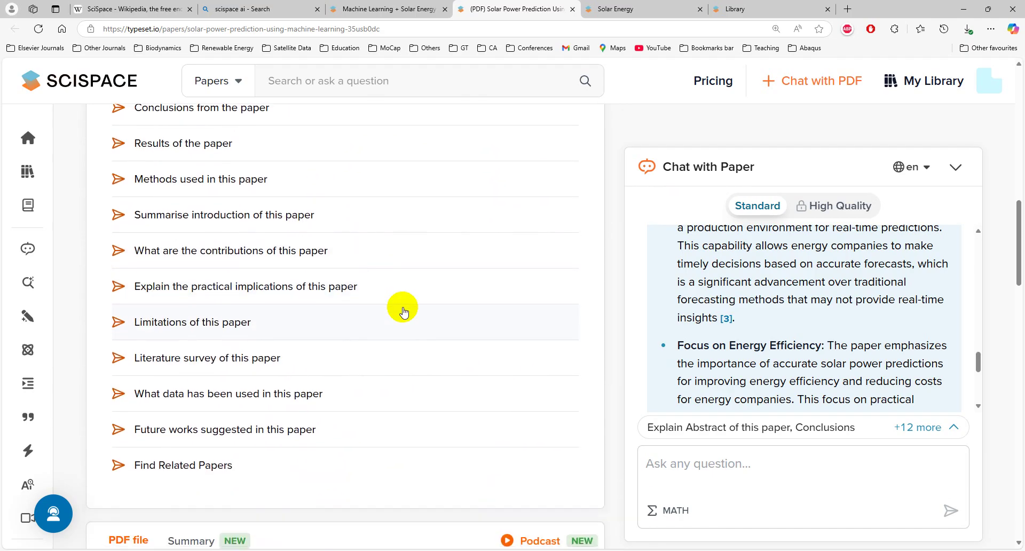
pyautogui.scroll(2, 412, 298)
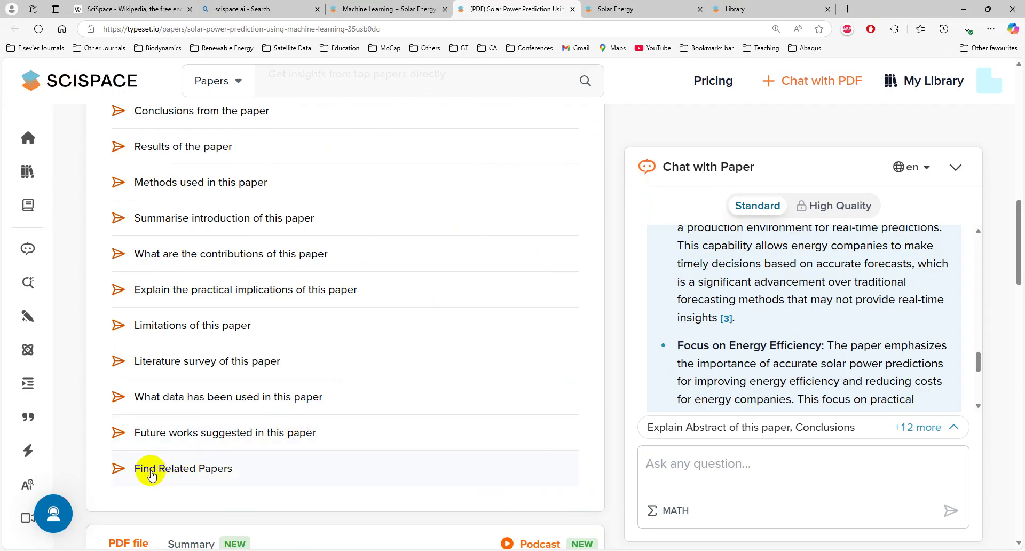
pyautogui.click(170, 474)
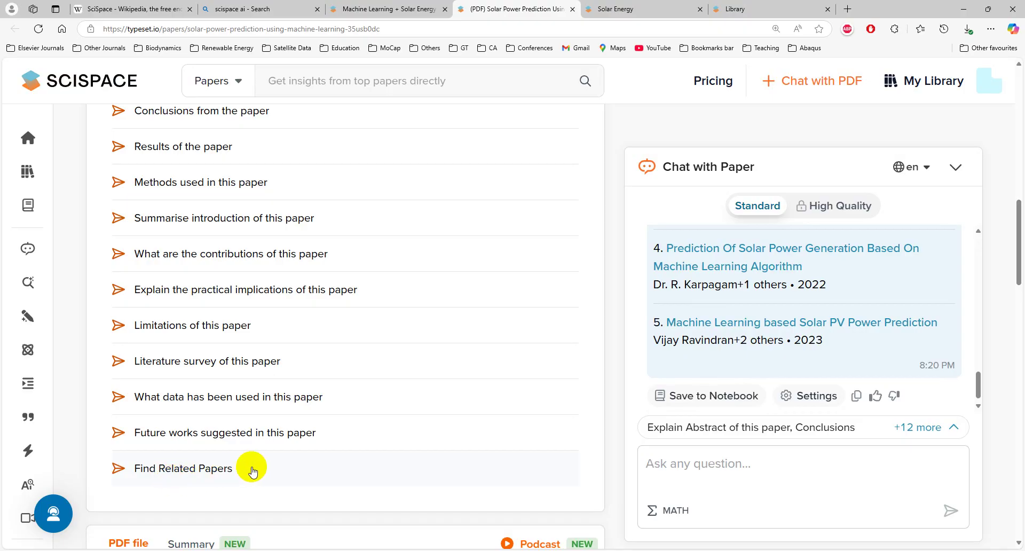
pyautogui.scroll(6, 801, 291)
pyautogui.scroll(-6, 812, 293)
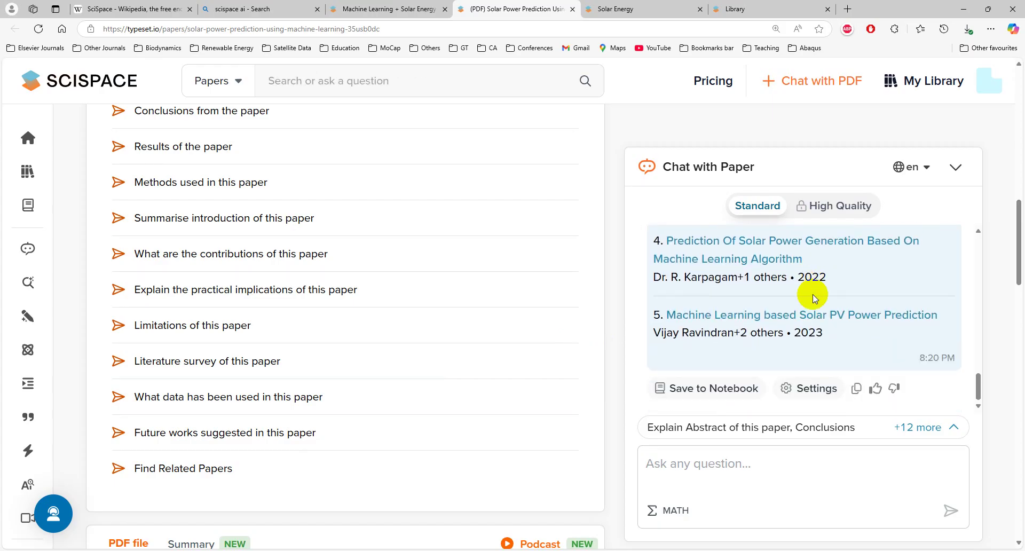
pyautogui.scroll(10, 613, 292)
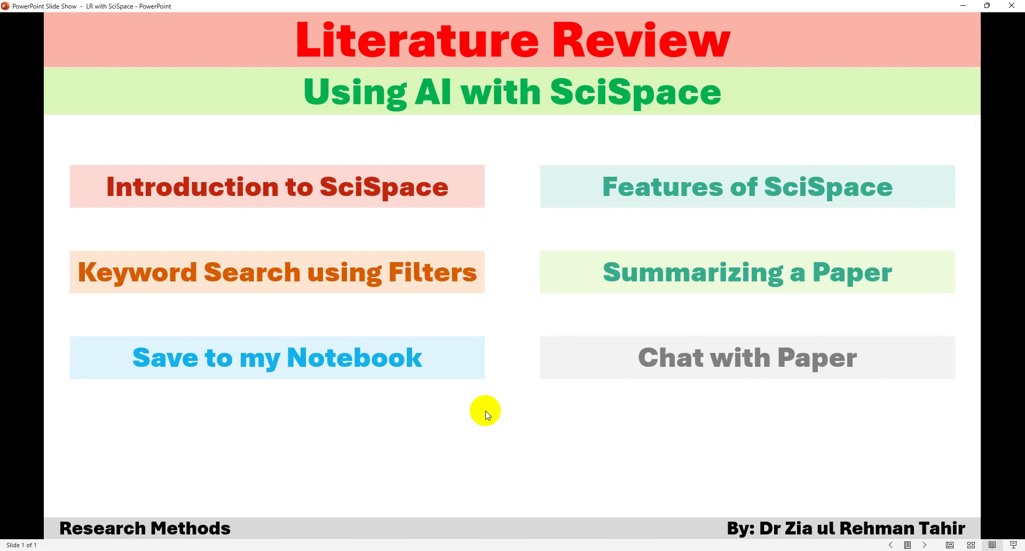
# Reveal the Chat with PDF topic on the PowerPoint outline slide
pyautogui.click(487, 415)
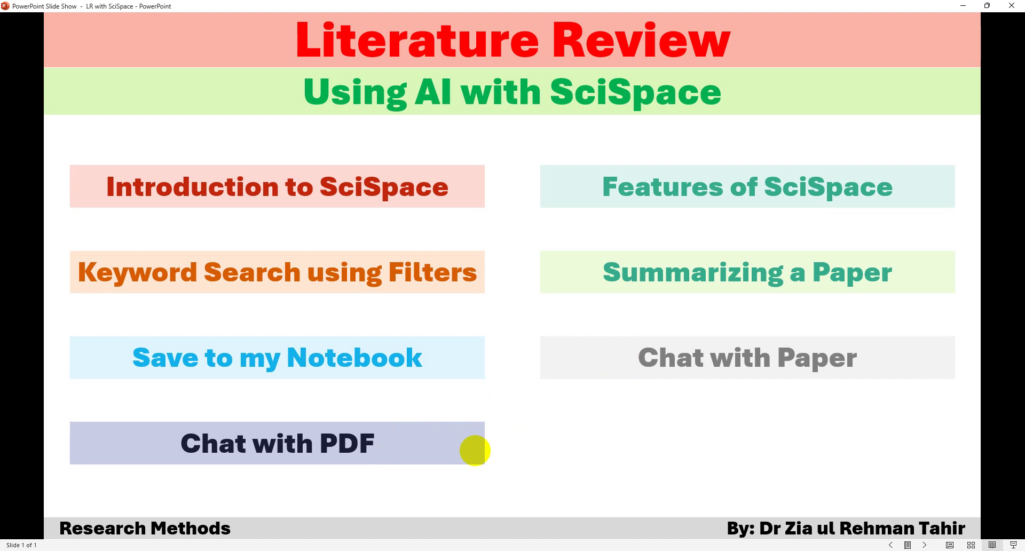
pyautogui.click(374, 450)
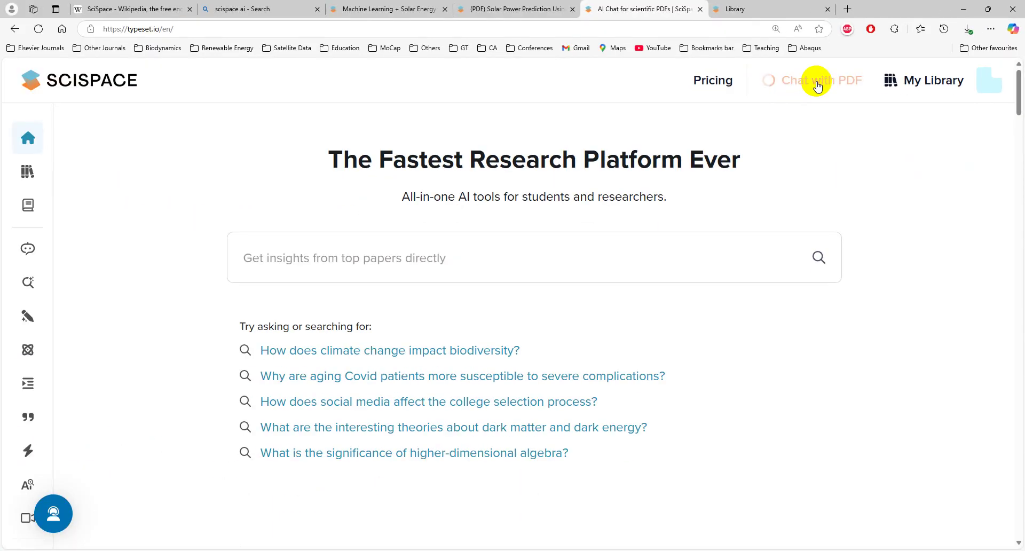
# Upload the 2022 PDF on validating McClear global horizontal irradiance in Pakistan from the Research Papers folder
pyautogui.scroll(-3, 262, 327)
pyautogui.click(209, 399)
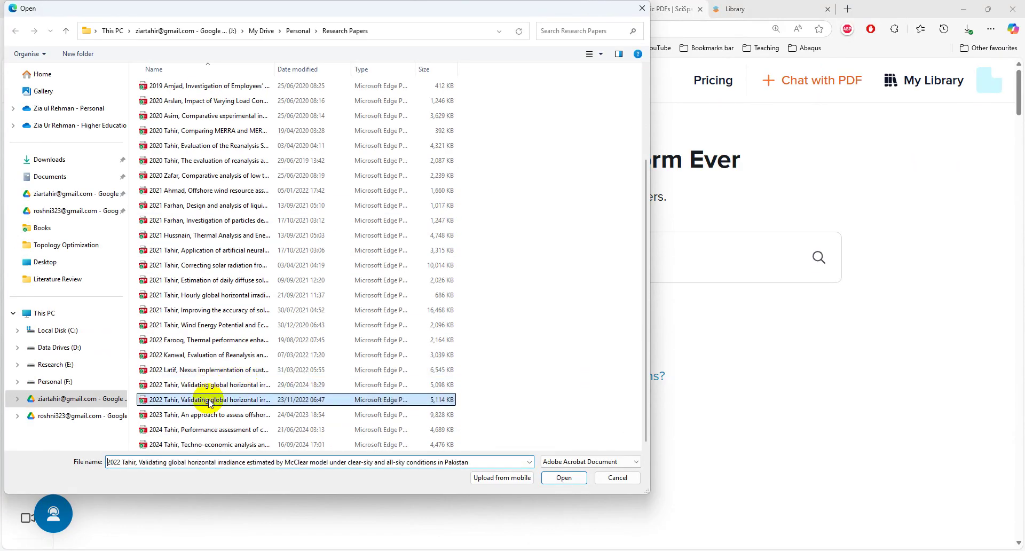
pyautogui.click(564, 477)
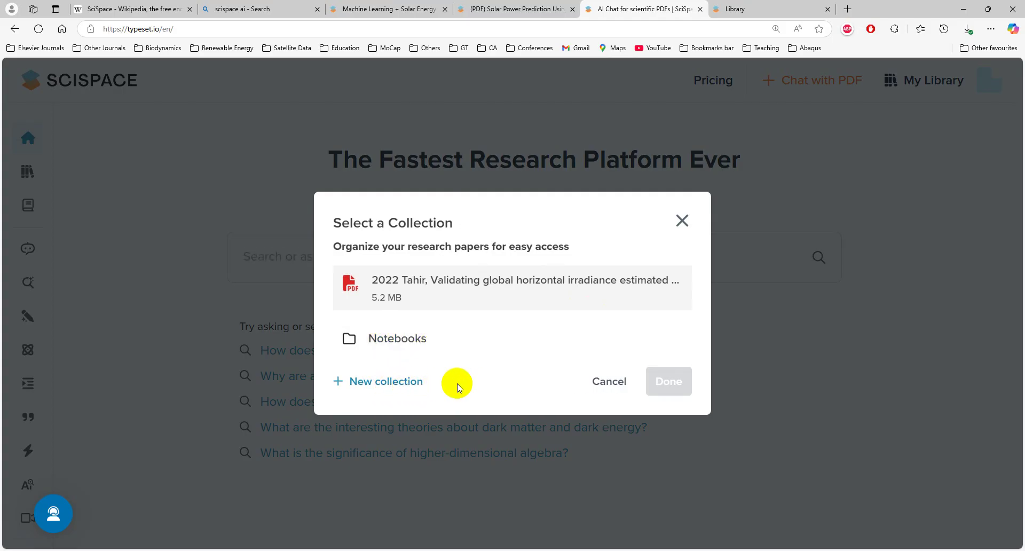
# Create a new collection named Solar Energy Papers and store the uploaded PDF in it
pyautogui.click(400, 381)
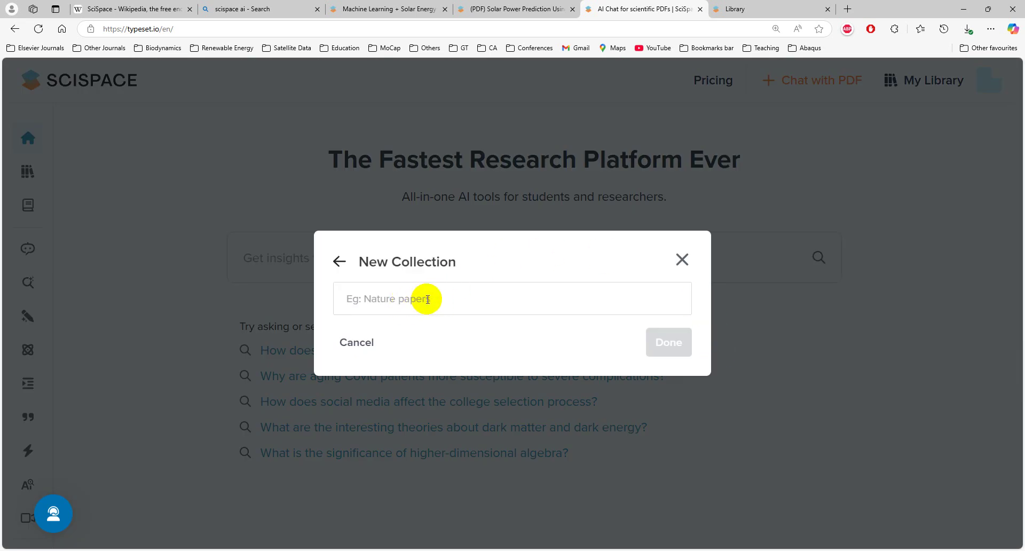
pyautogui.write('Solar Energy Papers')
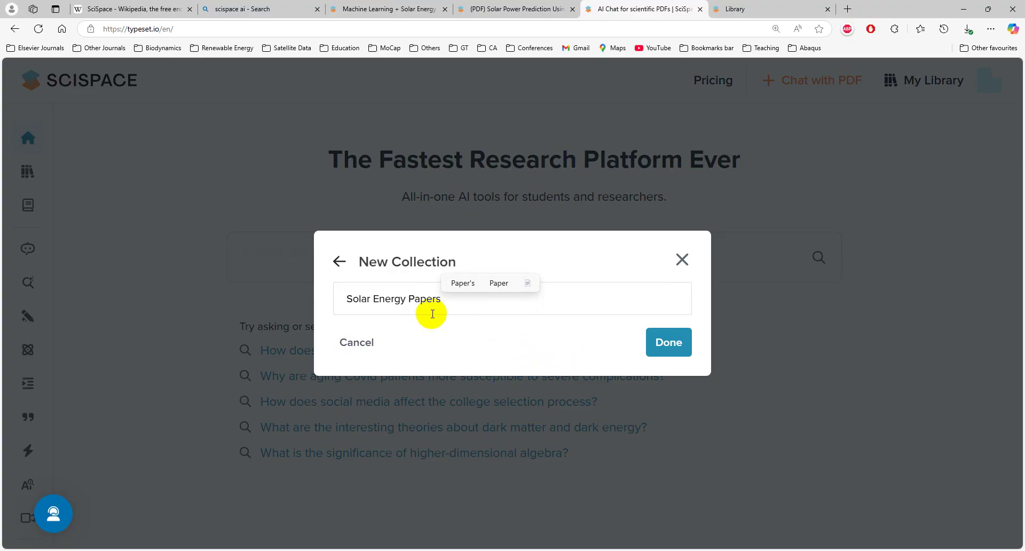
pyautogui.click(662, 342)
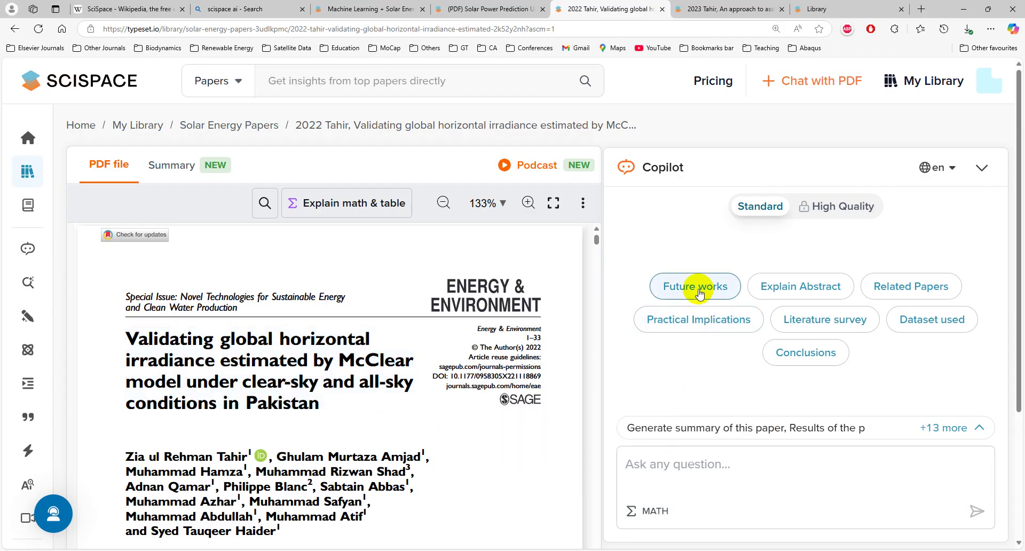
# Have Copilot explain the abstract of the uploaded paper and read through its answer
pyautogui.click(810, 293)
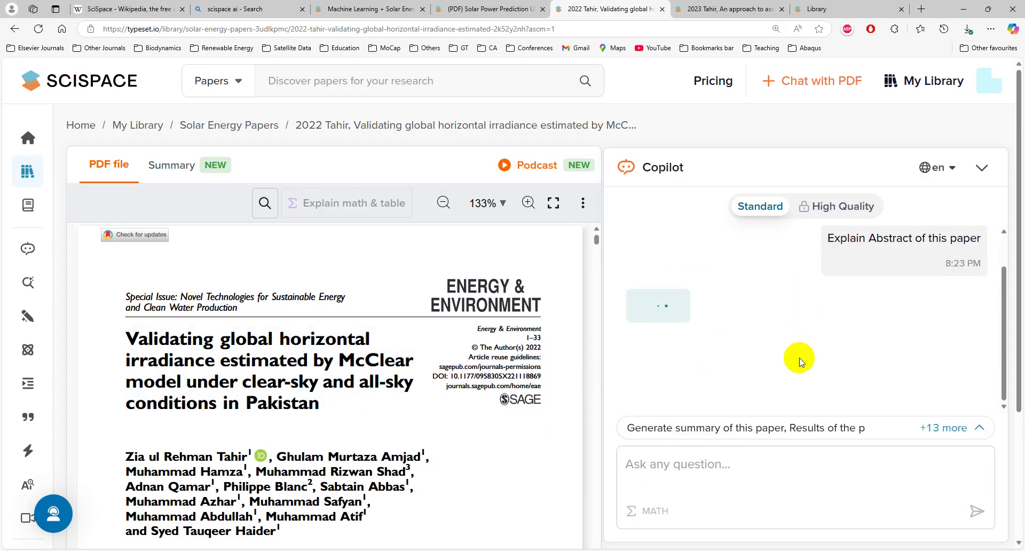
pyautogui.scroll(-5, 732, 329)
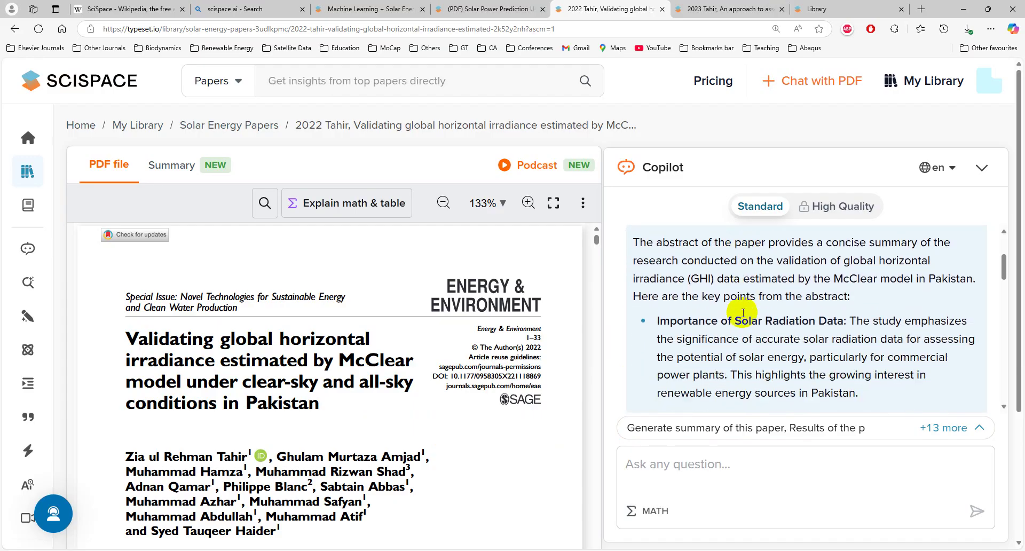
pyautogui.scroll(-6, 731, 332)
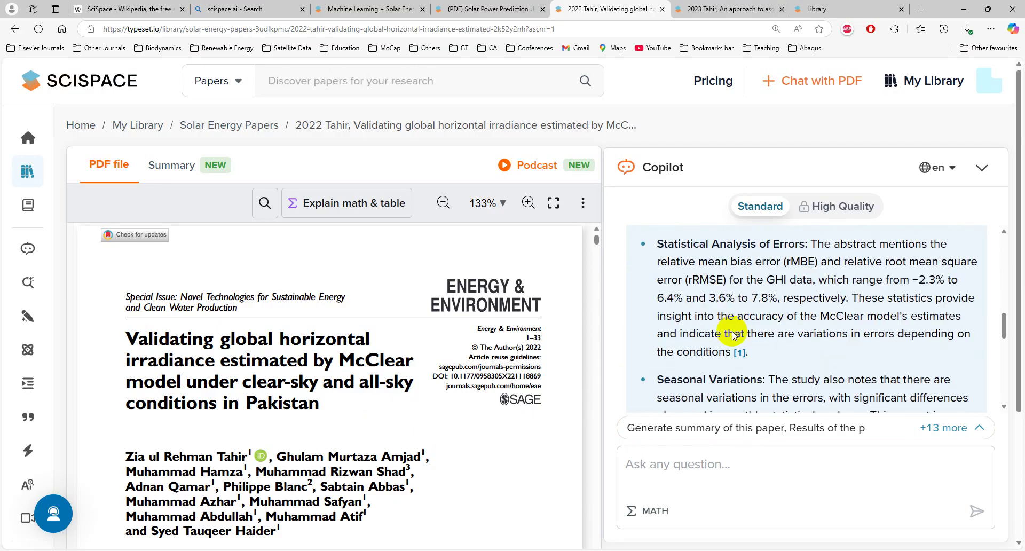
# Look through Copilot's full list of suggested questions, and skim the abstract in the PDF
pyautogui.click(956, 427)
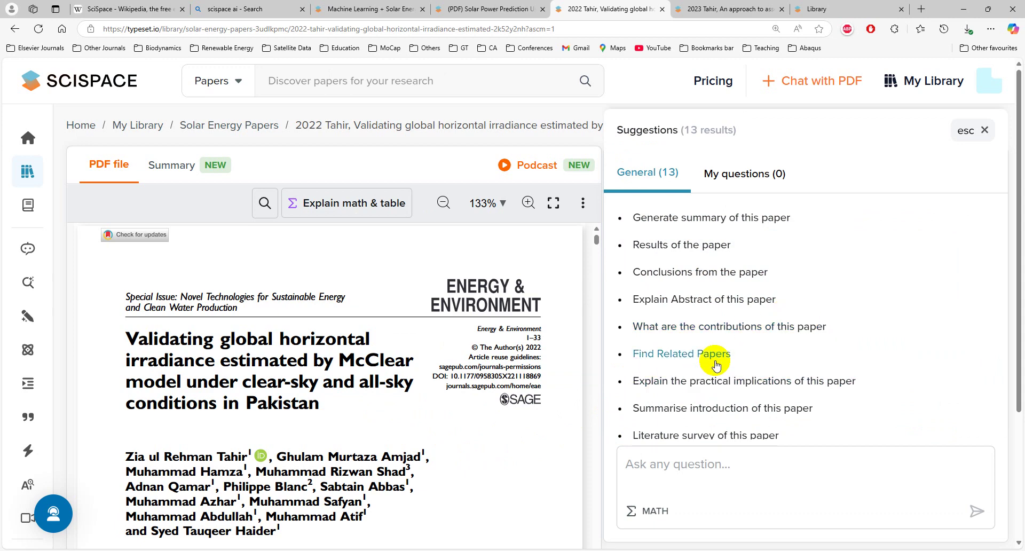
pyautogui.scroll(-2, 694, 380)
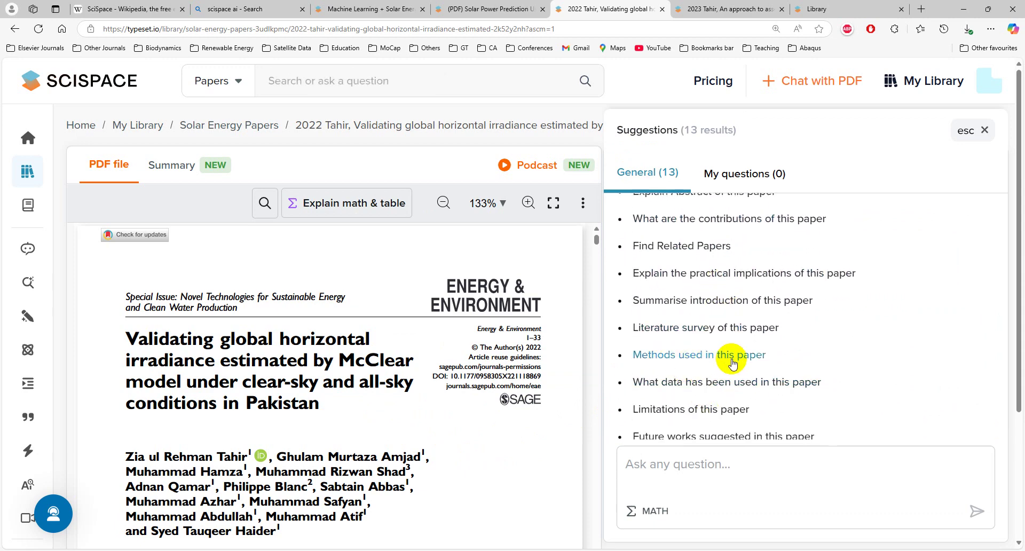
pyautogui.scroll(-1, 723, 356)
pyautogui.scroll(-5, 531, 415)
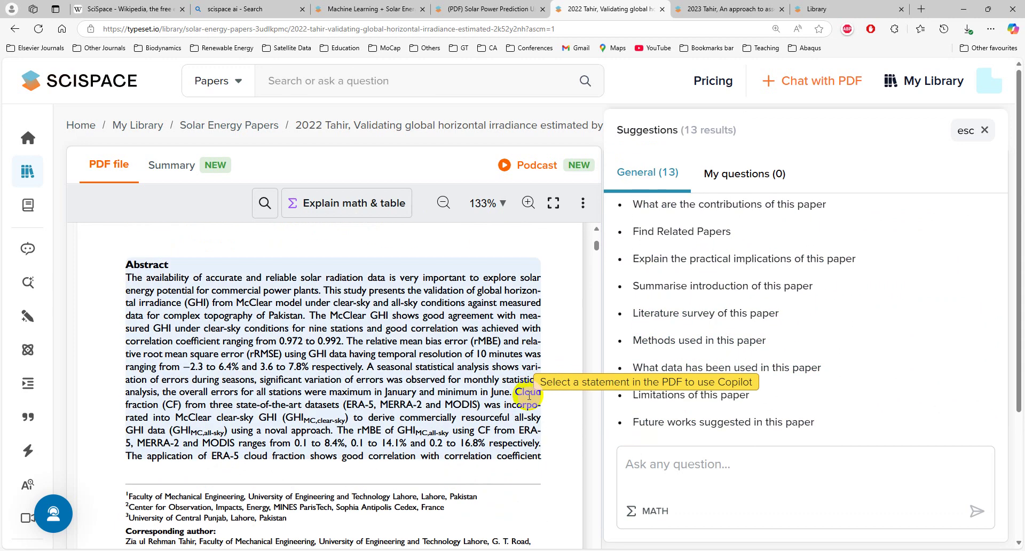
pyautogui.scroll(-10, 465, 404)
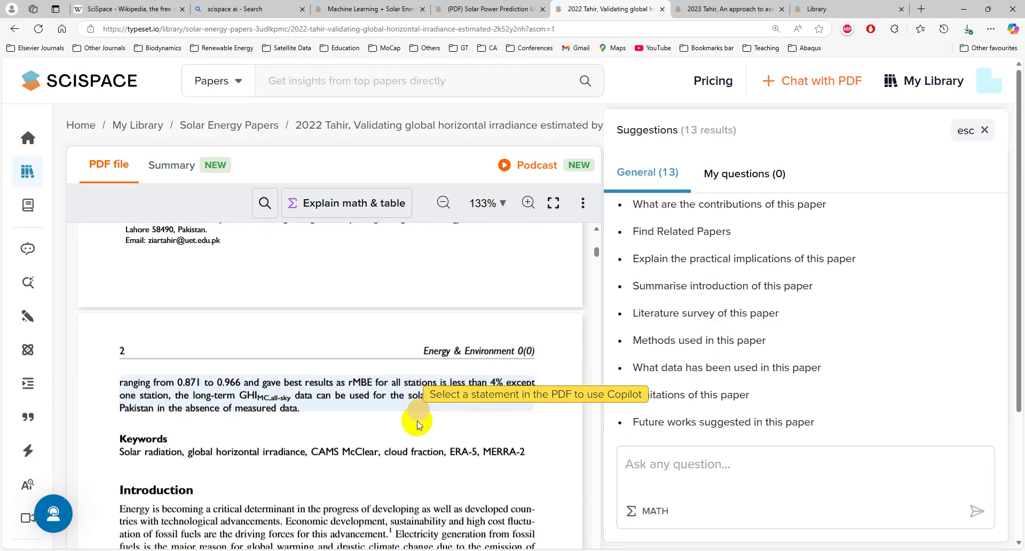
pyautogui.click(292, 383)
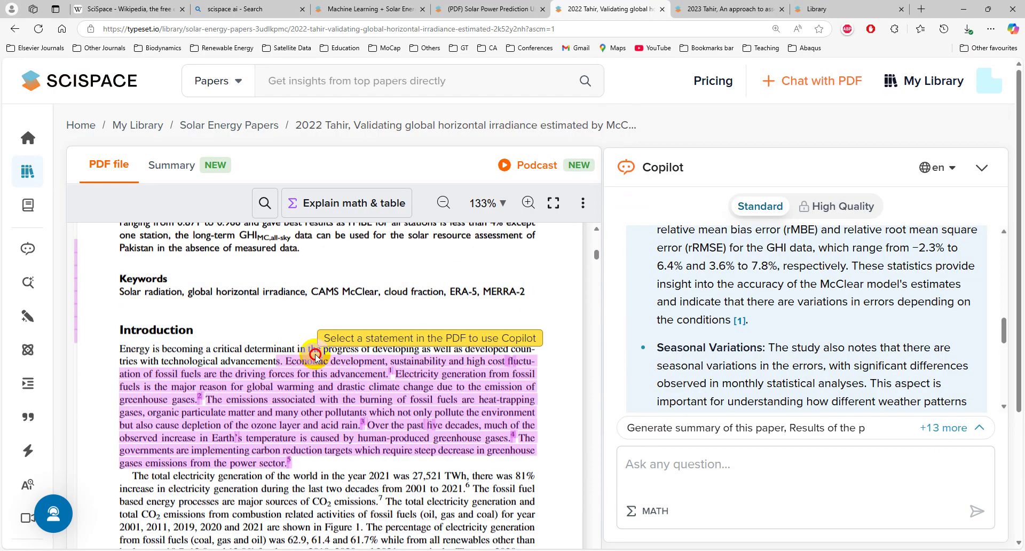
pyautogui.click(286, 419)
pyautogui.click(296, 373)
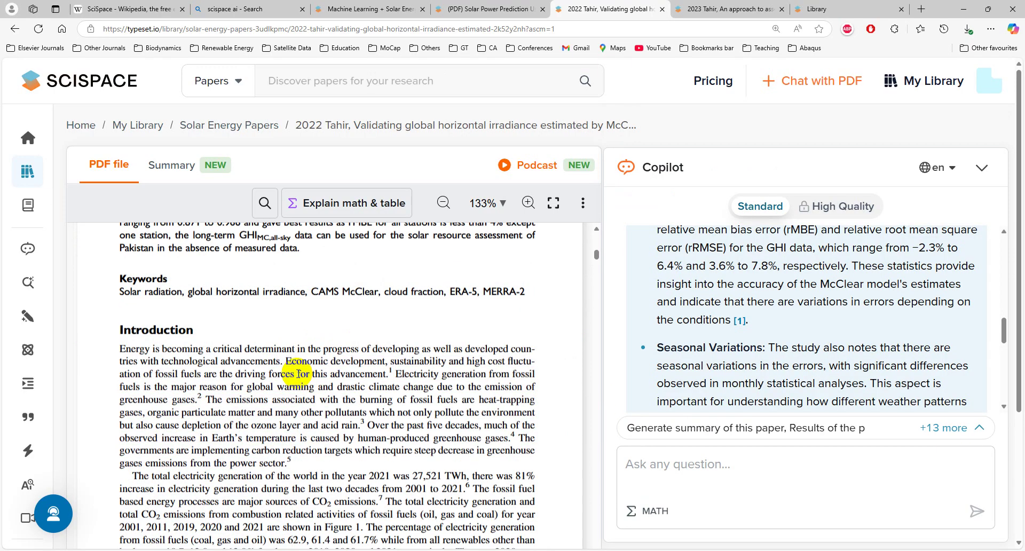
pyautogui.moveTo(124, 349); pyautogui.dragTo(213, 348)
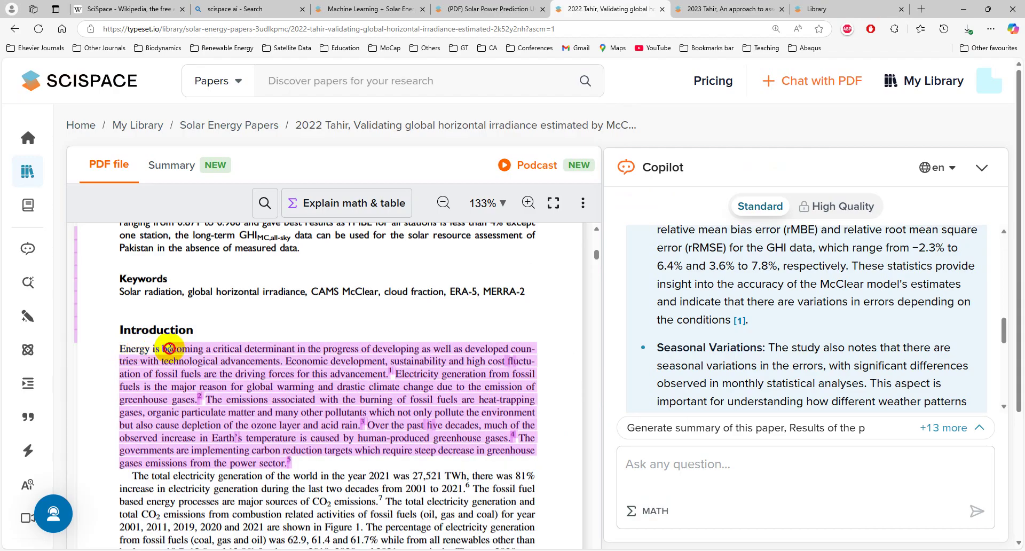
pyautogui.click(125, 353)
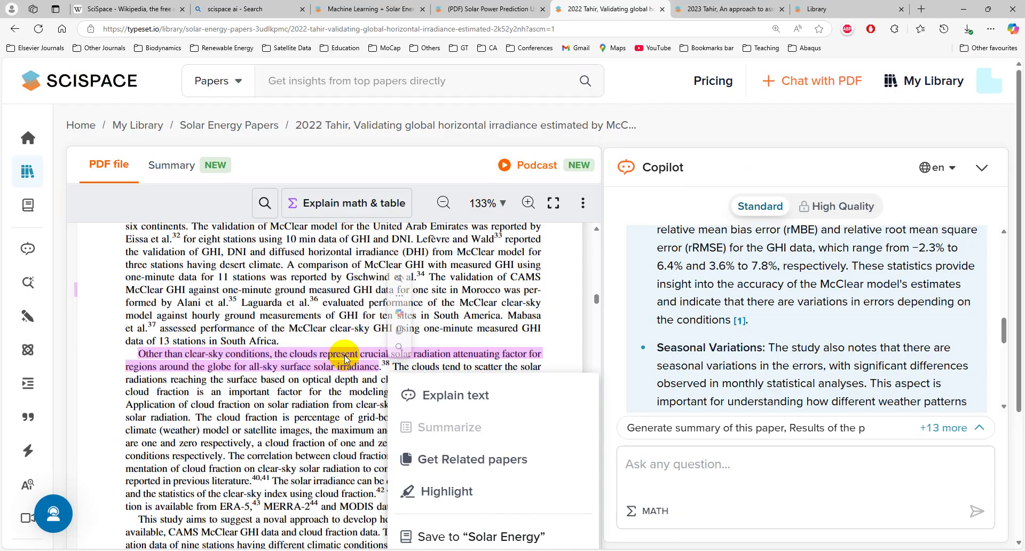
# Have Copilot explain the selected PDF sentence about clouds attenuating solar radiation, and read the explanation
pyautogui.rightClick(345, 359)
pyautogui.click(413, 388)
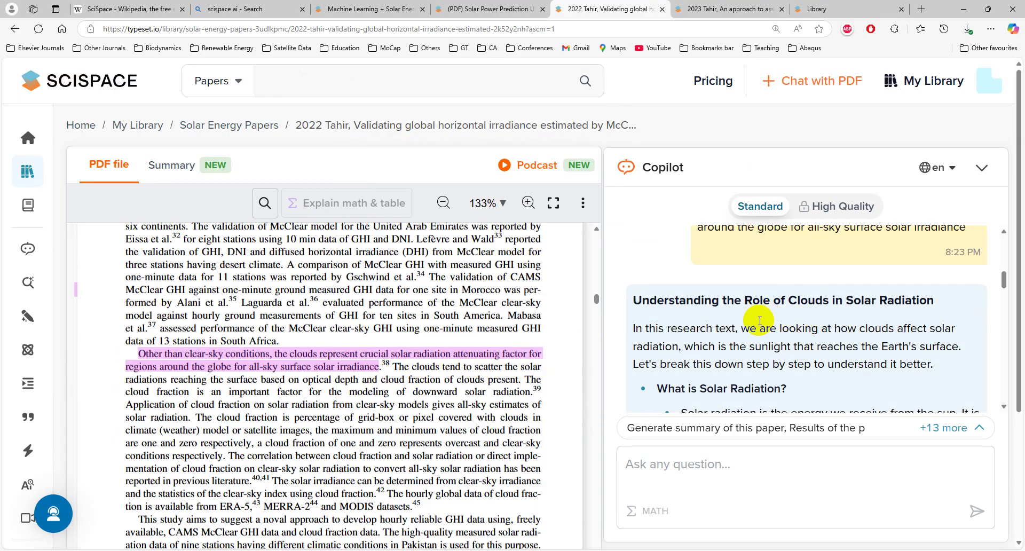
pyautogui.scroll(-5, 366, 427)
pyautogui.scroll(-3, 240, 416)
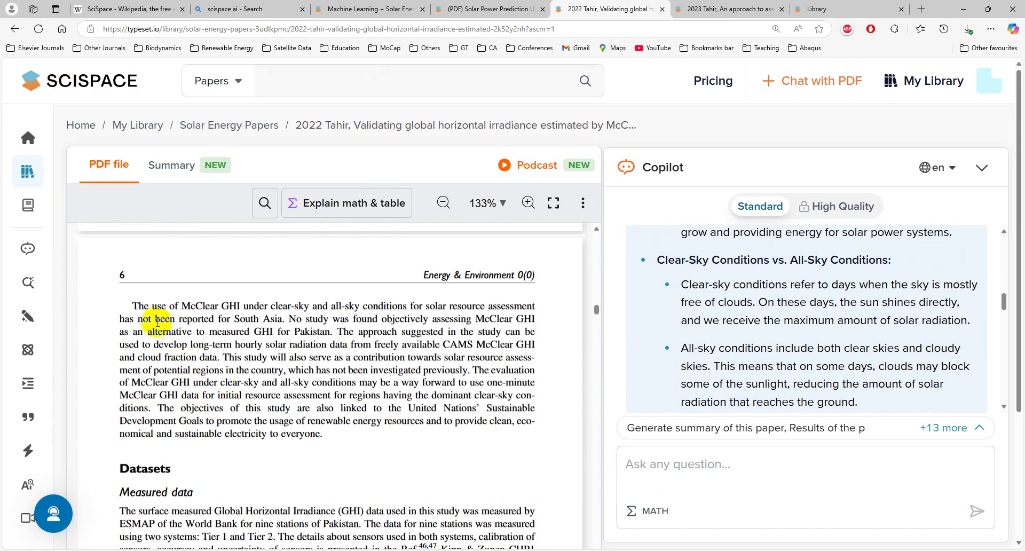
# Select the Measured data passage on temporal resolution and BSRN quality check, and get related papers for it
pyautogui.scroll(-3, 189, 402)
pyautogui.scroll(1, 181, 399)
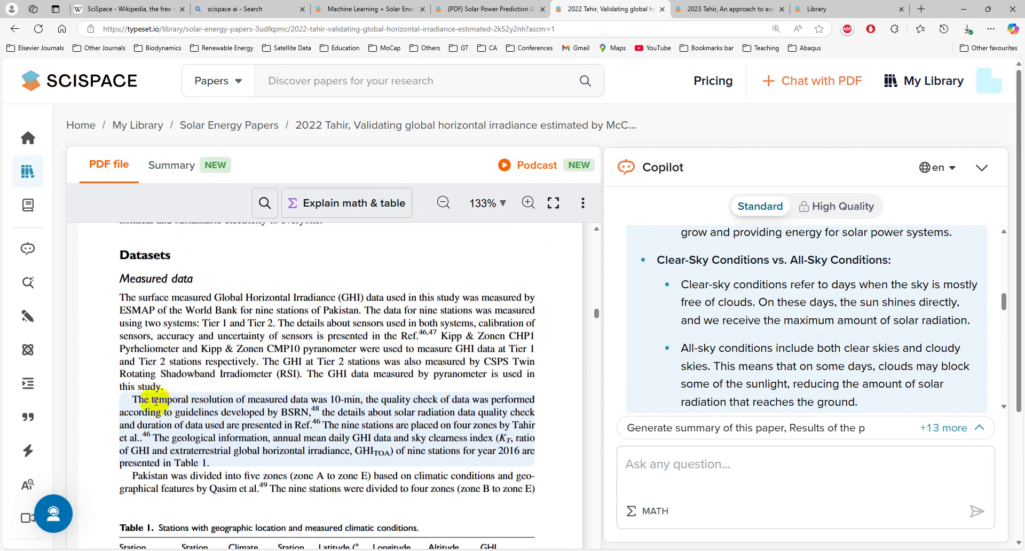
pyautogui.moveTo(135, 399); pyautogui.dragTo(308, 422)
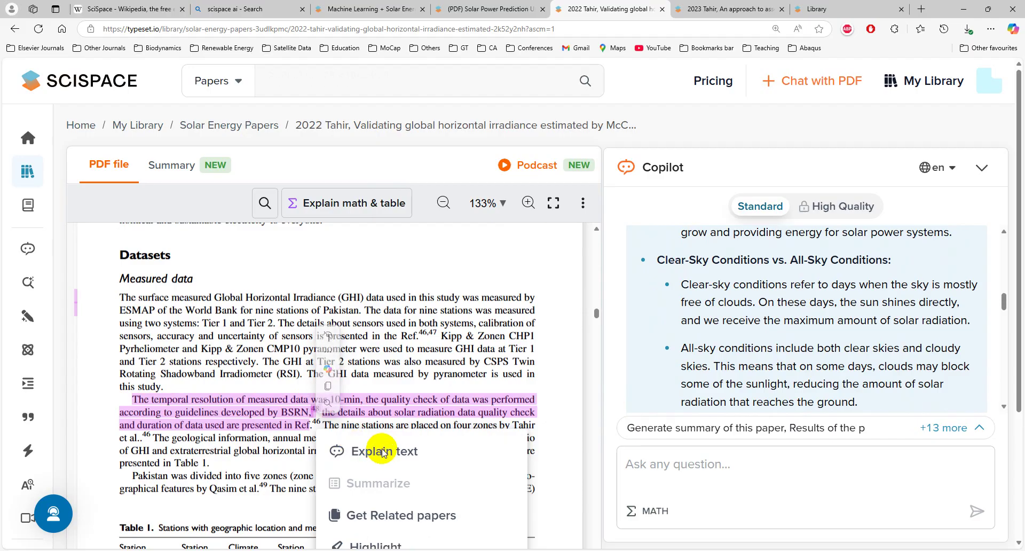
pyautogui.scroll(-2, 406, 481)
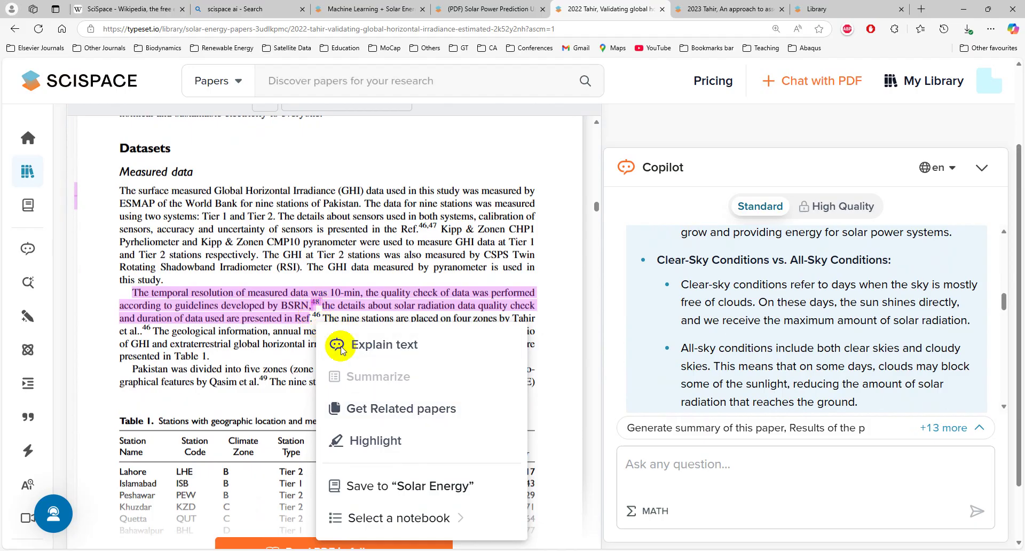
pyautogui.click(393, 409)
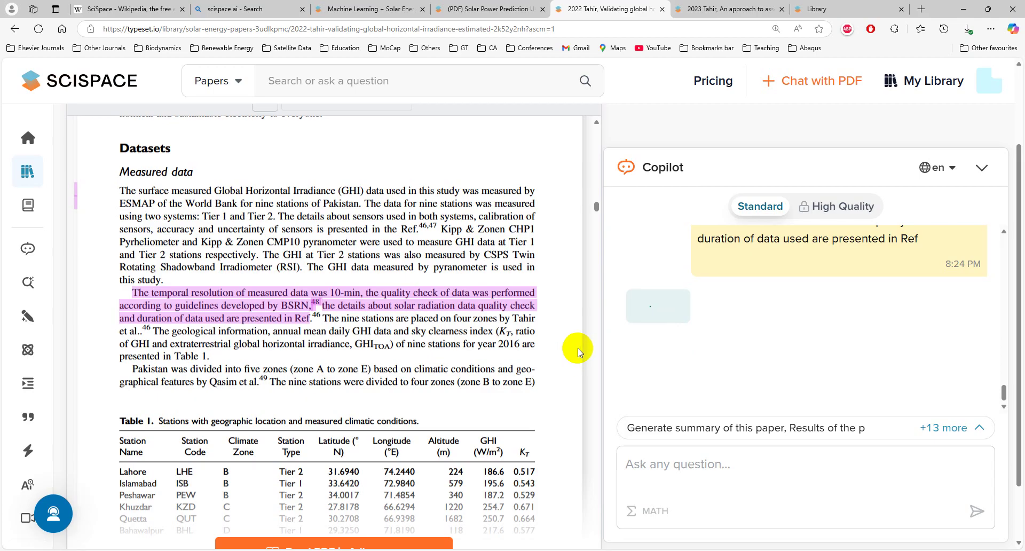
# Clear the passage selection in the PDF and review the related papers listed in the Copilot chat
pyautogui.scroll(1, 577, 348)
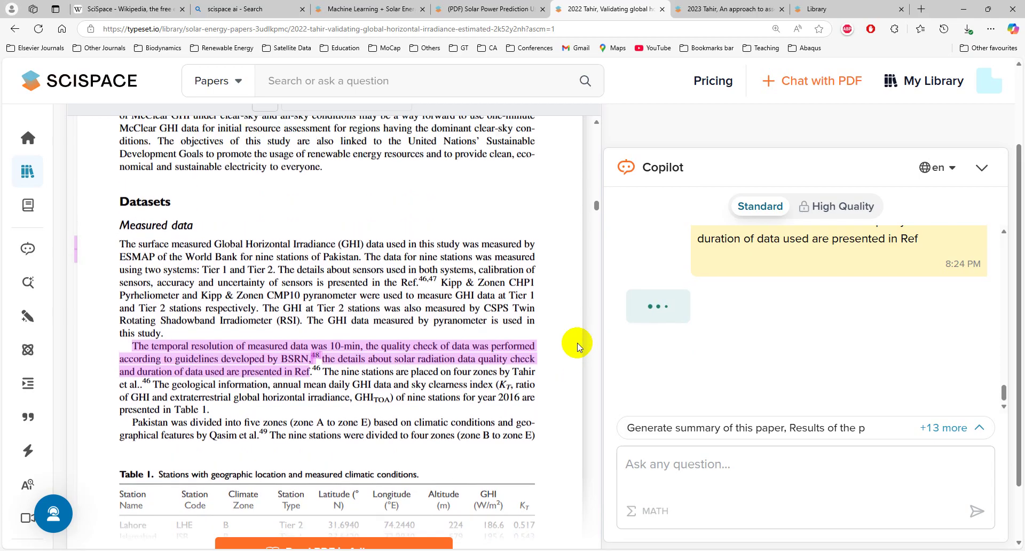
pyautogui.rightClick(522, 346)
pyautogui.click(478, 363)
pyautogui.click(747, 367)
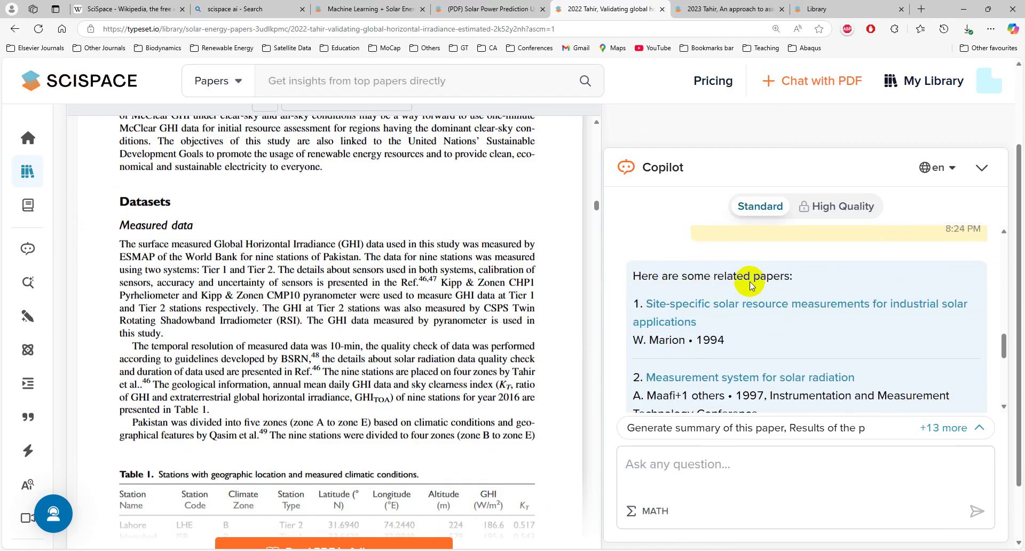
pyautogui.scroll(-6, 745, 330)
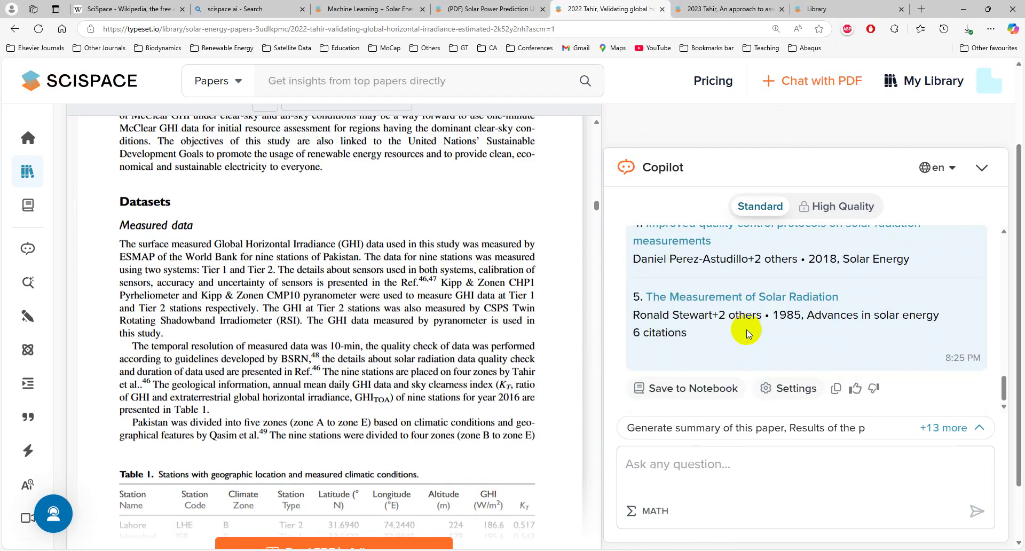
pyautogui.scroll(6, 747, 329)
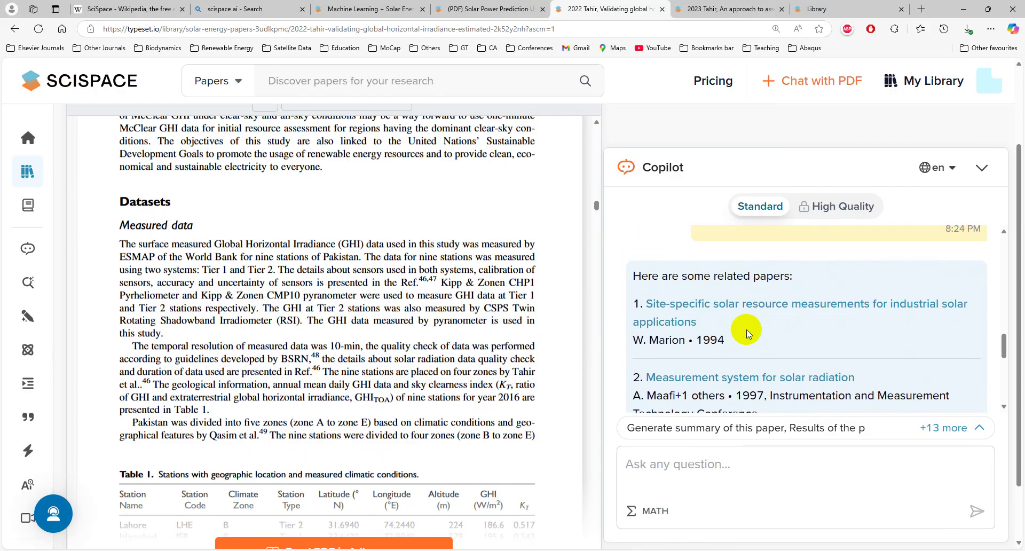
# Activate the Copilot question box and go back to the first page of the PDF
pyautogui.click(709, 467)
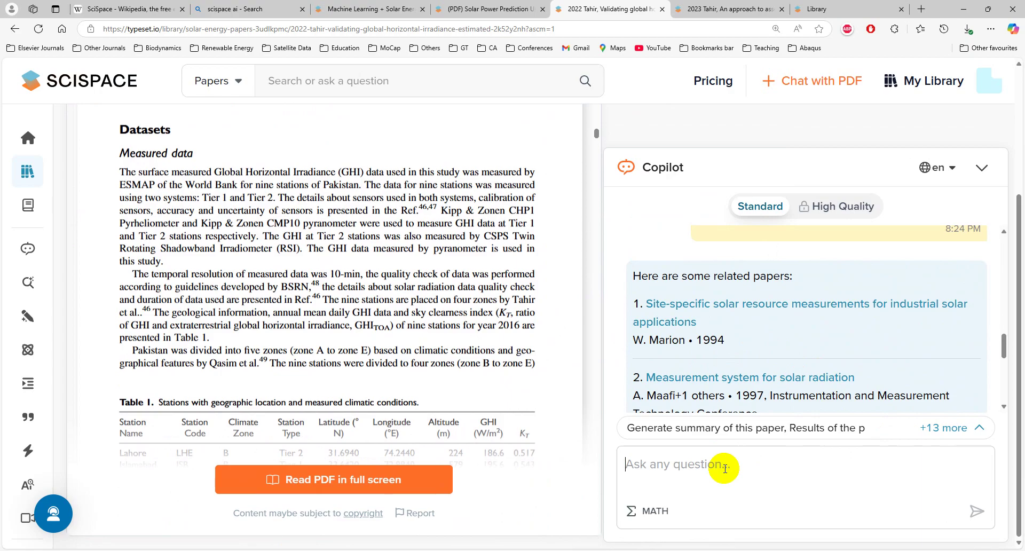
pyautogui.scroll(10, 571, 349)
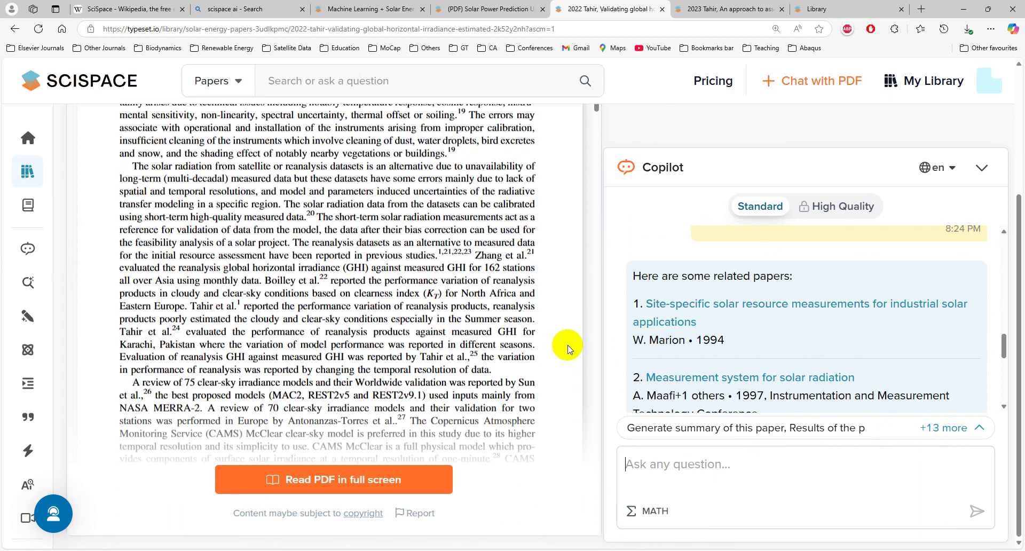
pyautogui.scroll(15, 568, 348)
pyautogui.scroll(10, 568, 349)
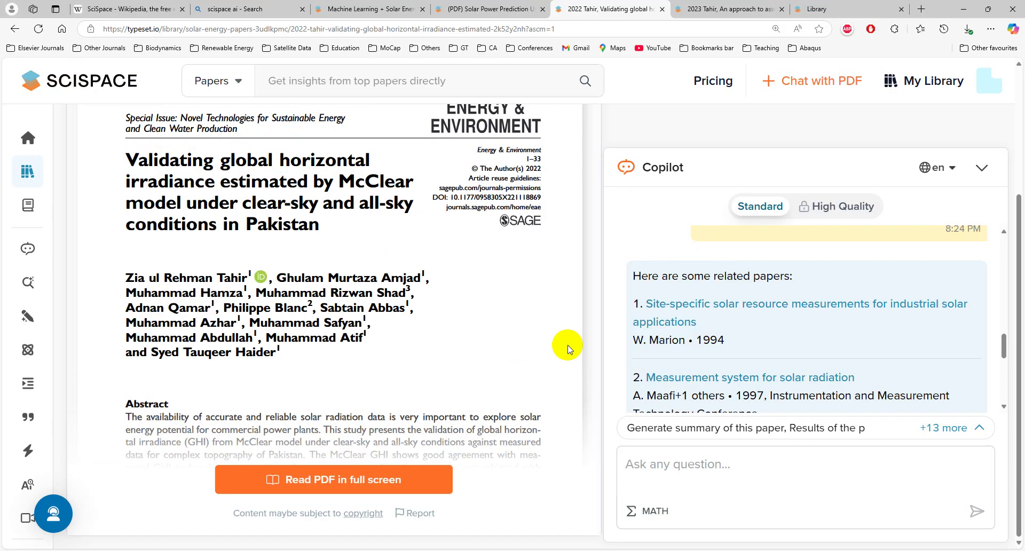
# Switch to the offshore wind power potential paper and review its earlier Copilot chat, from the paper summary to the related papers
pyautogui.click(726, 9)
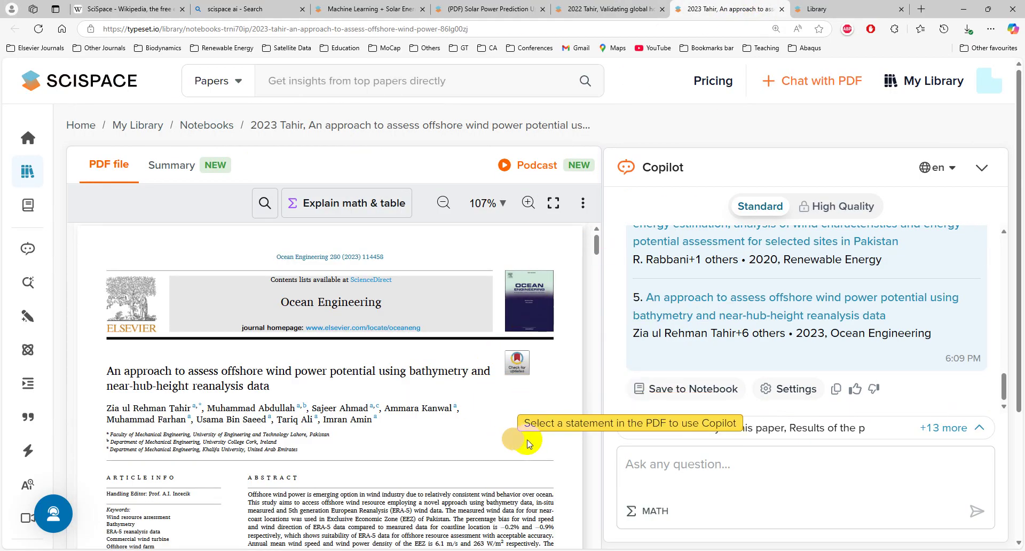
pyautogui.scroll(10, 743, 309)
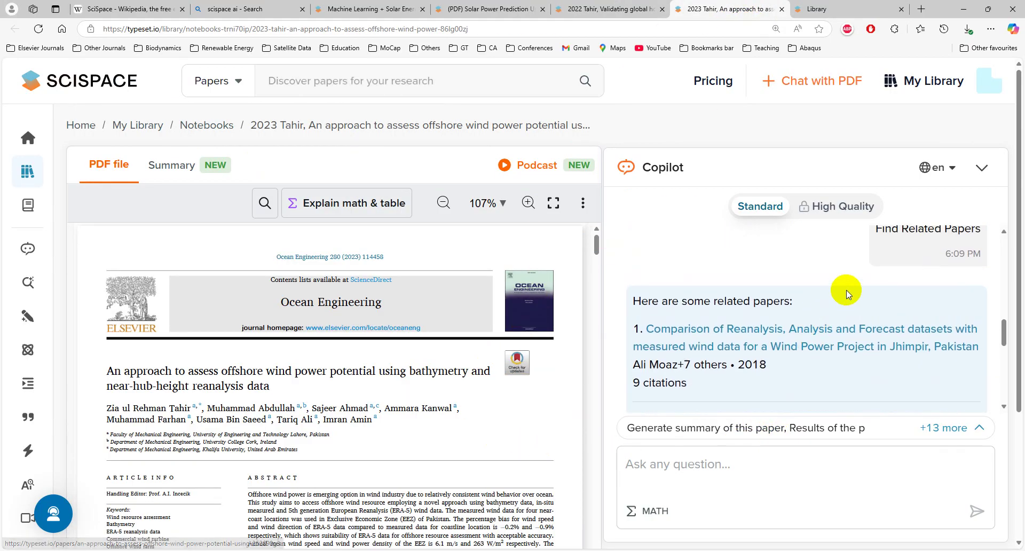
pyautogui.scroll(2, 846, 294)
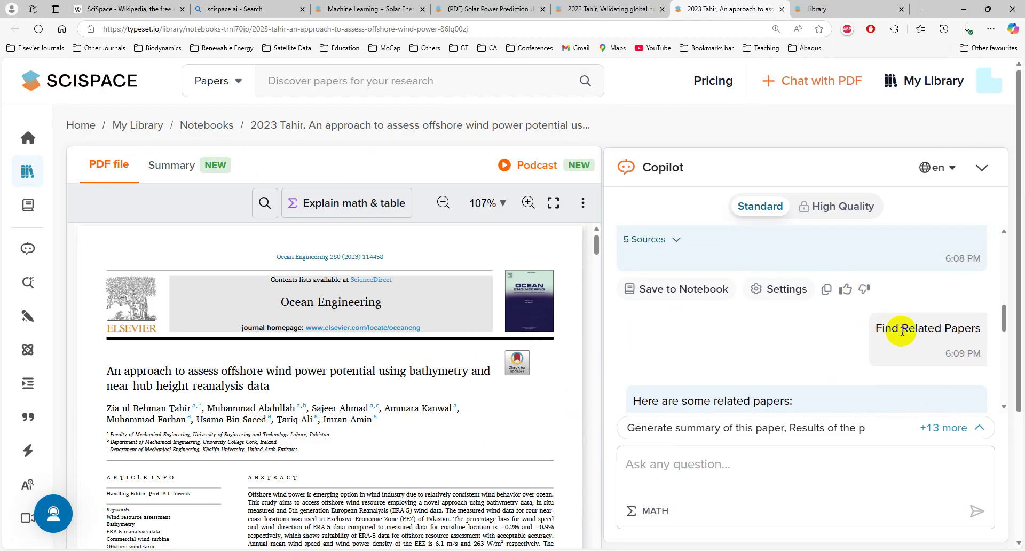
pyautogui.scroll(-10, 901, 331)
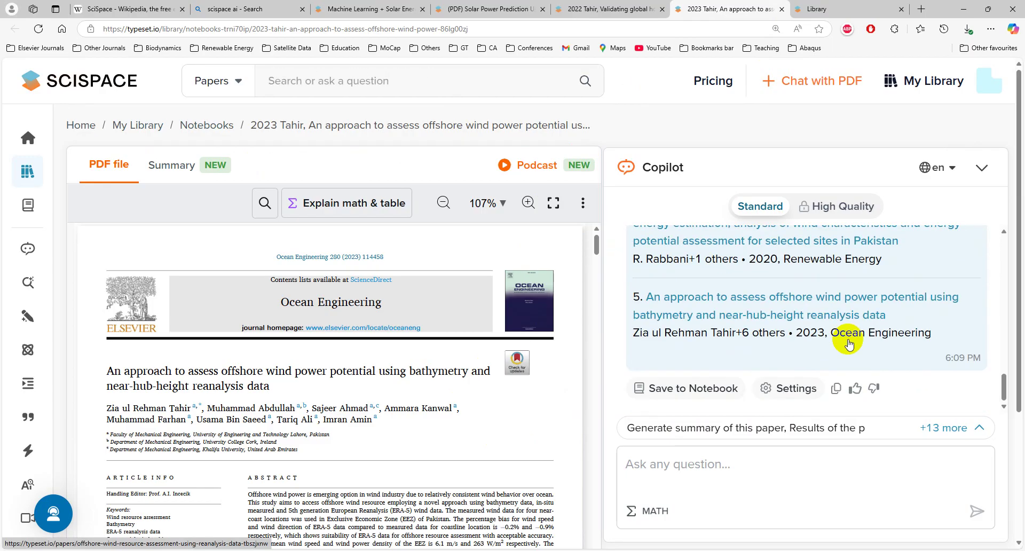
pyautogui.scroll(12, 920, 326)
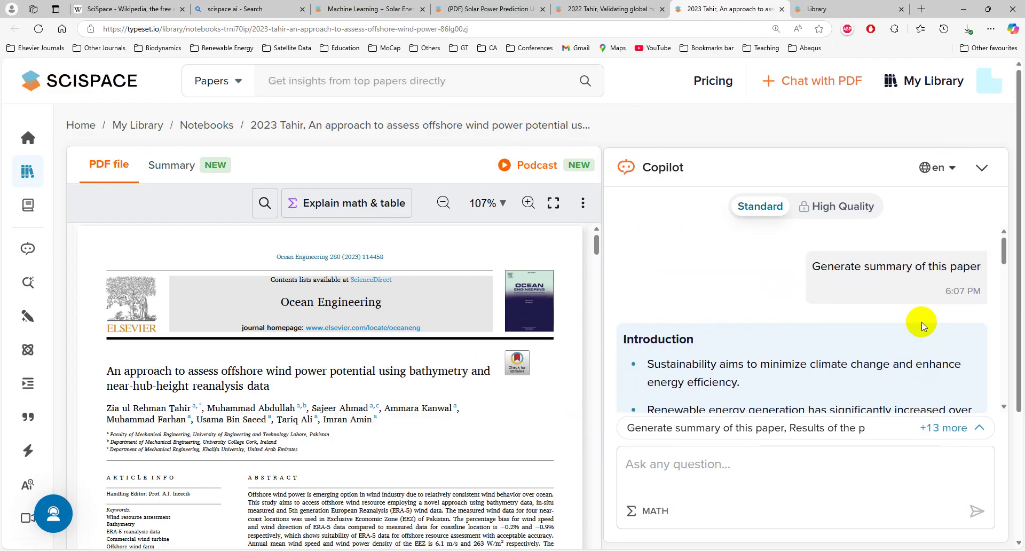
pyautogui.scroll(-2, 877, 295)
pyautogui.scroll(-5, 877, 295)
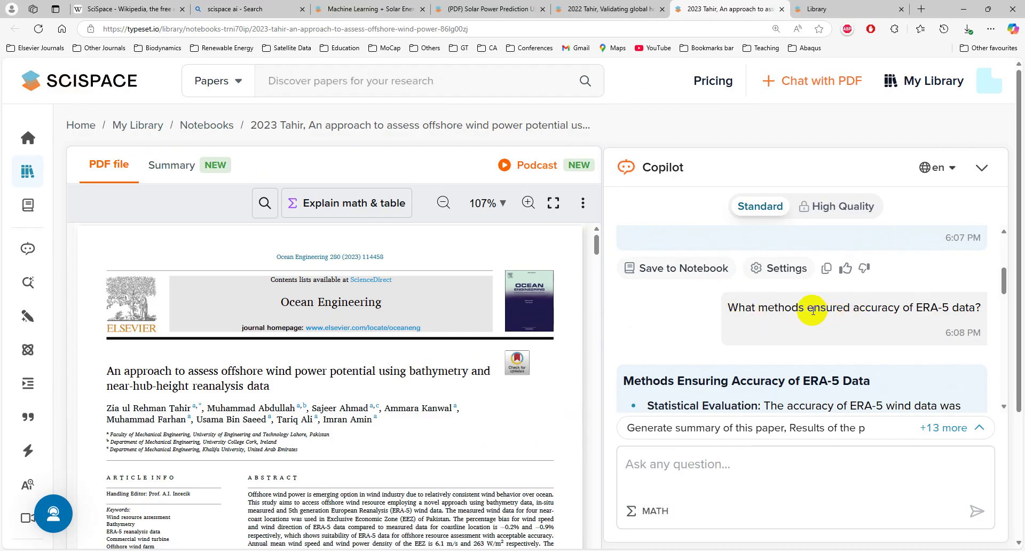
# Highlight the chat question "What methods ensured accuracy of ERA-5 data?" and read Copilot's answer
pyautogui.click(882, 310)
pyautogui.tripleClick(882, 310)
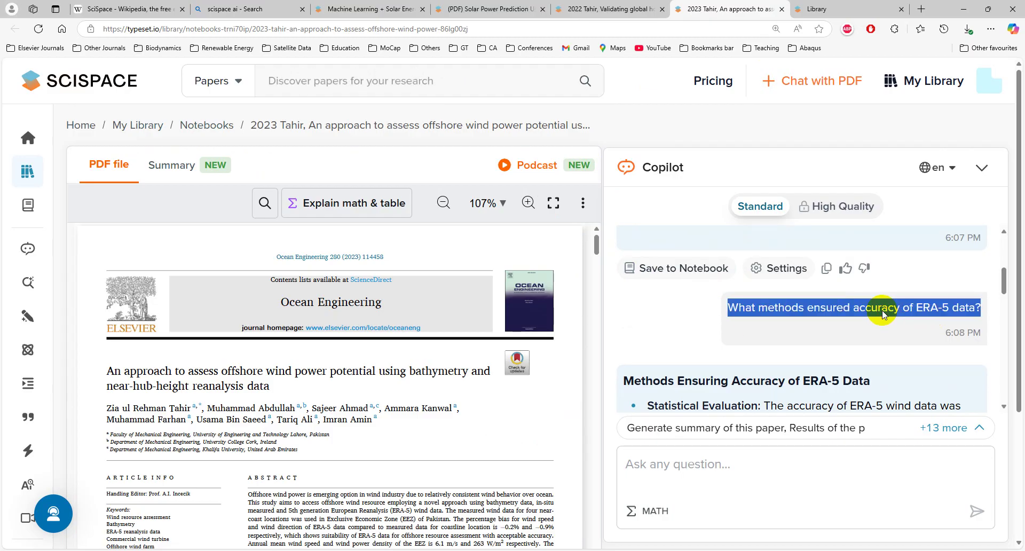
pyautogui.scroll(-1, 810, 314)
pyautogui.scroll(-3, 790, 307)
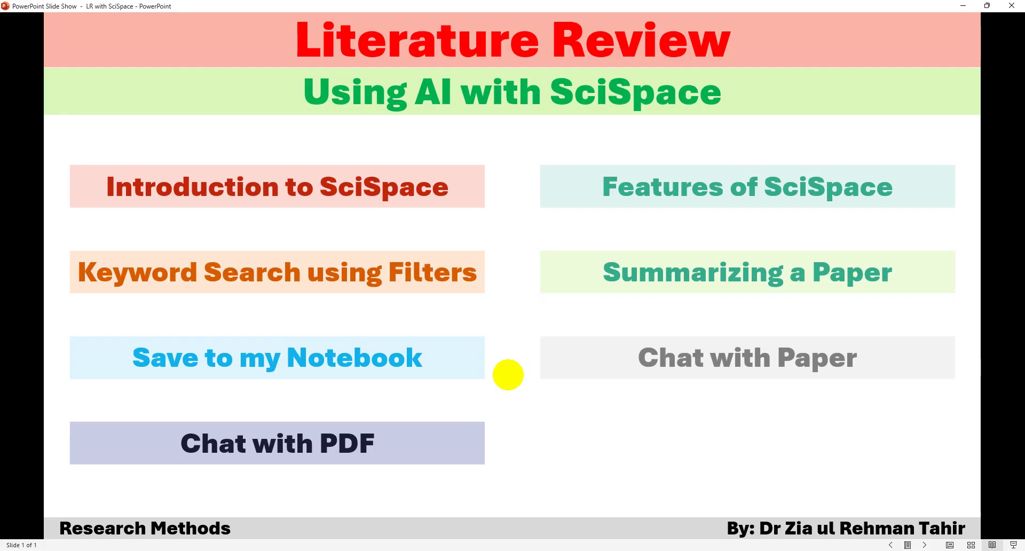
# Return to SciSpace from the slide show, open the library, and look through all saved files and their TL;DR summaries
pyautogui.click(509, 374)
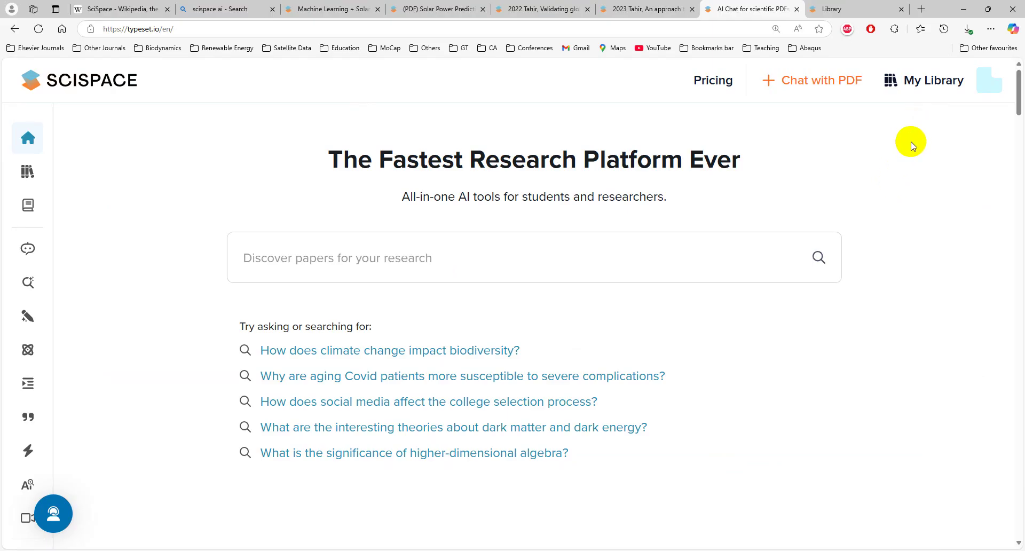
pyautogui.click(927, 80)
pyautogui.click(870, 7)
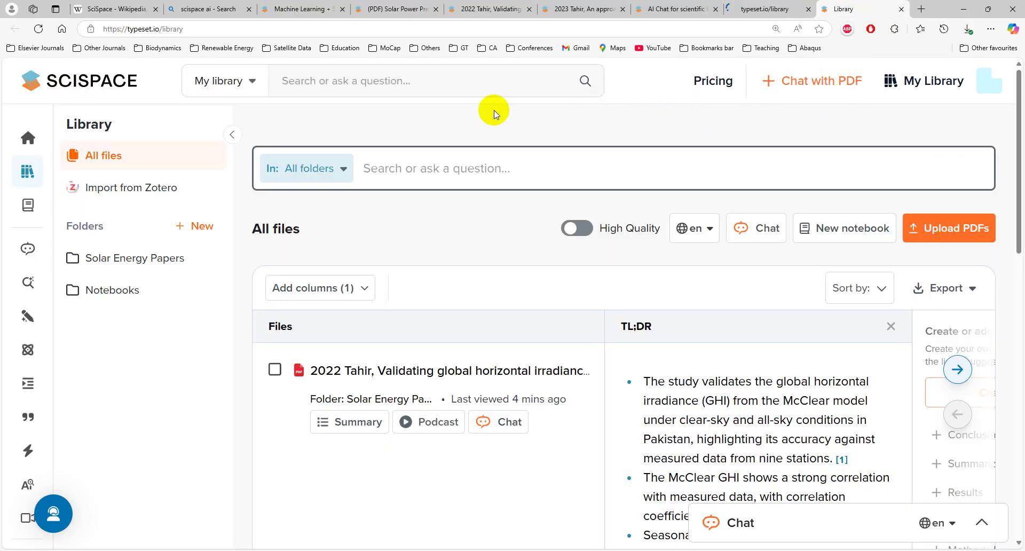
pyautogui.scroll(-3, 445, 251)
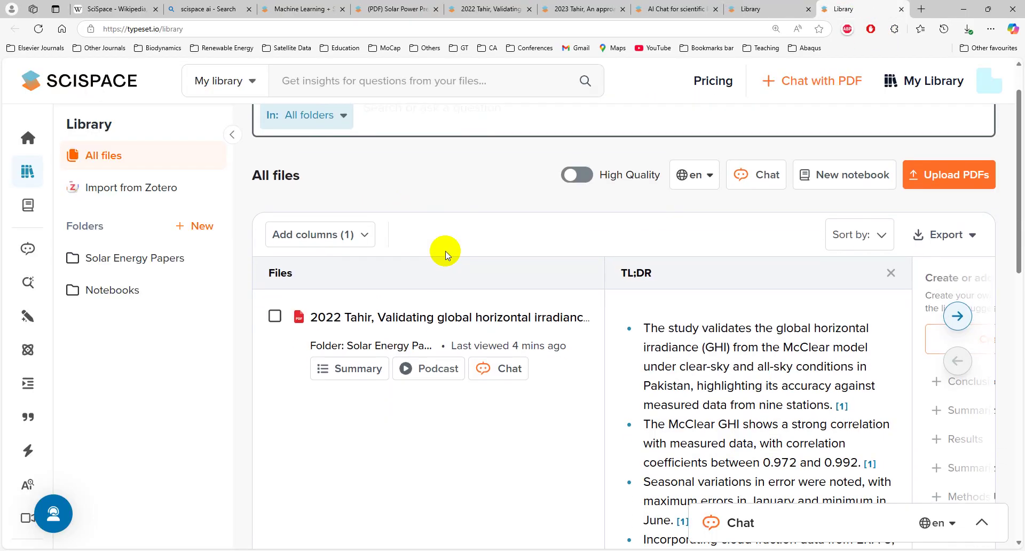
pyautogui.scroll(-6, 480, 305)
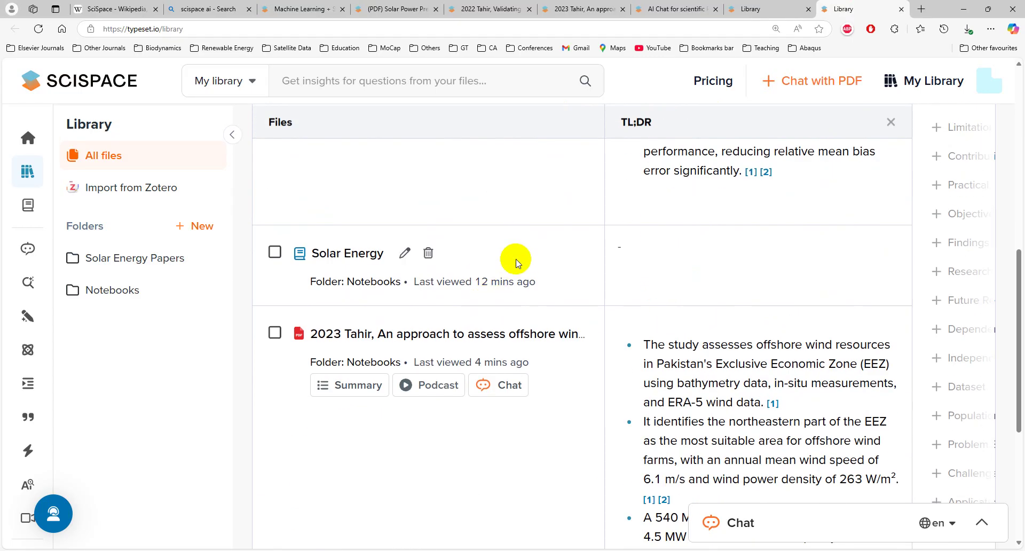
pyautogui.scroll(1, 557, 284)
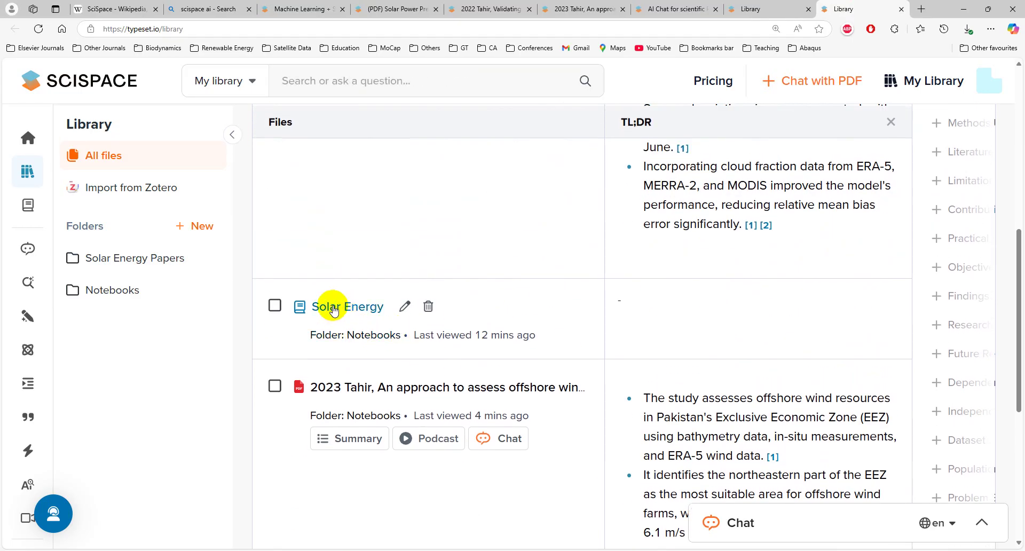
pyautogui.scroll(8, 350, 312)
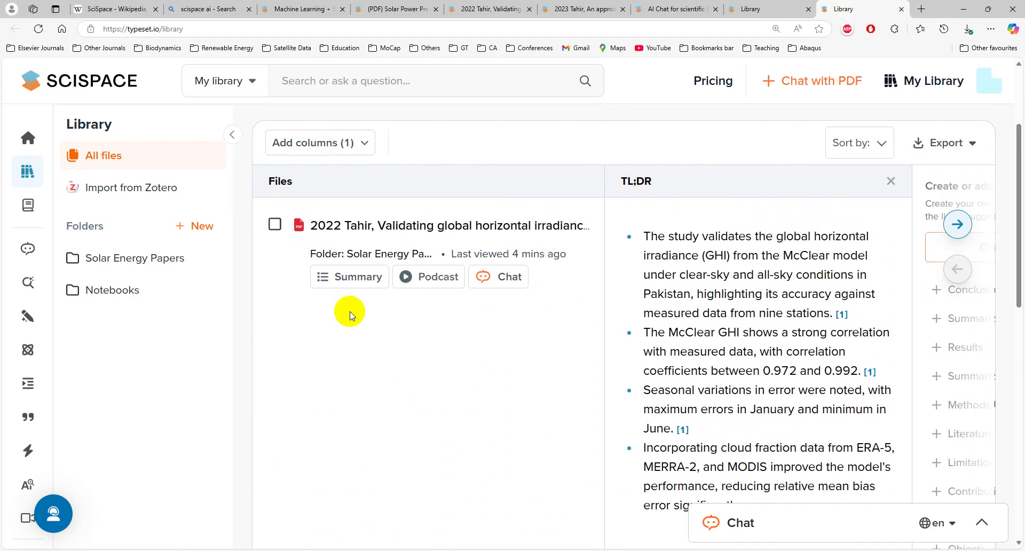
# View the Solar Energy Papers and Notebooks folders, and briefly expand the library chat to see its question box
pyautogui.click(124, 265)
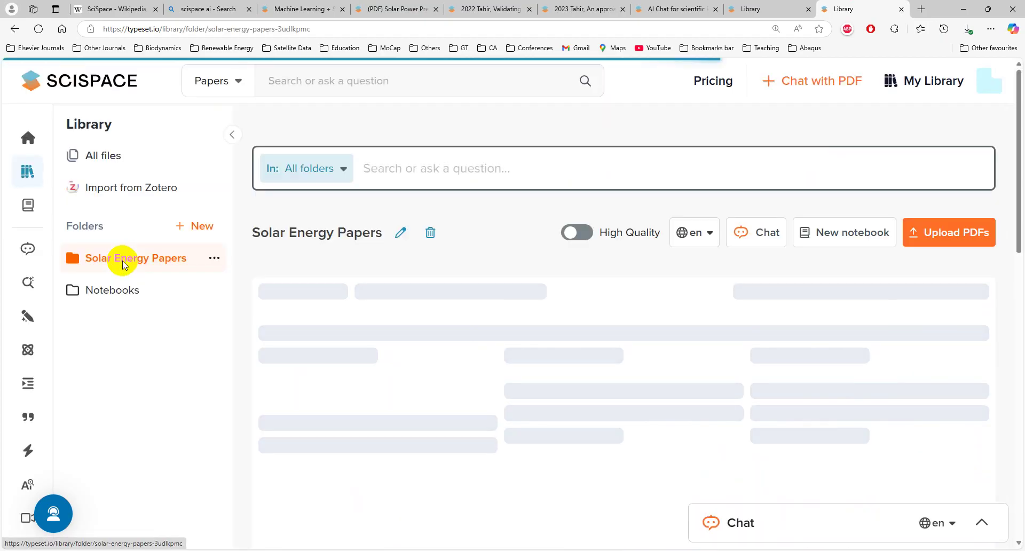
pyautogui.click(115, 290)
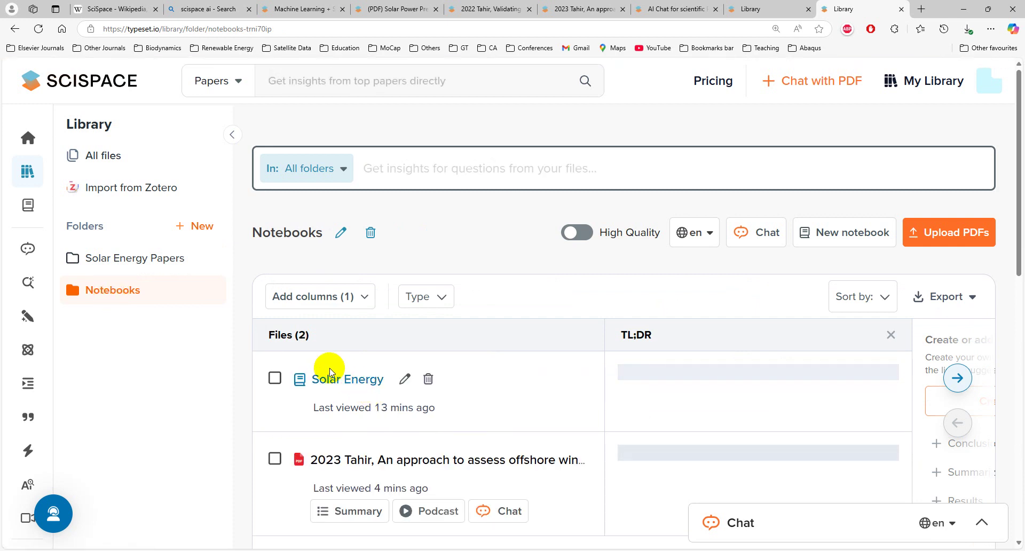
pyautogui.click(799, 527)
pyautogui.click(784, 468)
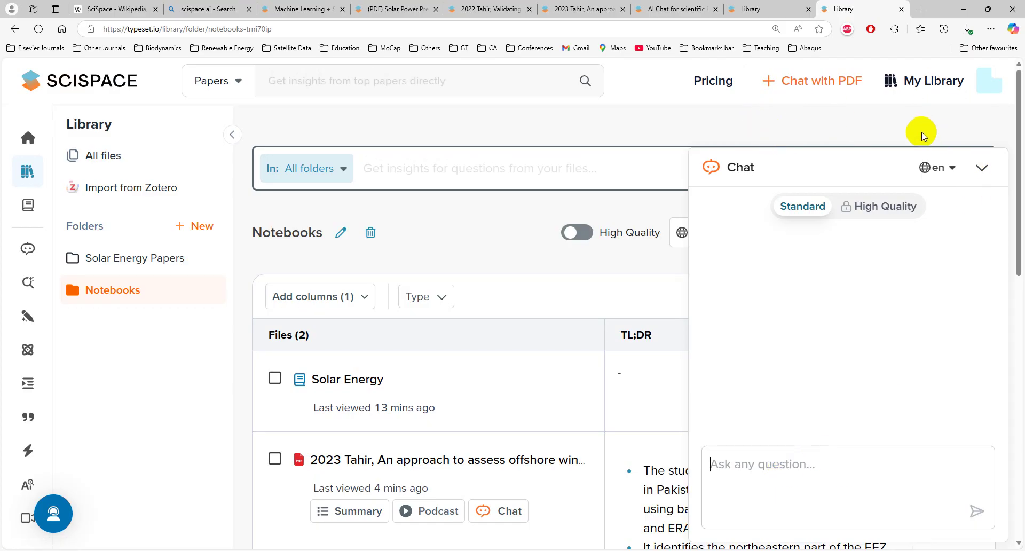
pyautogui.click(982, 172)
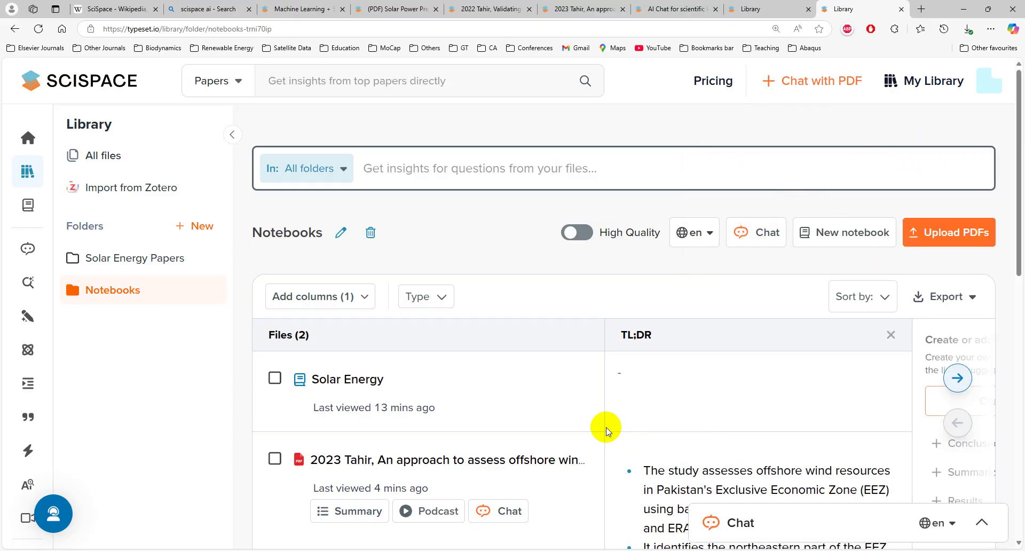
# Review the Solar Energy notebook and the offshore wind PDF listed in the Notebooks folder
pyautogui.scroll(-1, 539, 392)
pyautogui.scroll(-2, 538, 392)
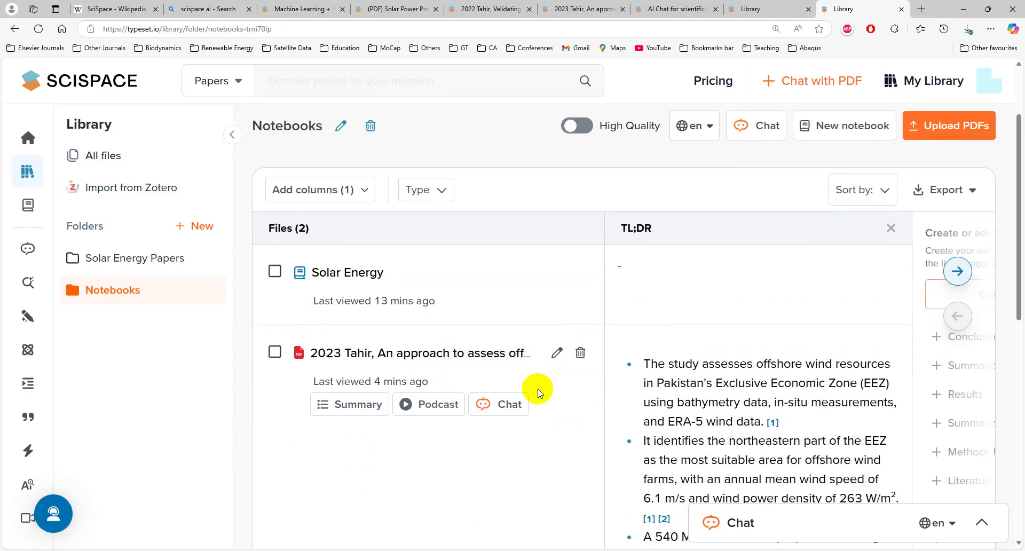
pyautogui.scroll(2, 538, 393)
pyautogui.scroll(-2, 538, 393)
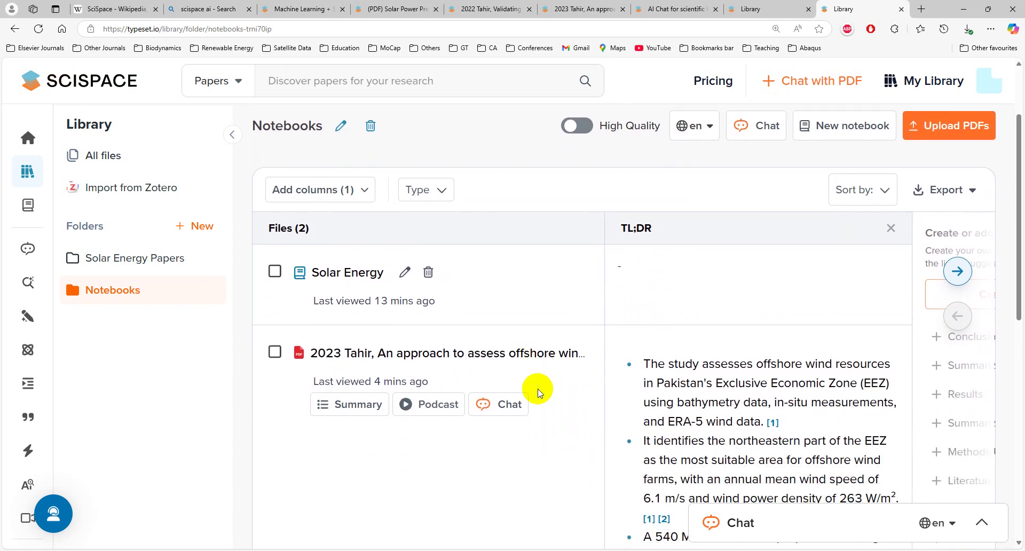
pyautogui.scroll(-1, 538, 393)
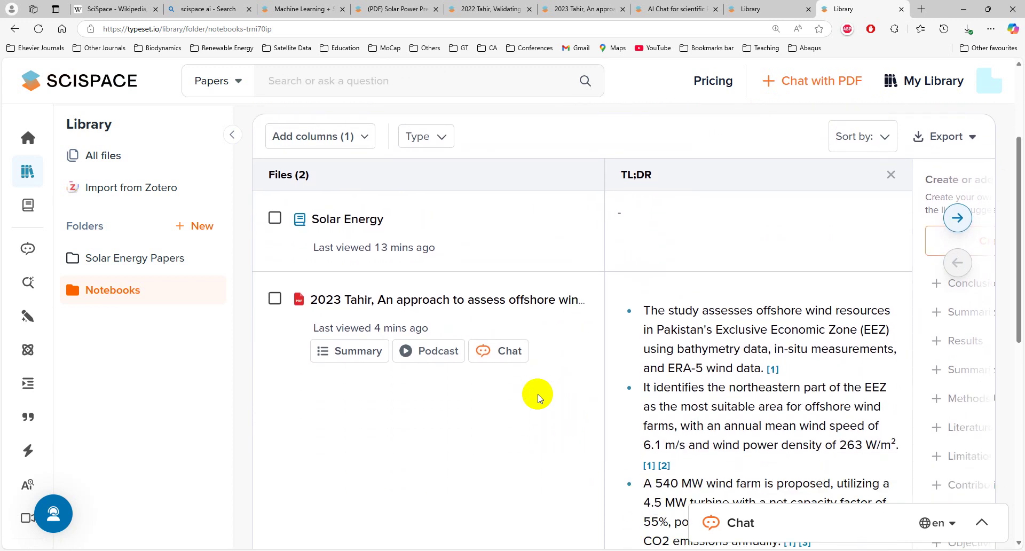